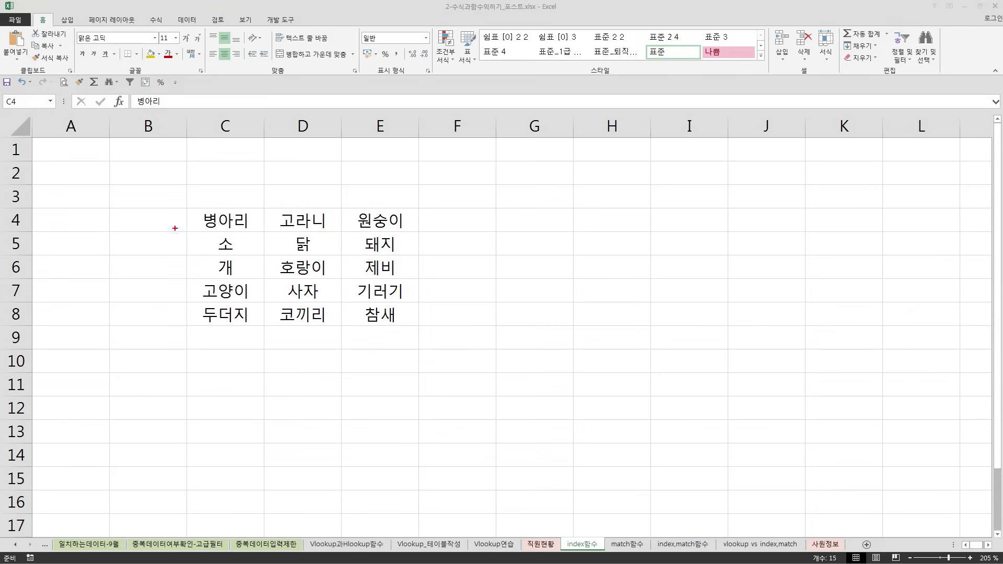
mouse_move(189, 206)
mouse_down()
mouse_move(189, 329)
mouse_move(434, 350)
mouse_move(441, 180)
mouse_move(206, 176)
mouse_up()
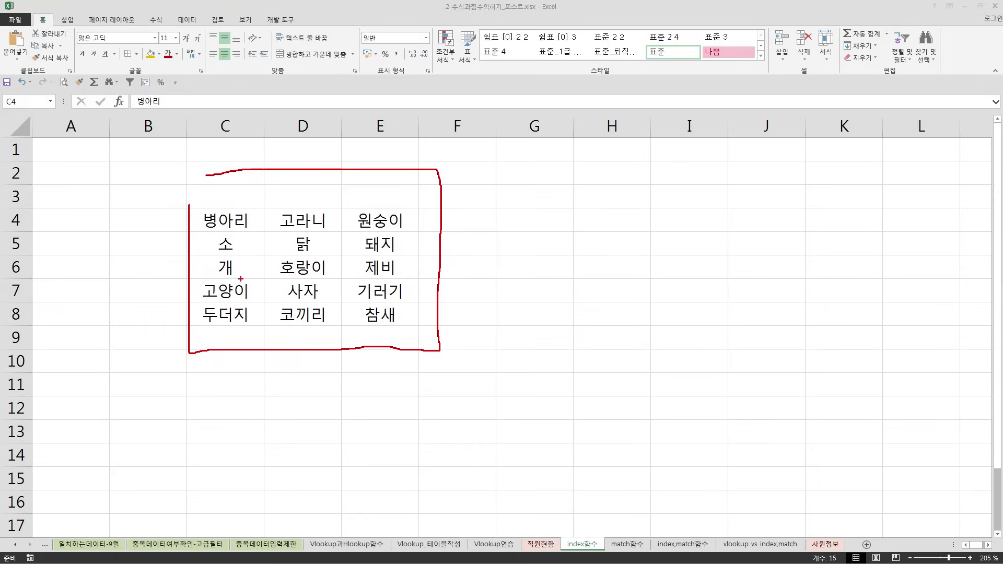
drag(164, 280, 473, 280)
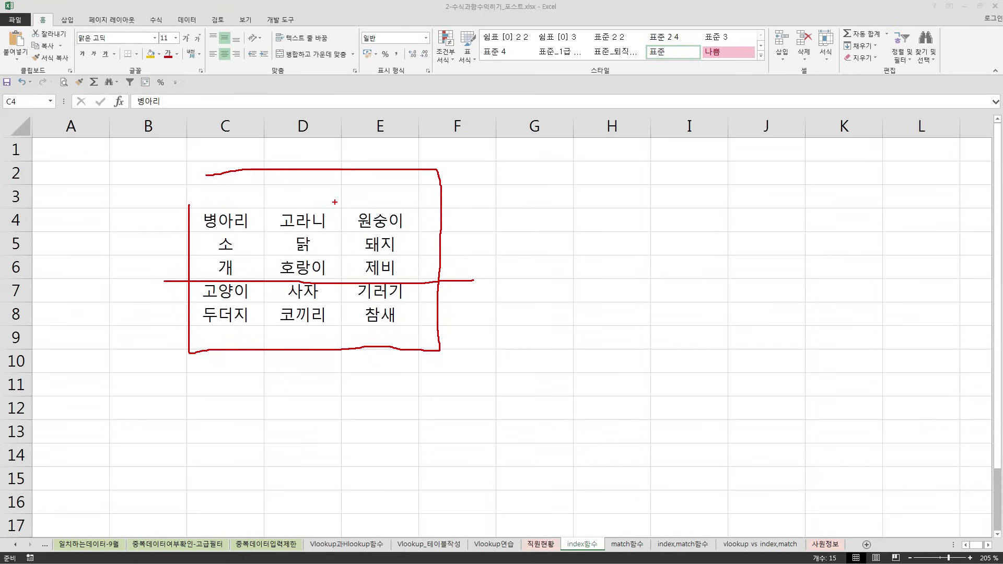
drag(336, 196, 336, 375)
mouse_move(334, 281)
mouse_down()
mouse_move(310, 282)
mouse_move(335, 255)
mouse_move(324, 276)
mouse_up()
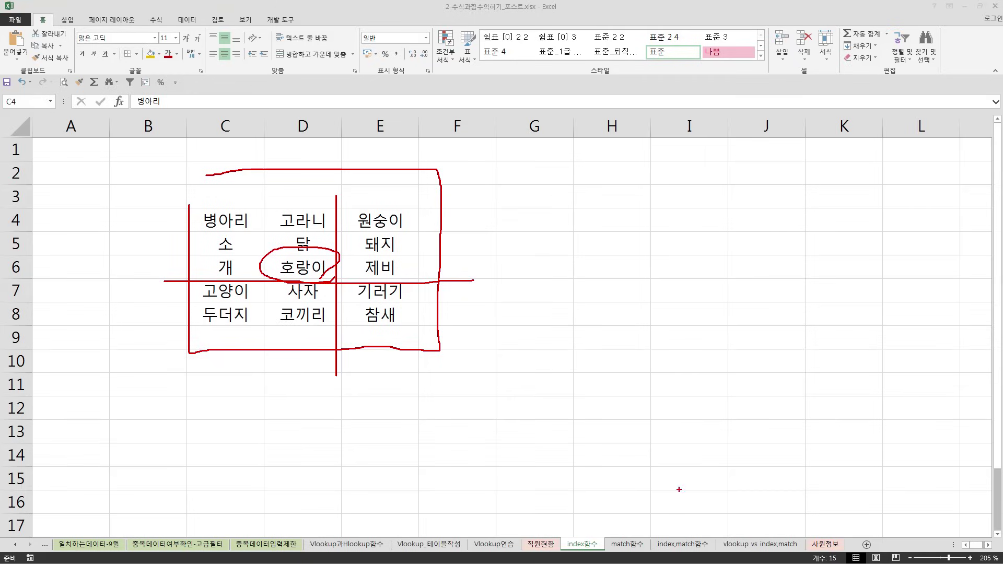
key(Escape)
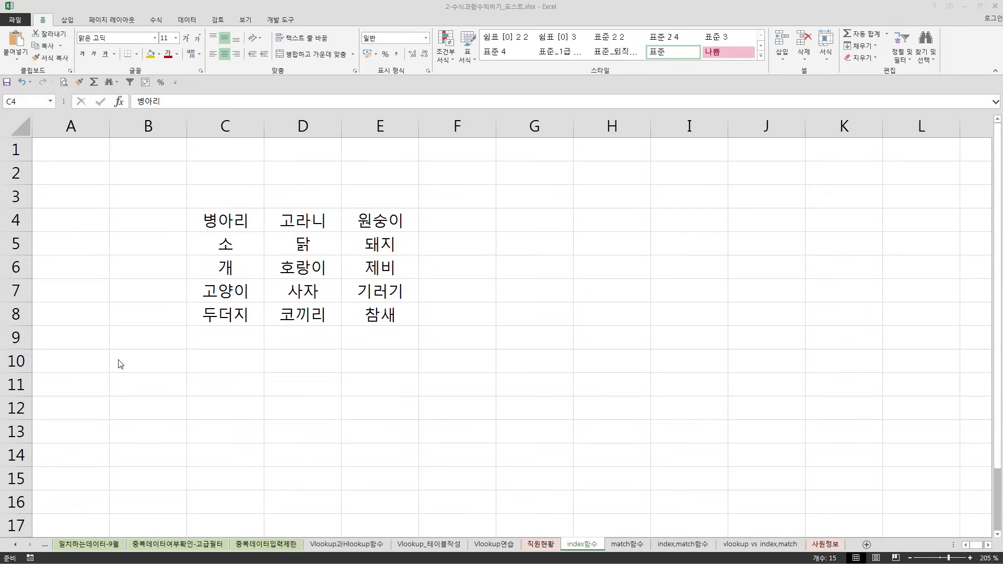
- Start an INDEX formula in cell C10 and open its function arguments using the array,row_num,column_num form
click(238, 352)
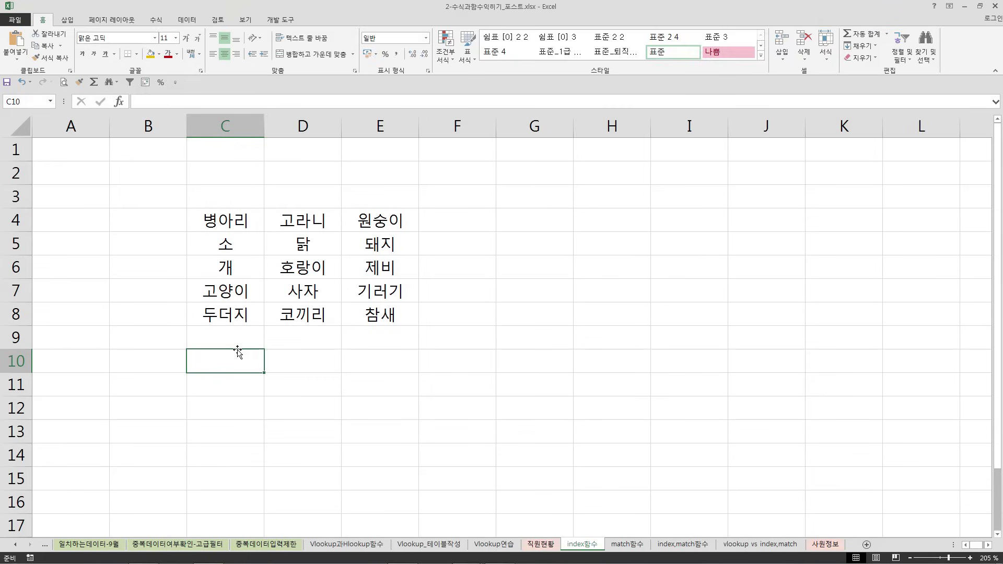
text(=ㅑ)
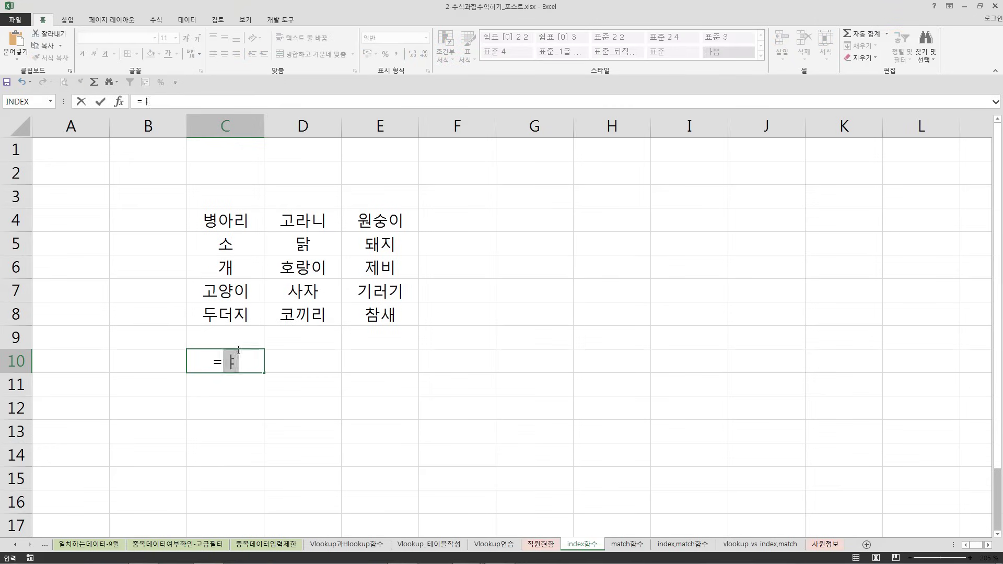
key(BackSpace)
text(index)
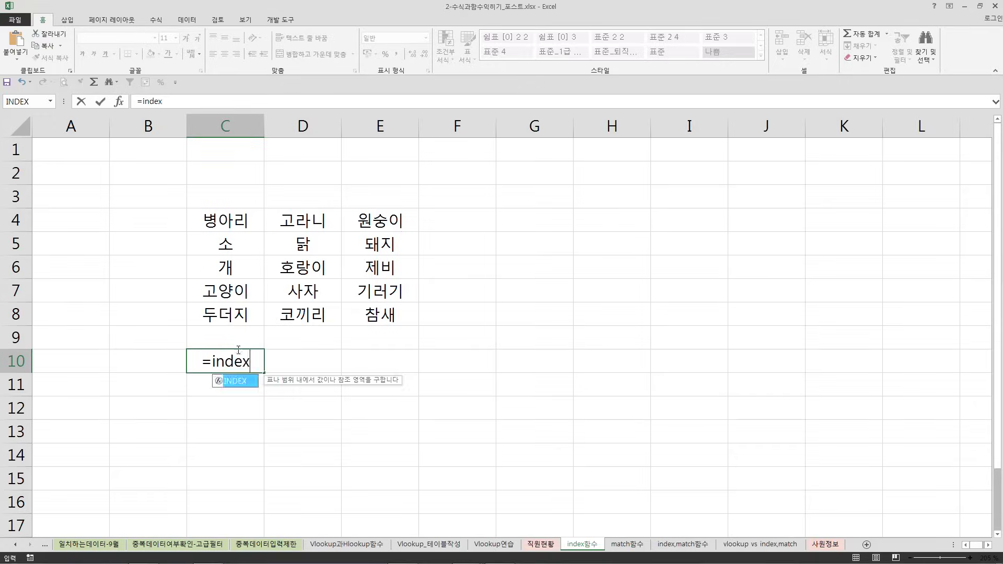
text(())
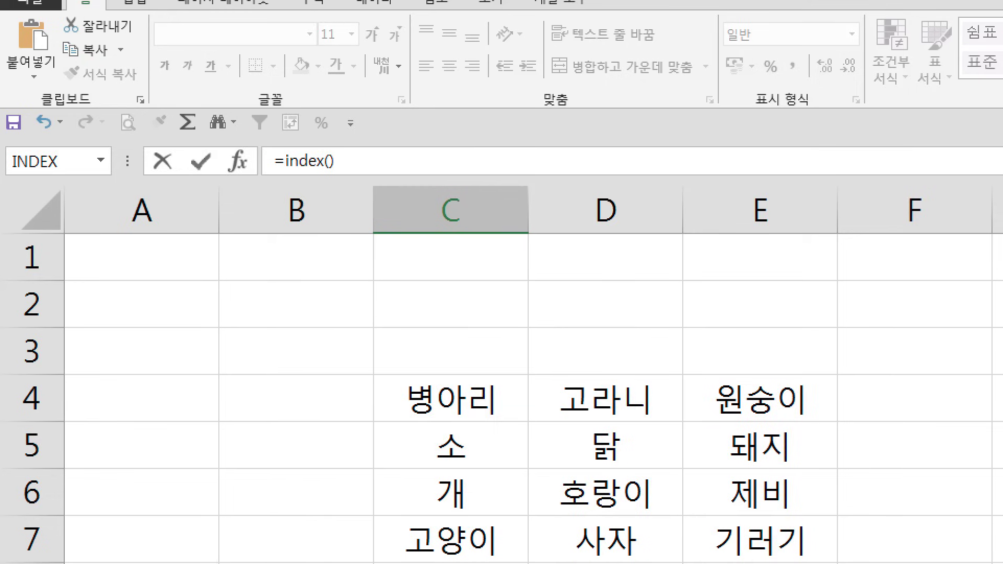
drag(224, 145, 276, 99)
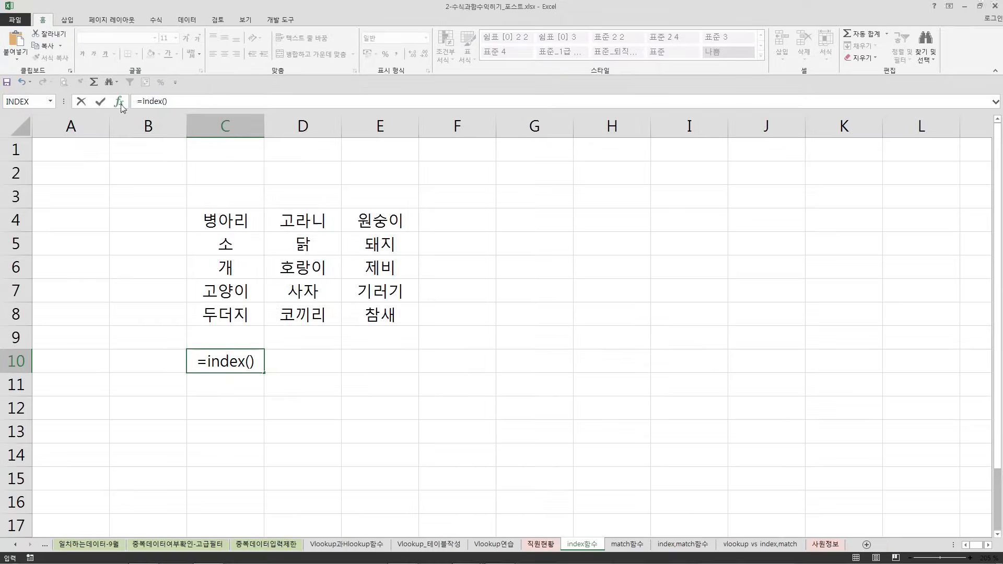
click(239, 166)
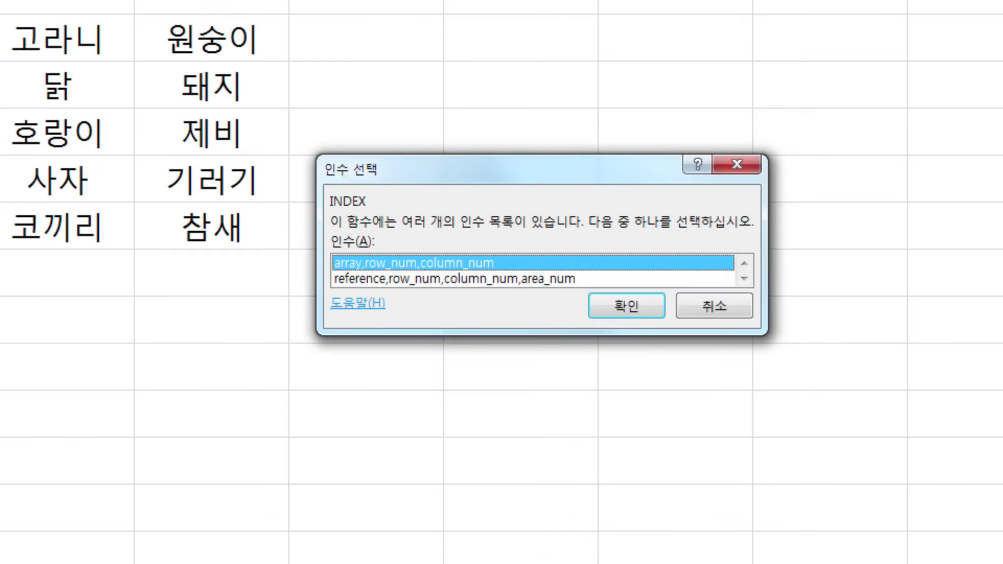
drag(314, 182, 375, 180)
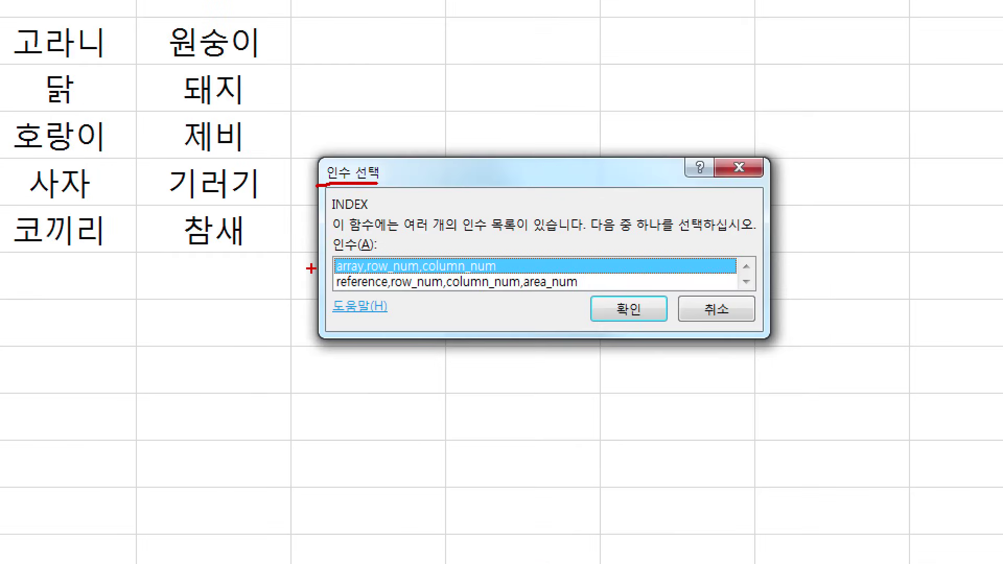
drag(319, 257, 320, 286)
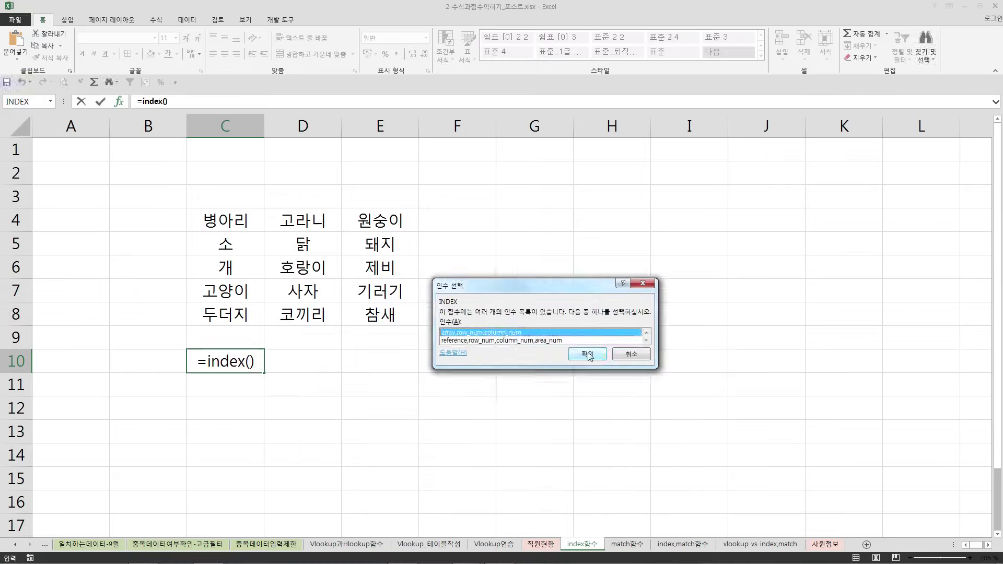
click(588, 356)
- Set the INDEX array to the animal table C4:E8 and the row number to 3
drag(475, 246, 347, 341)
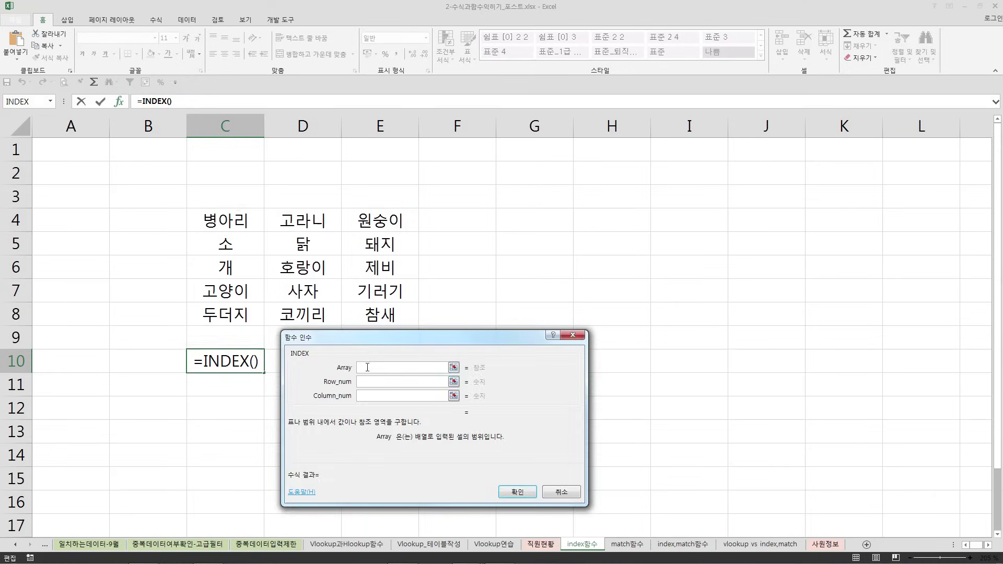
drag(230, 222, 372, 319)
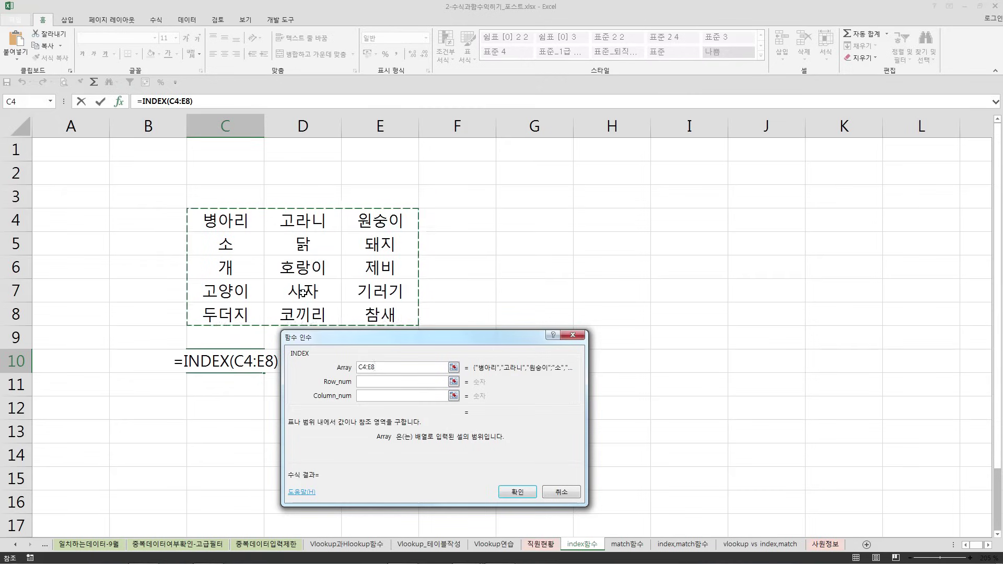
click(369, 382)
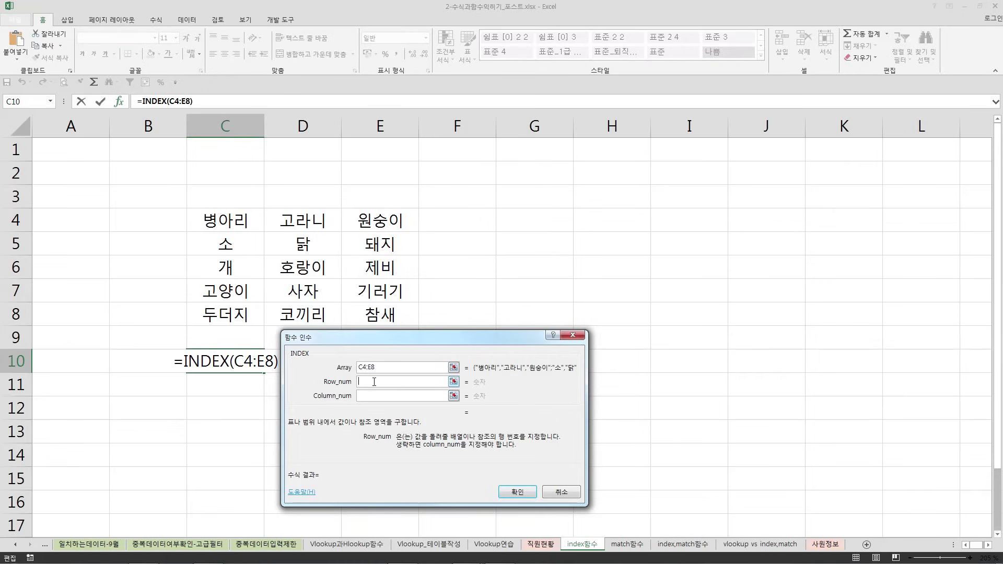
text(3)
- Set the INDEX column number to 2 and complete the formula in C10
click(386, 396)
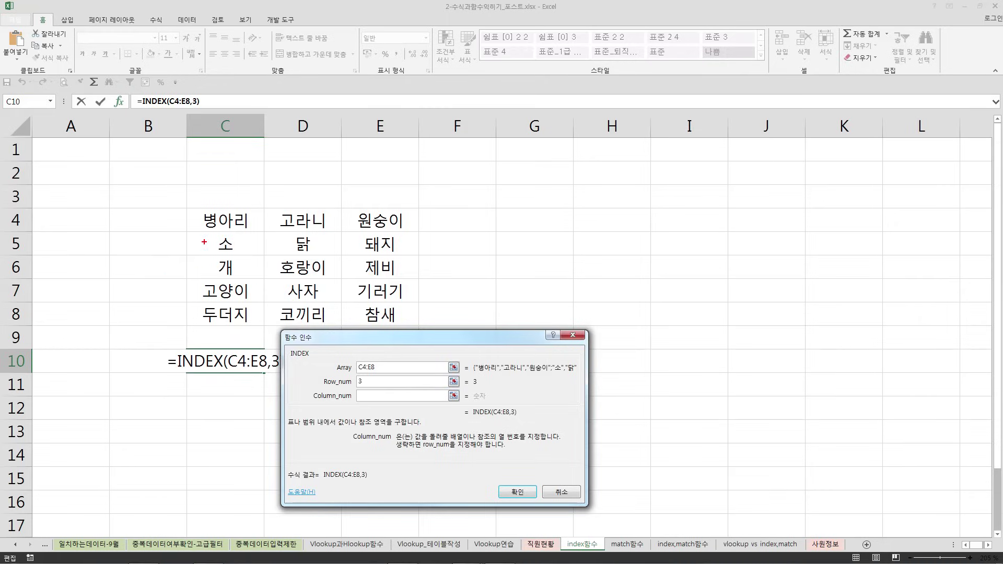
drag(167, 269, 449, 282)
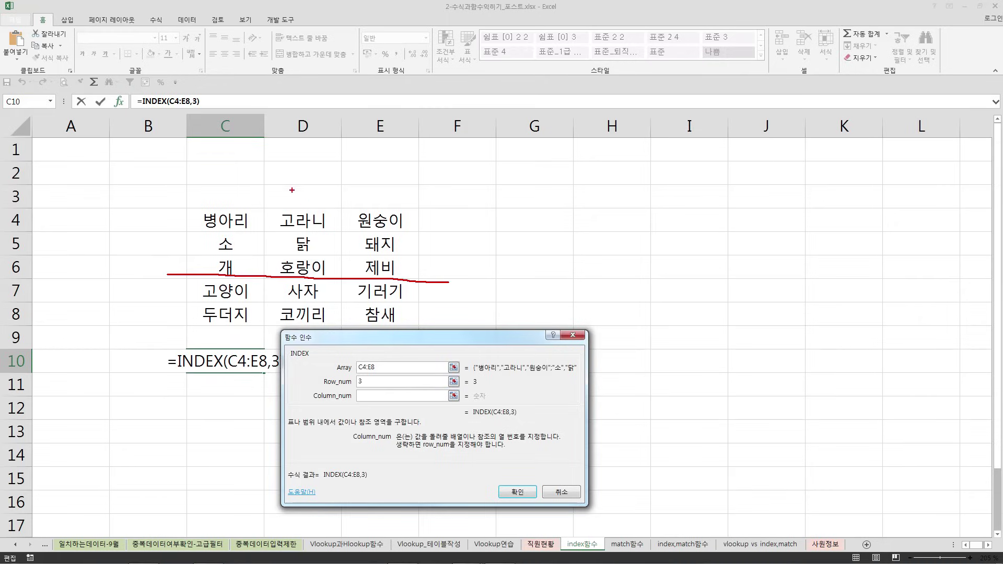
drag(292, 190, 296, 343)
key(Escape)
key(Tab)
text(2)
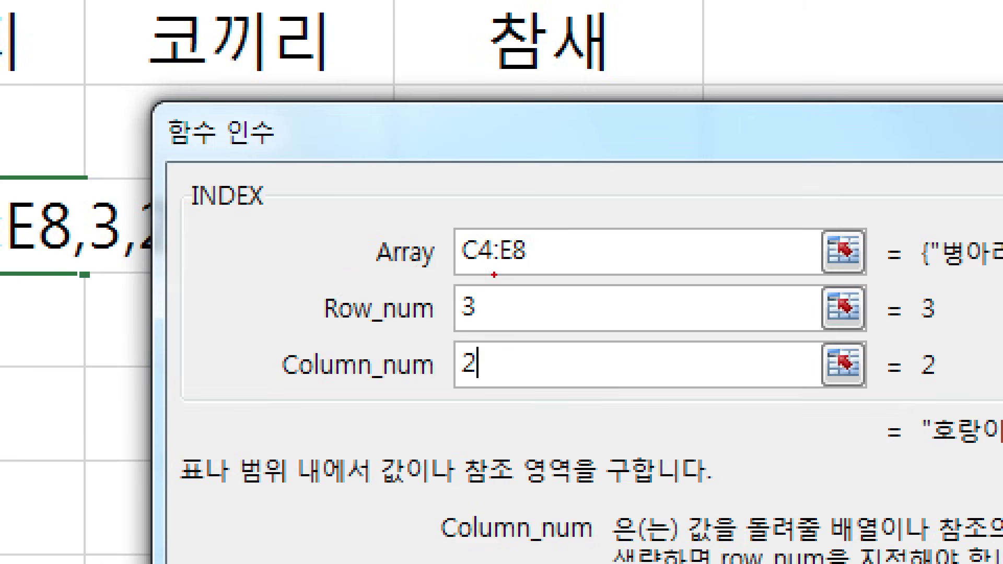
drag(418, 267, 660, 266)
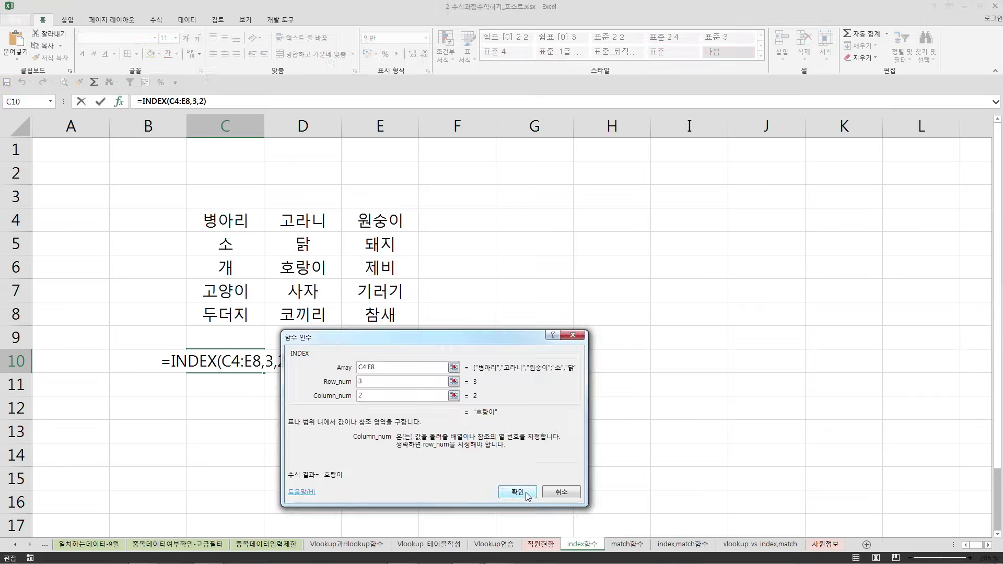
click(523, 496)
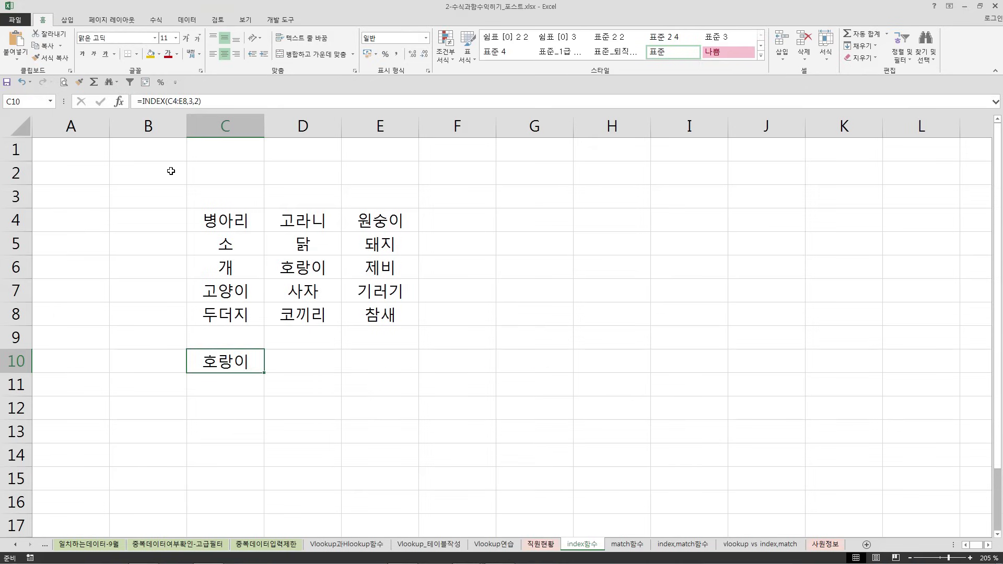
- Review the array, row number and column number arguments of the INDEX formula in C10
click(120, 102)
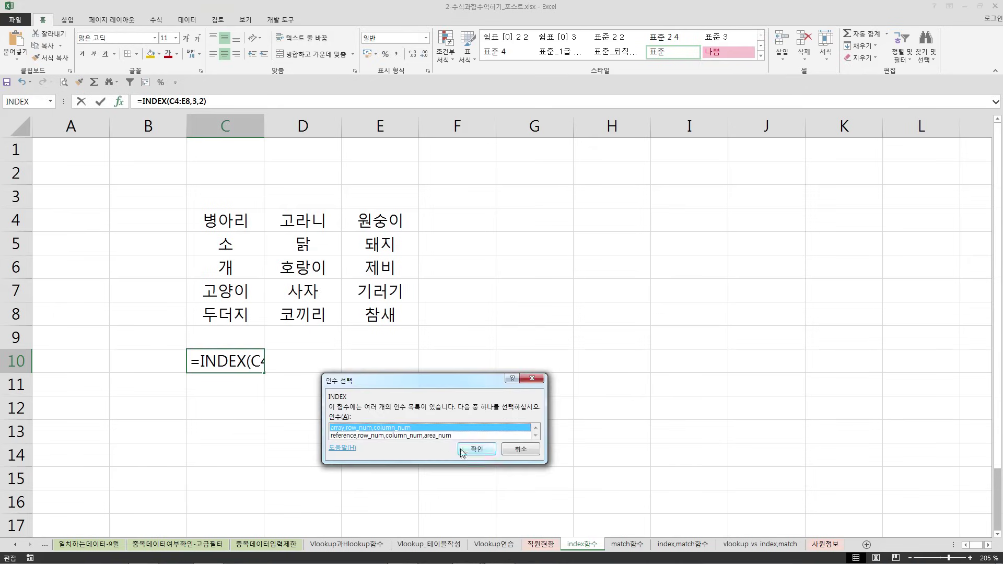
click(476, 451)
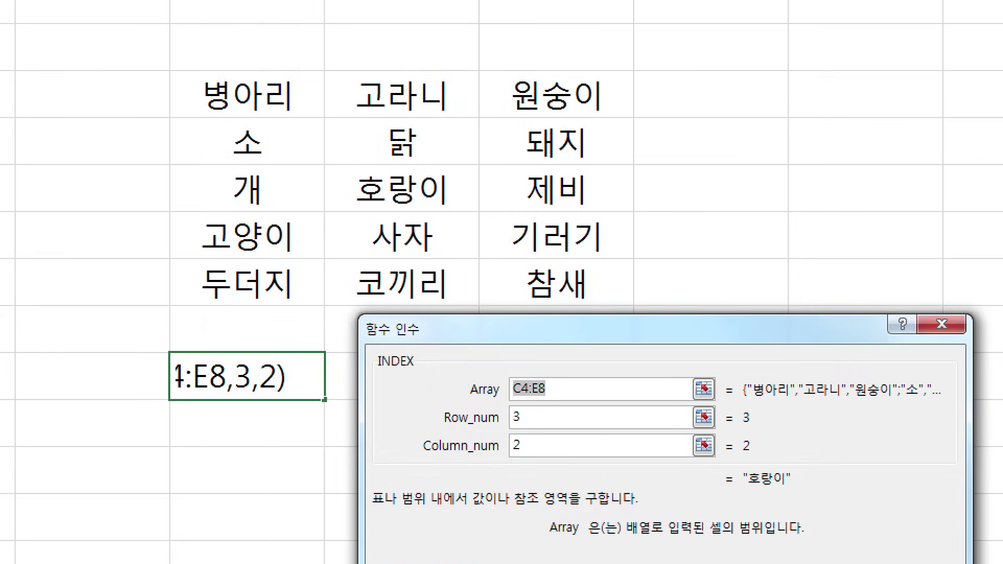
mouse_move(181, 74)
mouse_down()
mouse_move(172, 330)
mouse_move(729, 306)
mouse_move(699, 121)
mouse_move(148, 65)
mouse_move(115, 73)
mouse_up()
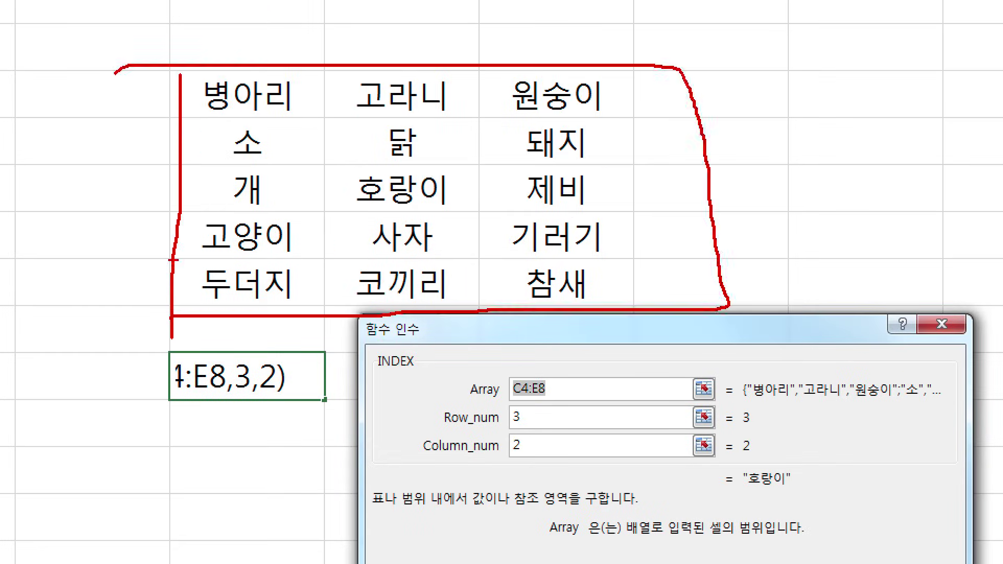
drag(90, 207, 808, 204)
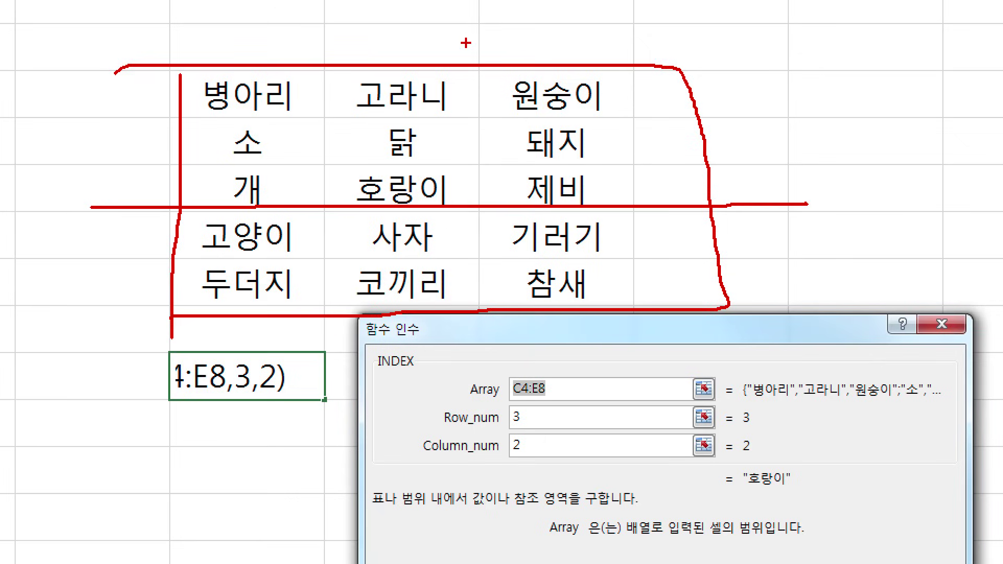
drag(466, 40, 430, 353)
mouse_move(446, 201)
mouse_down()
mouse_move(327, 167)
mouse_move(455, 198)
mouse_up()
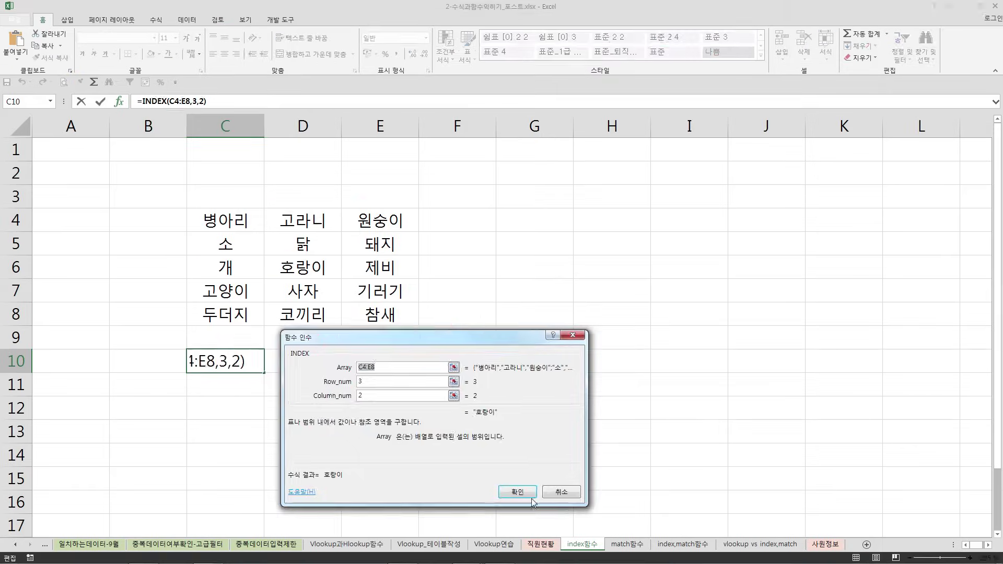
click(532, 498)
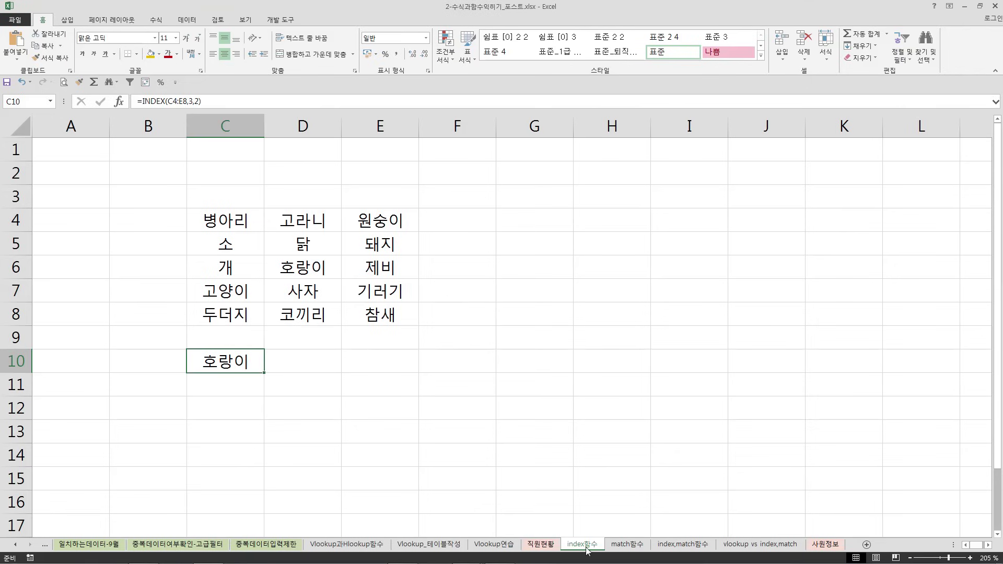
- On the match함수 sheet, start a MATCH formula in cell H3 and open its function arguments clear of the score table
click(627, 545)
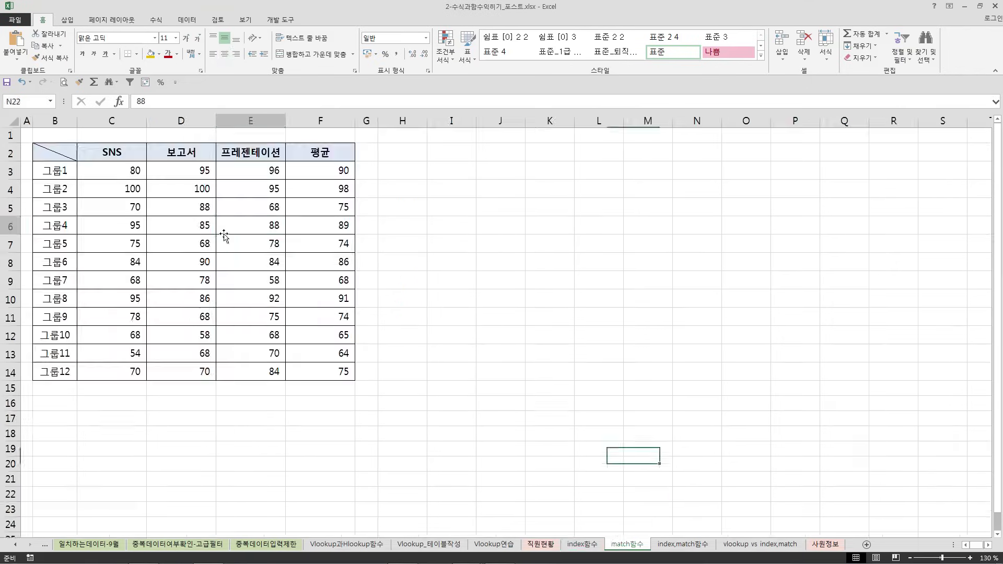
click(226, 230)
ctrl+scroll(261, 246, up, 3)
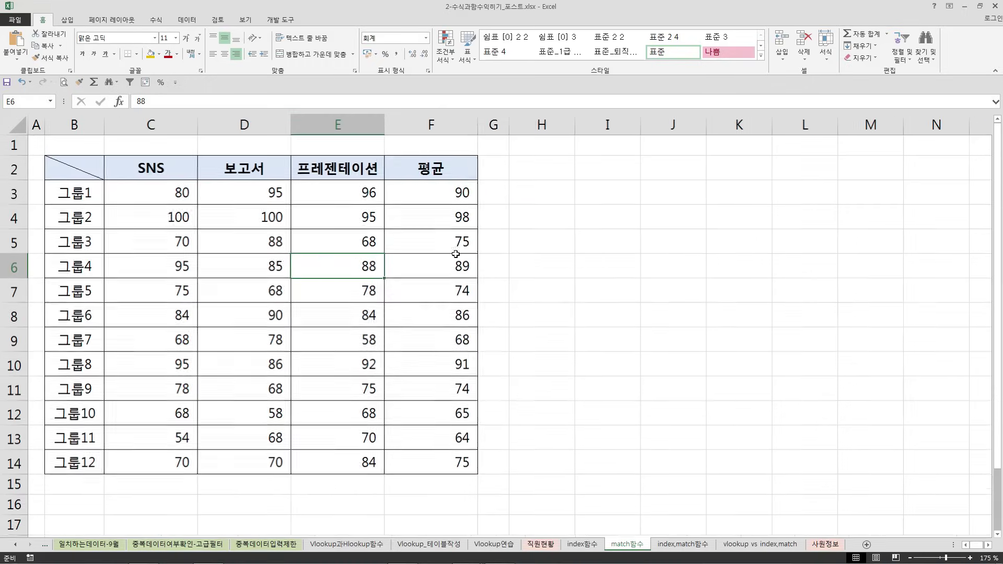
click(547, 193)
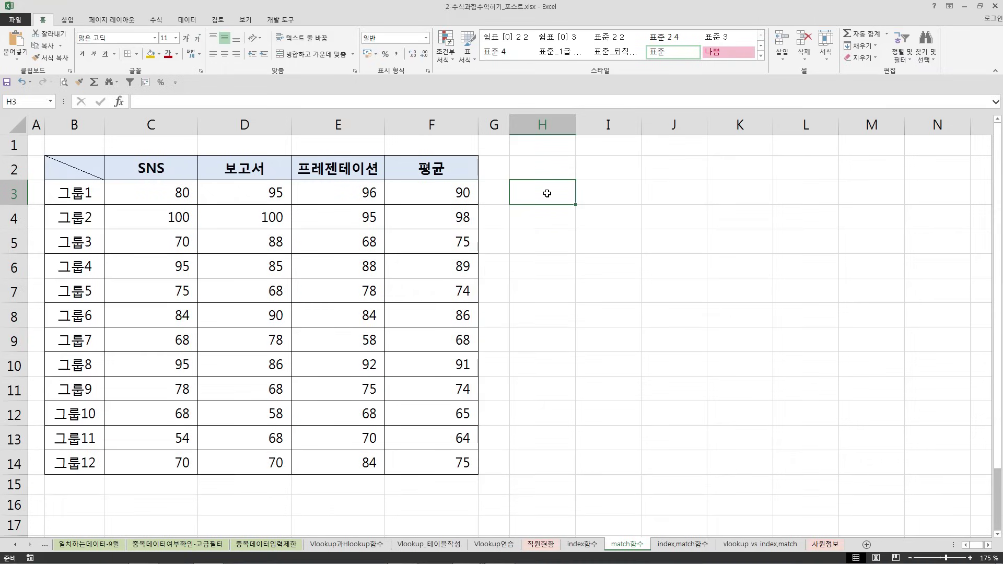
text(=m)
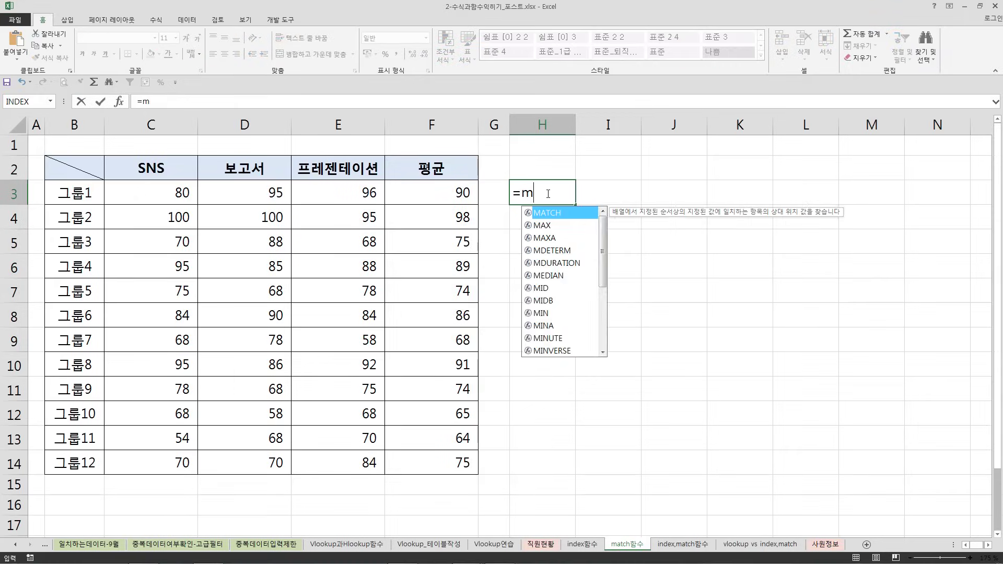
text(atch)
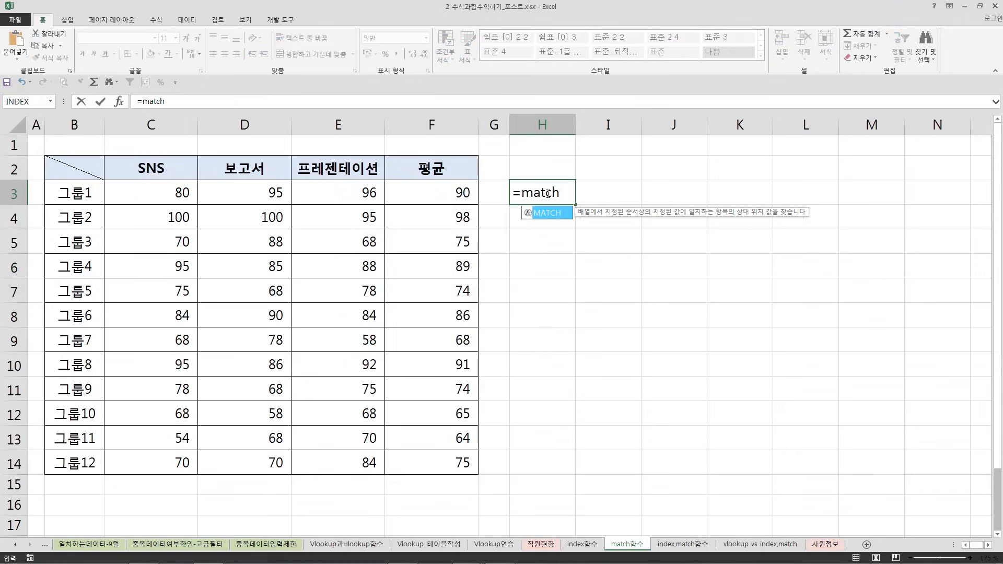
text(())
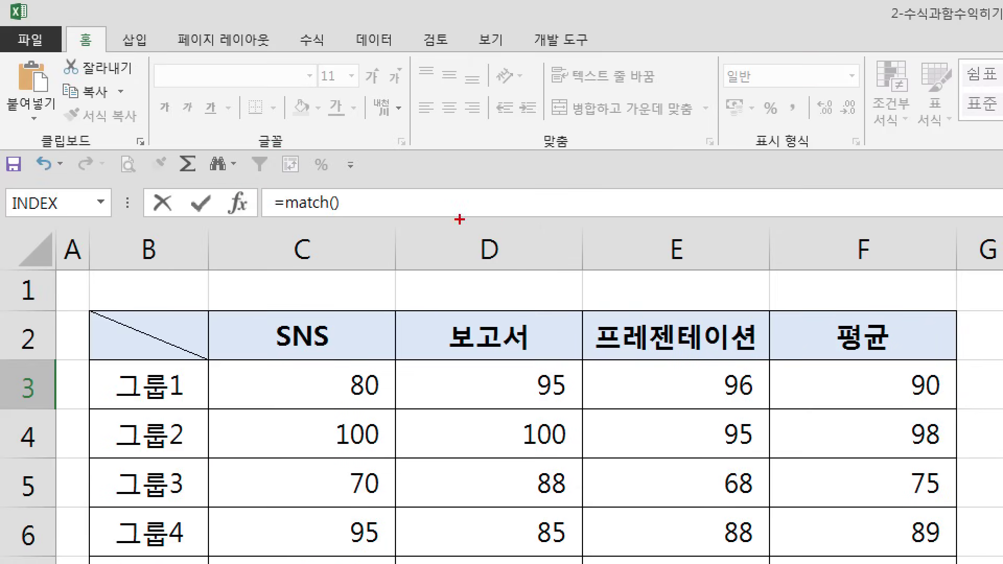
drag(230, 184, 275, 150)
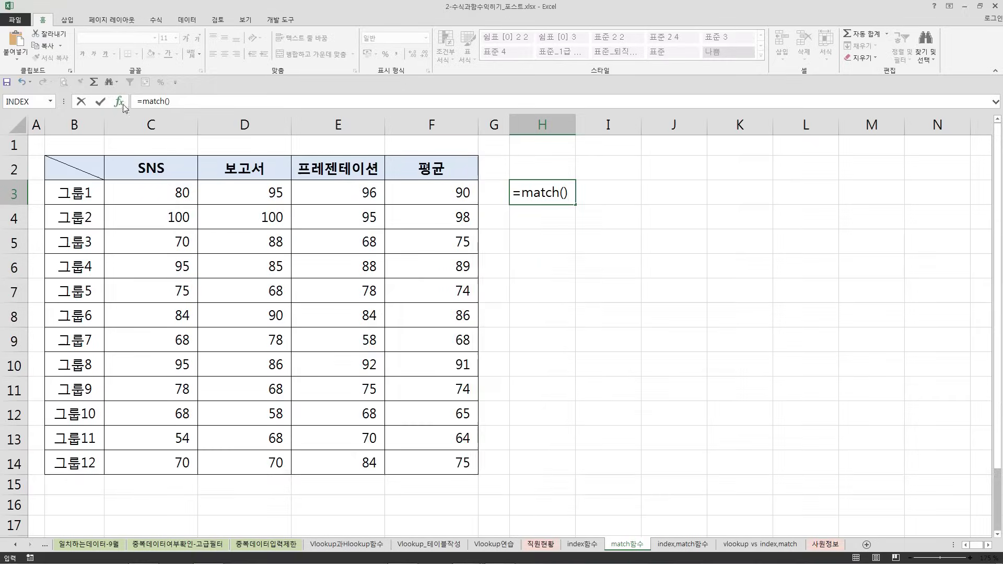
click(237, 203)
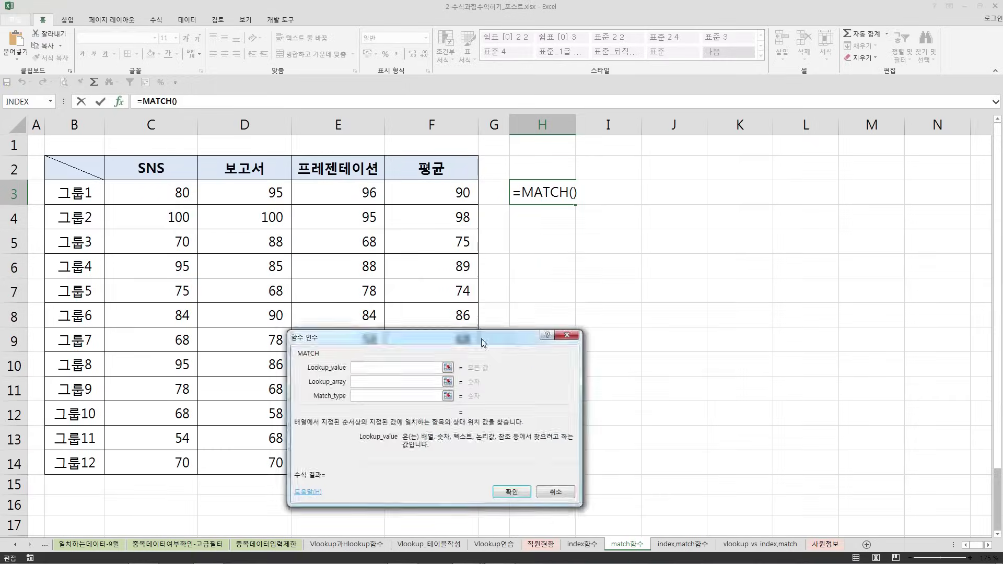
drag(484, 342, 678, 228)
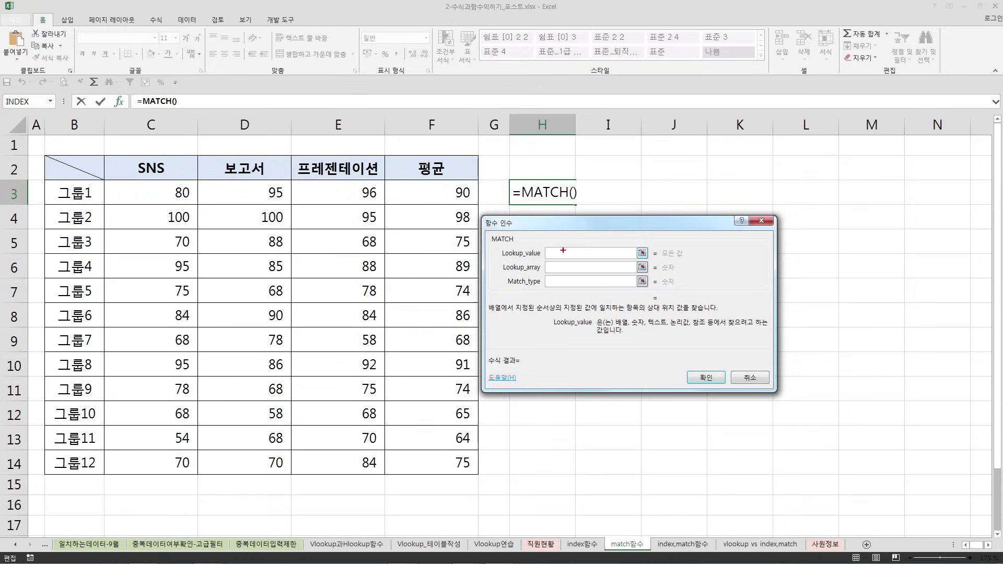
- Enter max() as the lookup value of the MATCH function for the 평균 column
drag(441, 183, 430, 389)
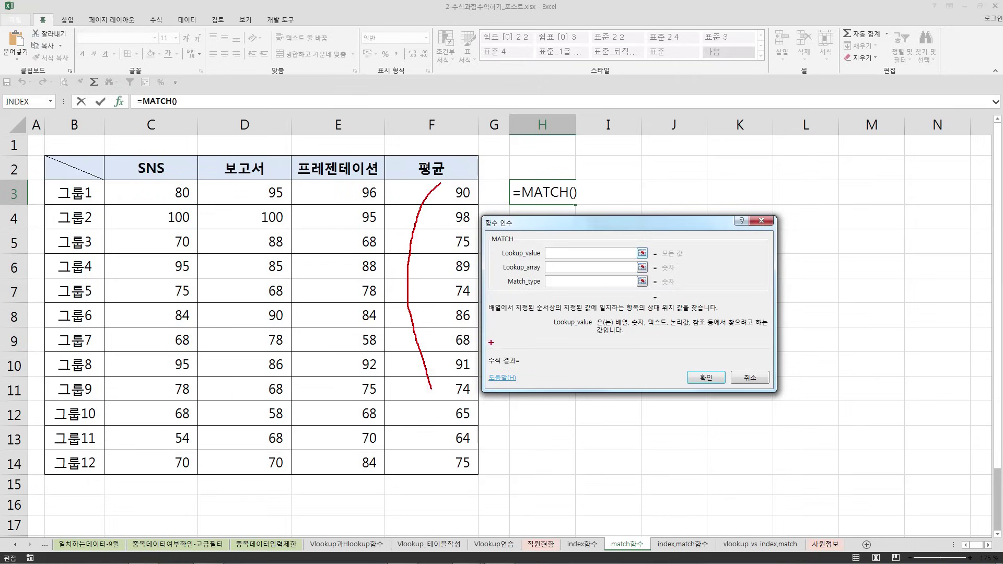
key(Escape)
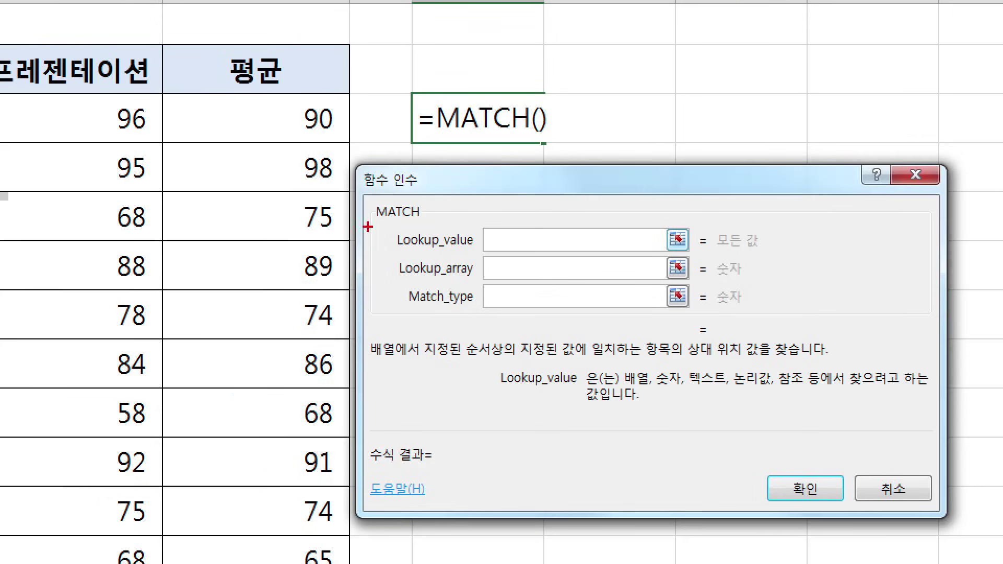
drag(255, 153, 205, 563)
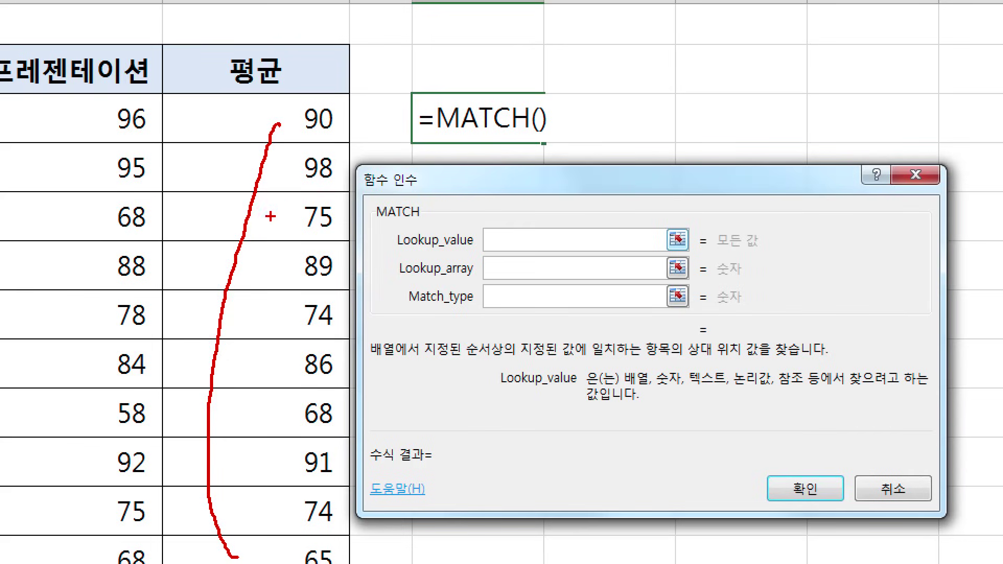
key(Escape)
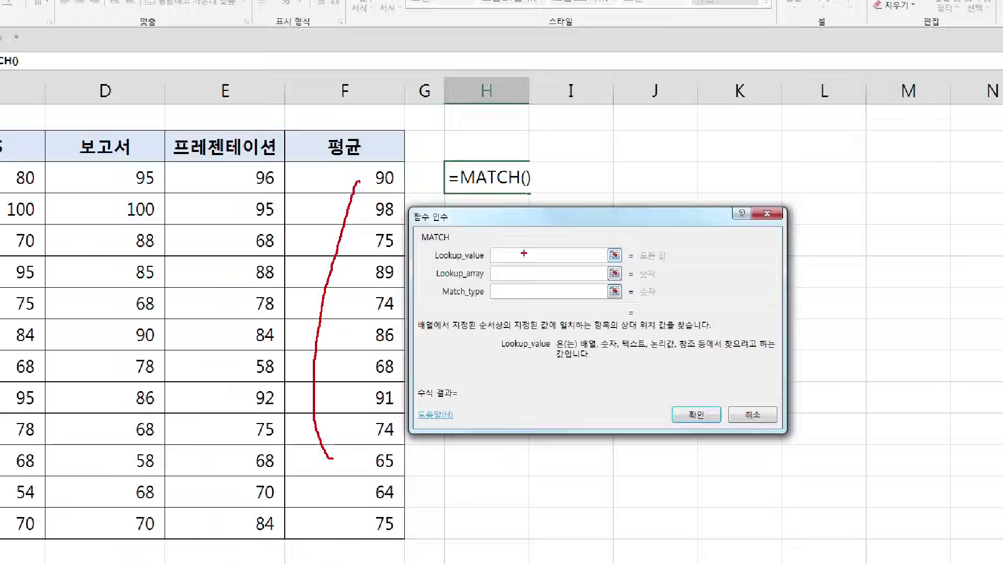
text(max())
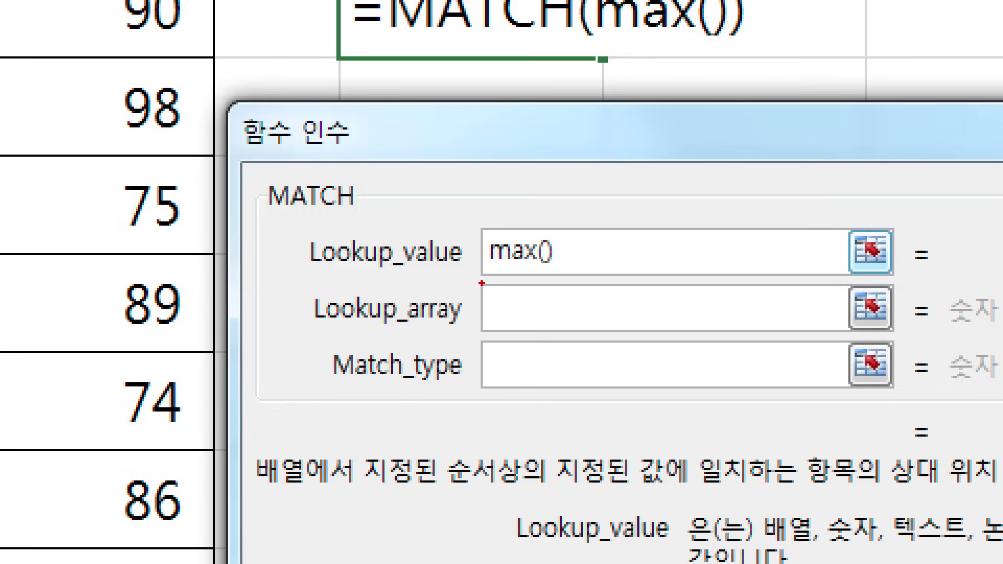
drag(481, 283, 562, 286)
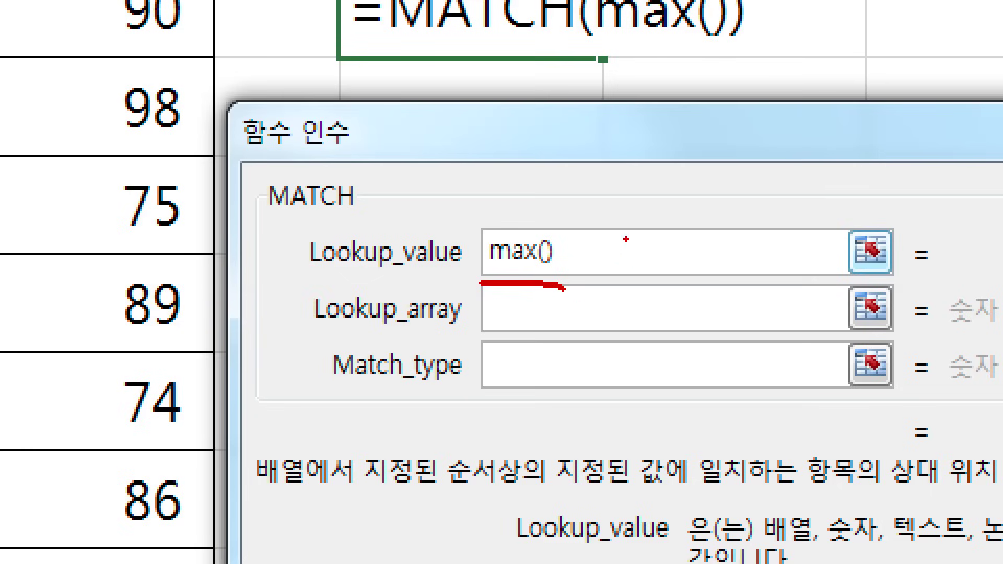
drag(625, 240, 619, 297)
mouse_move(661, 230)
mouse_down()
mouse_move(671, 275)
mouse_move(651, 300)
mouse_up()
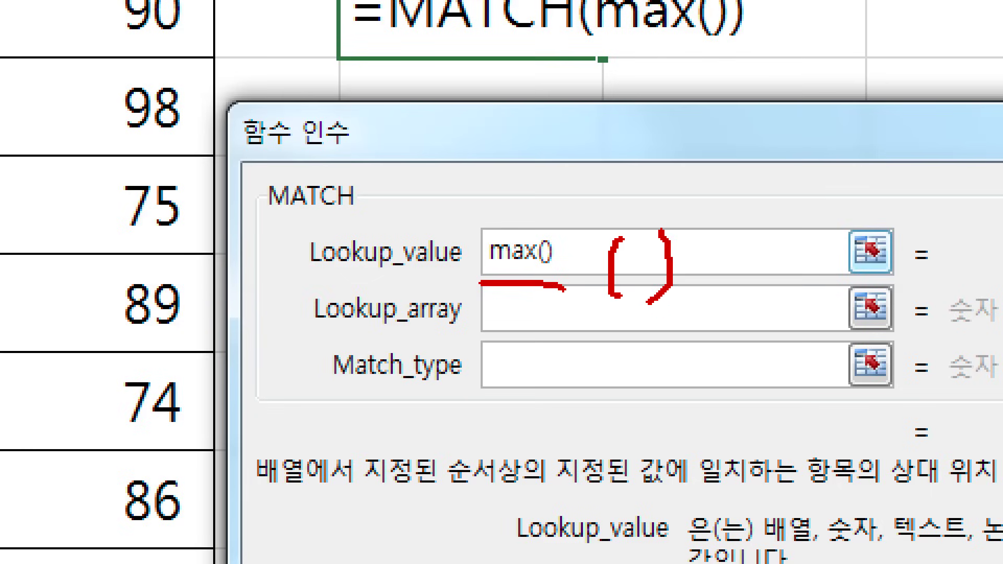
key(Escape)
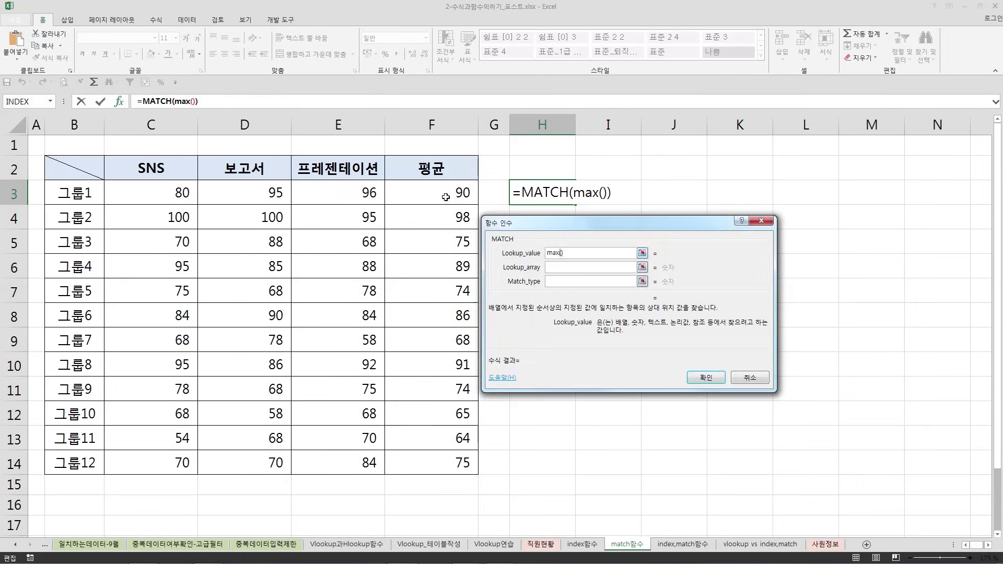
drag(437, 195, 446, 229)
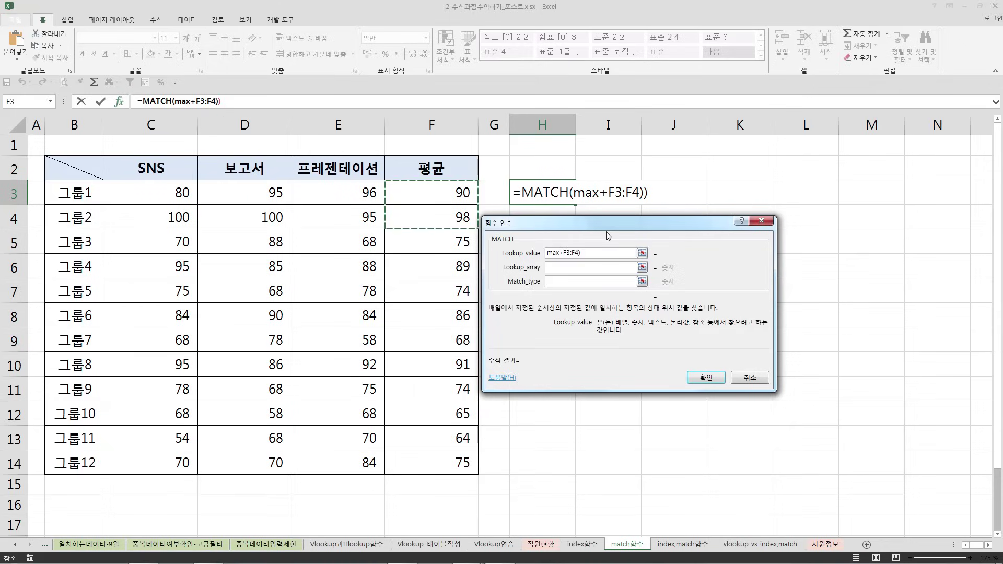
key(BackSpace)
key(BackSpace)
key(BackSpace)
key(BackSpace)
key(BackSpace)
key(BackSpace)
key(BackSpace)
text(())
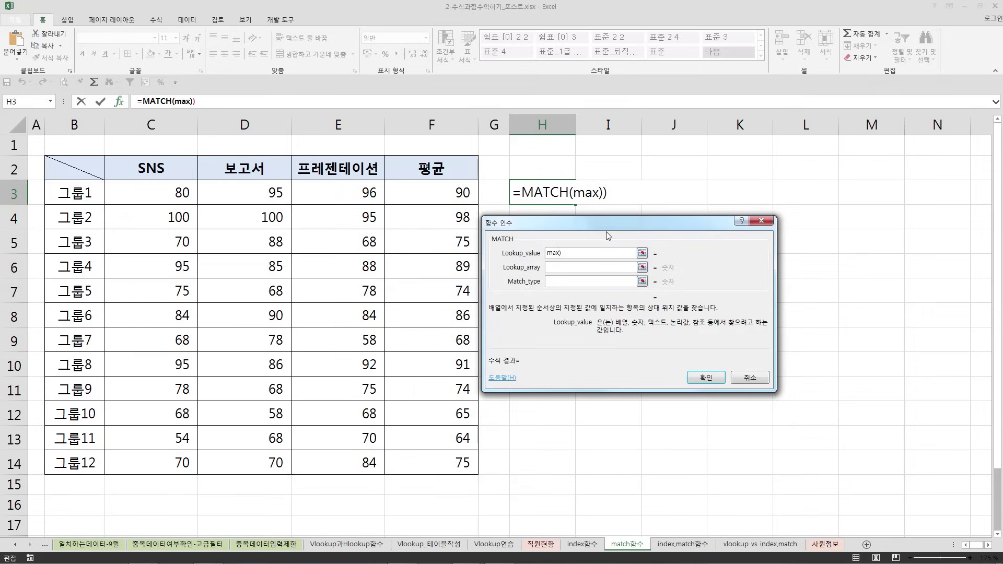
- Insert the 평균 scores F3:F14 as the range inside the MAX lookup value
click(459, 194)
drag(459, 194, 444, 465)
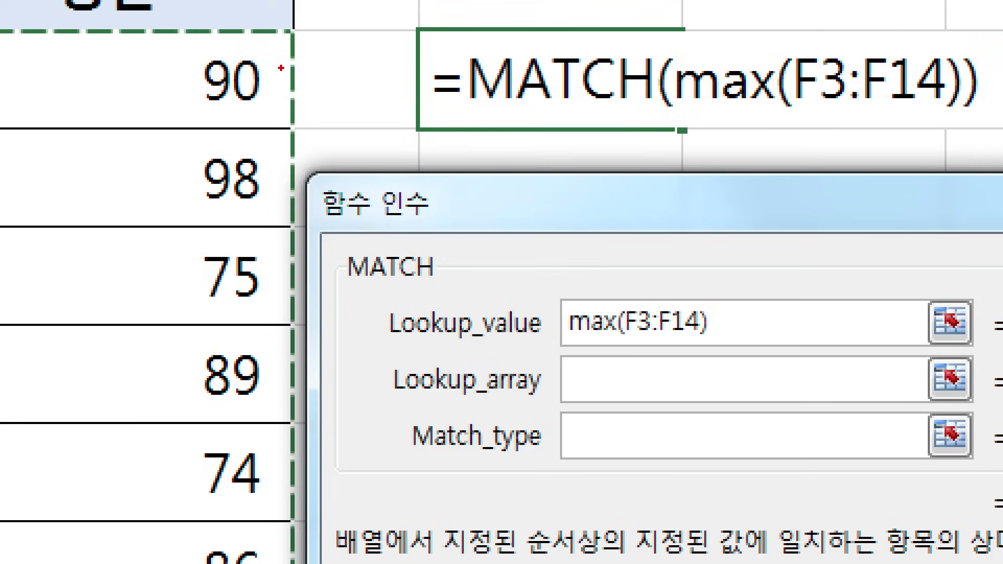
mouse_move(275, 65)
mouse_down()
mouse_move(300, 134)
mouse_move(272, 560)
mouse_up()
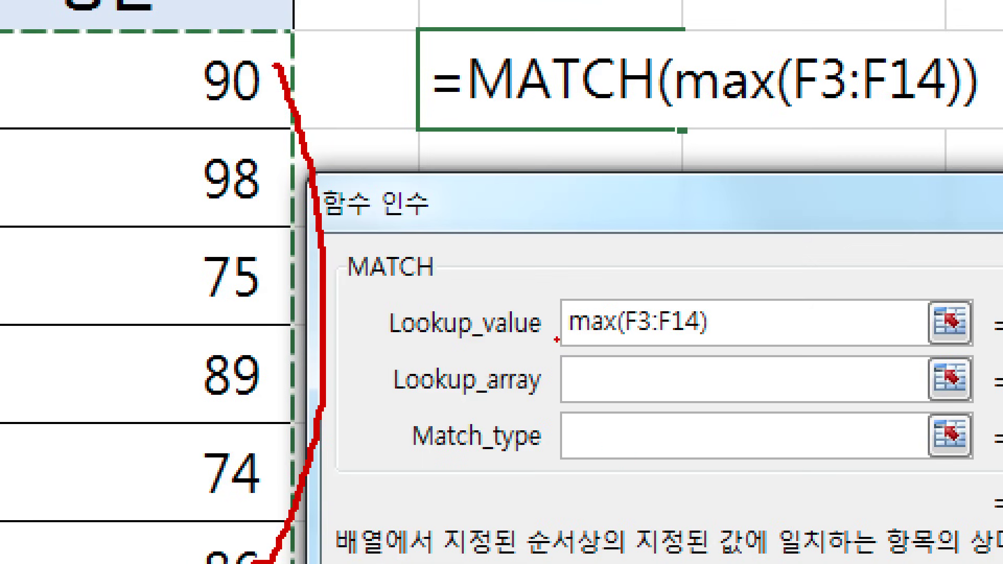
drag(554, 356, 727, 347)
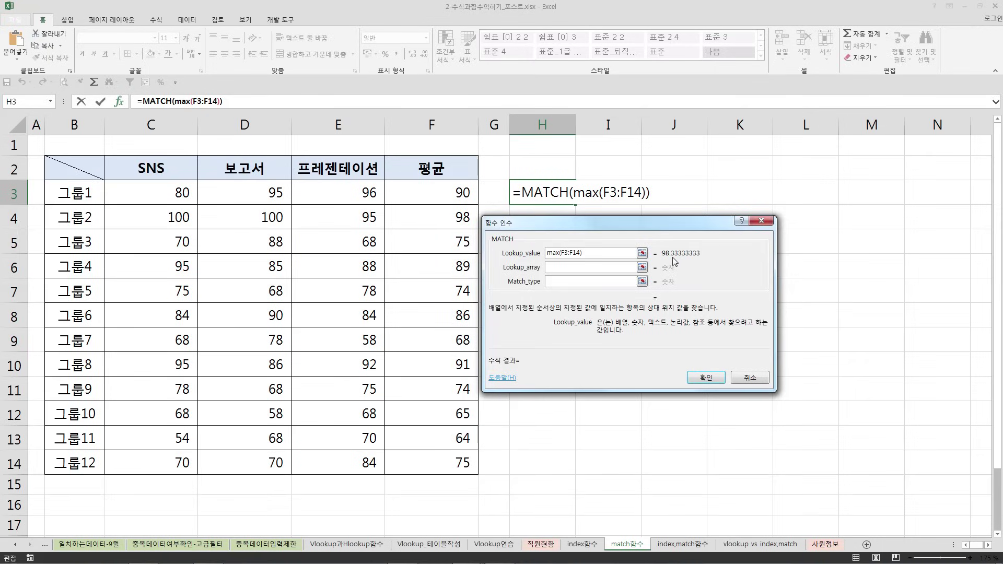
- Set the MATCH lookup array to the 평균 scores in F3:F14
click(560, 267)
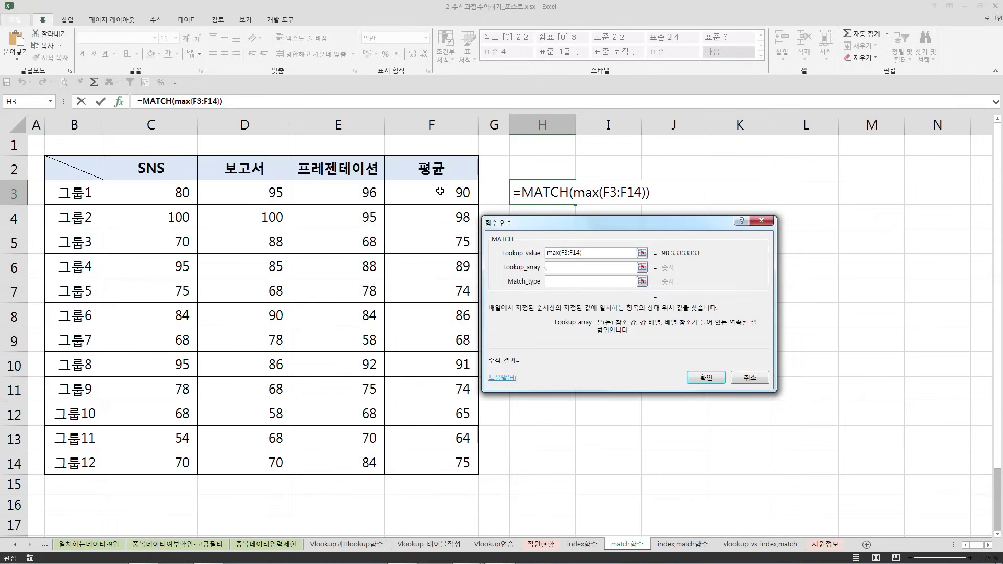
drag(440, 193, 413, 467)
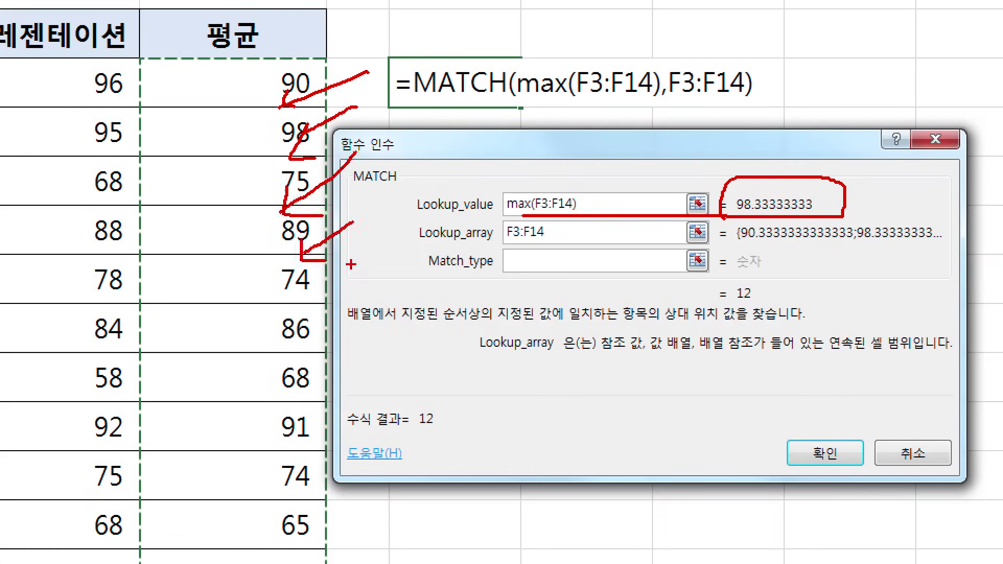
mouse_move(376, 345)
mouse_down()
mouse_move(302, 397)
mouse_move(306, 410)
mouse_move(361, 403)
mouse_up()
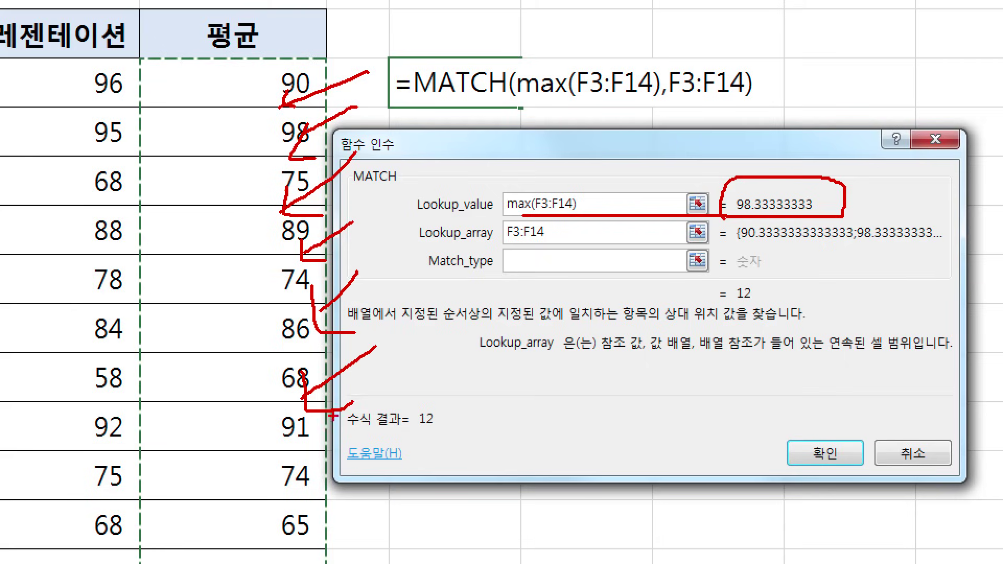
drag(354, 190, 388, 193)
mouse_move(422, 277)
mouse_down()
mouse_move(538, 283)
mouse_move(521, 269)
mouse_move(536, 251)
mouse_up()
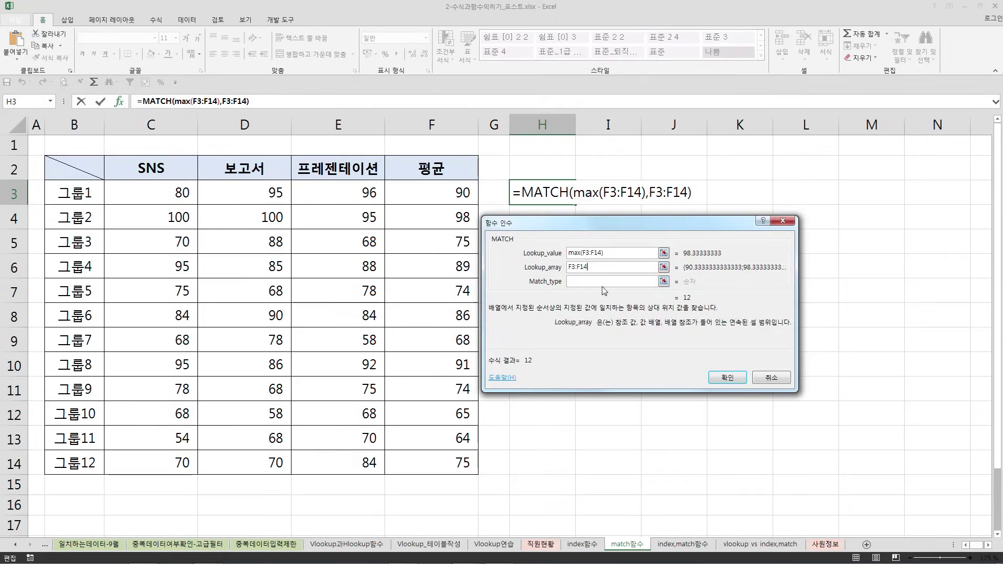
- Set the match type to 0 and complete the MATCH formula in H3
click(553, 260)
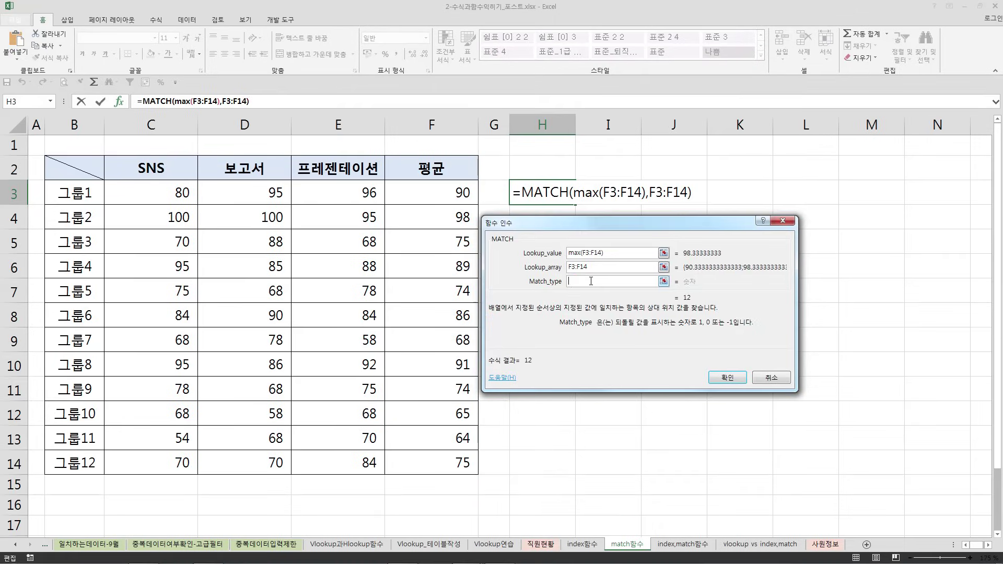
text(0)
click(736, 376)
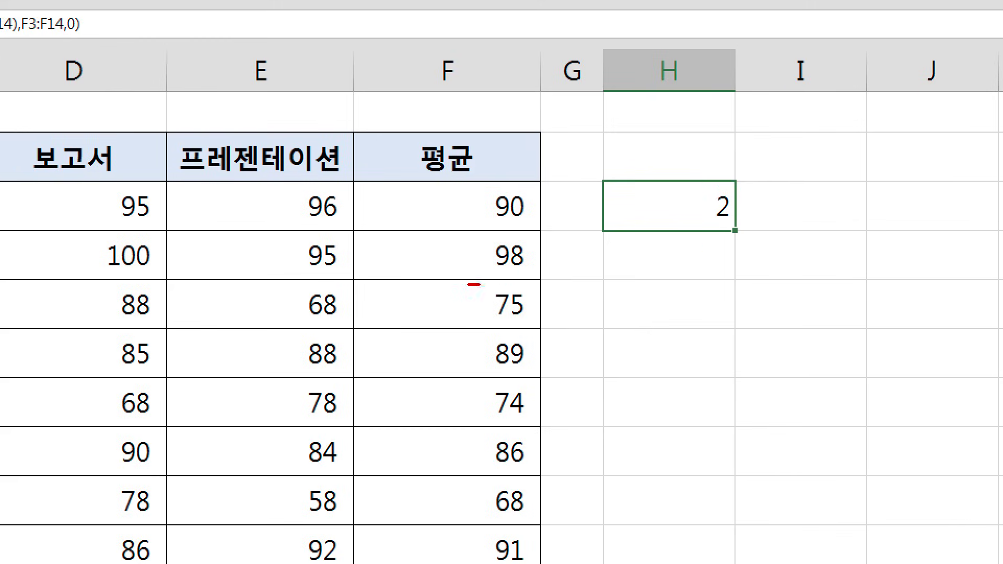
drag(480, 285, 603, 285)
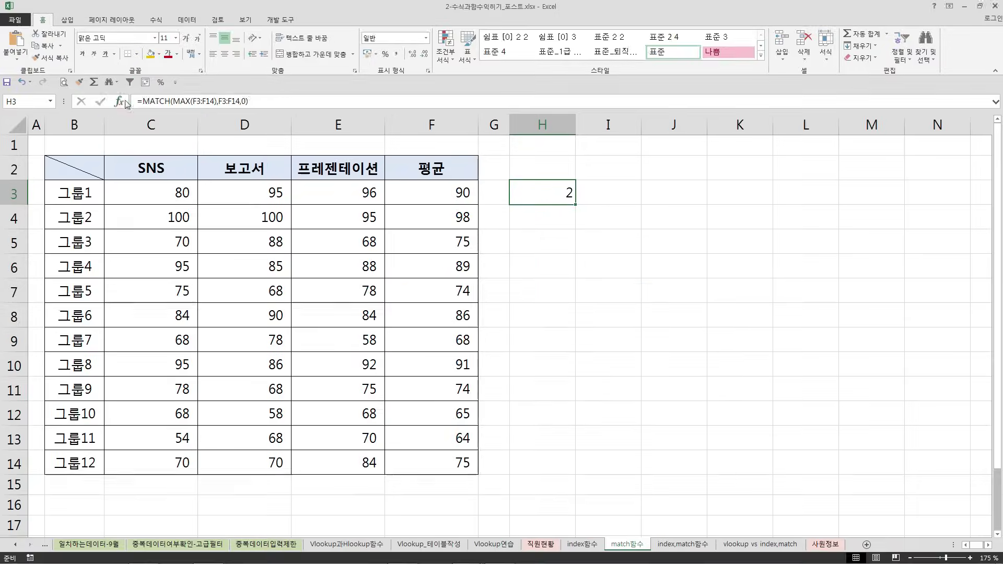
- Reopen the function arguments of the MATCH formula in H3, review the lookup value, array and match type, and close them
key(F2)
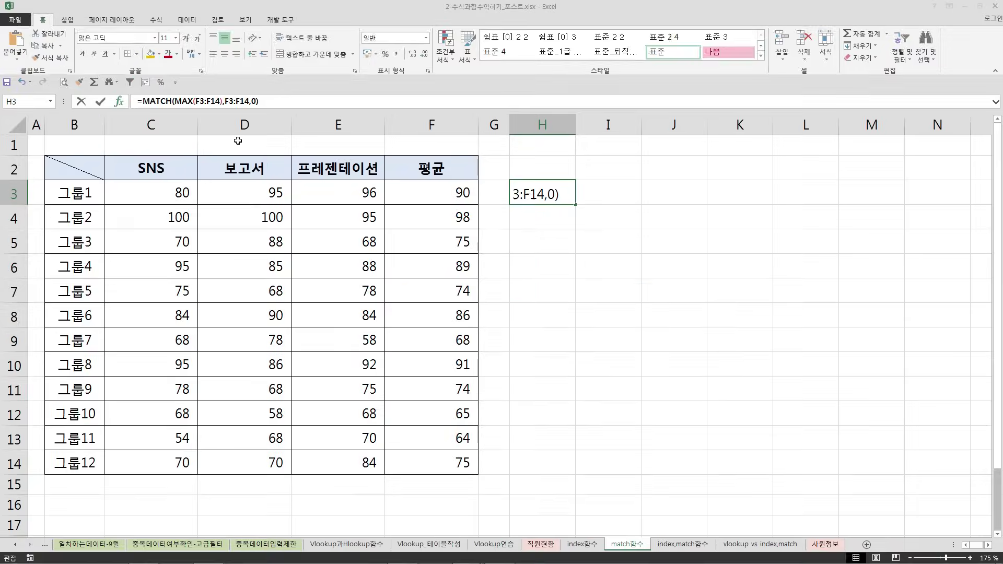
key(shift+F3)
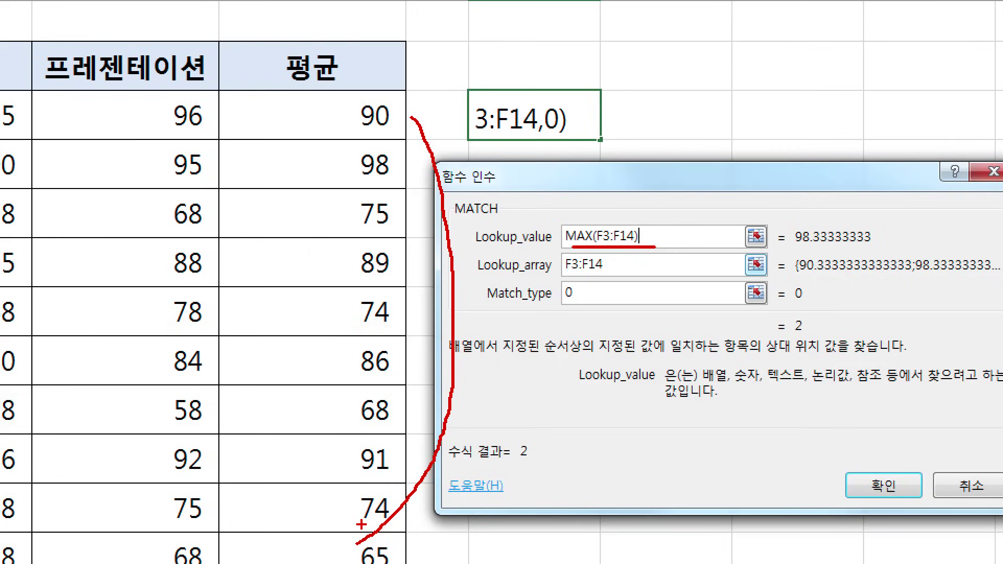
drag(462, 480, 478, 474)
drag(451, 223, 567, 236)
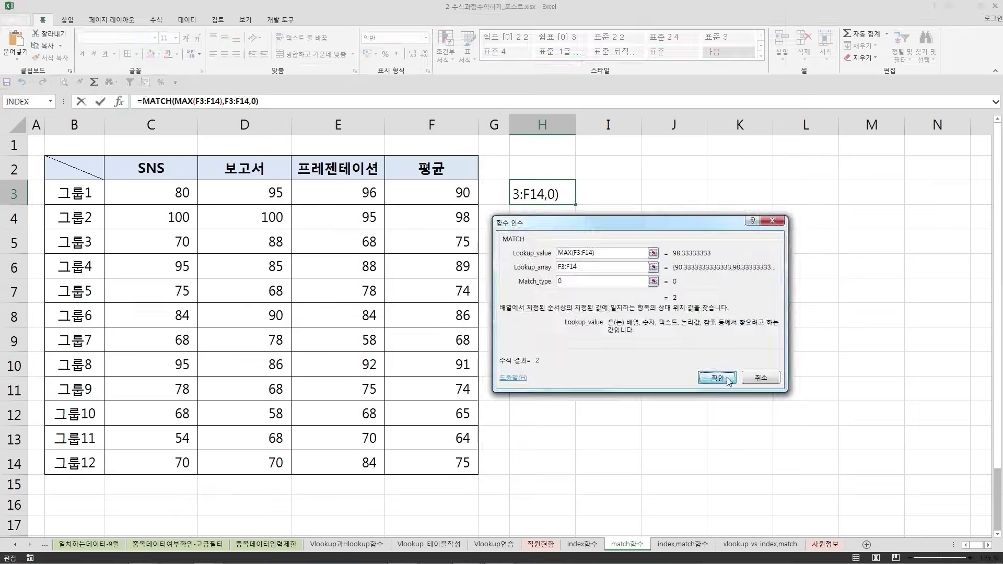
click(883, 486)
click(671, 389)
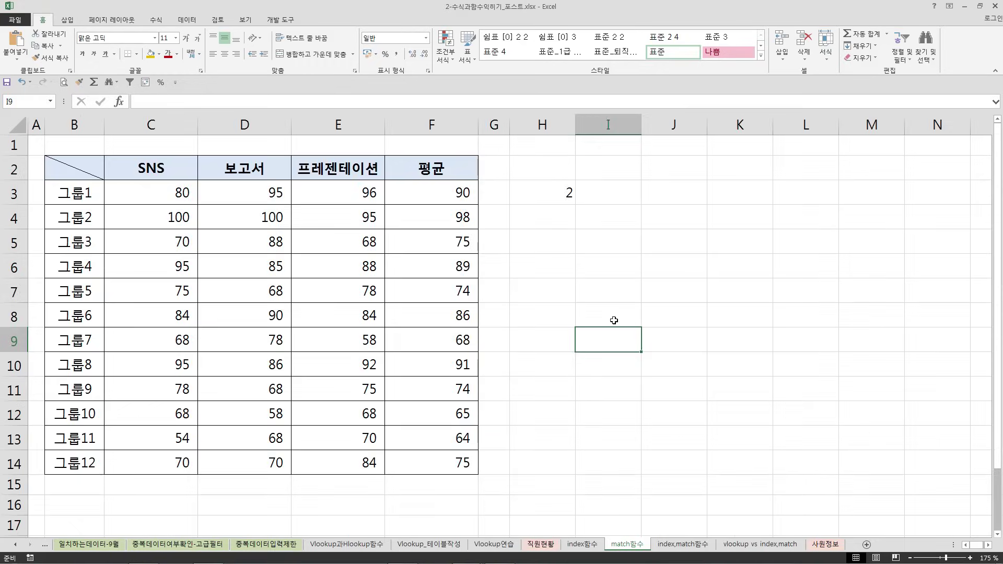
- Open the index,match함수 sheet and examine the half marathon records and the blank 1위 to 3위 ranking cells
click(682, 545)
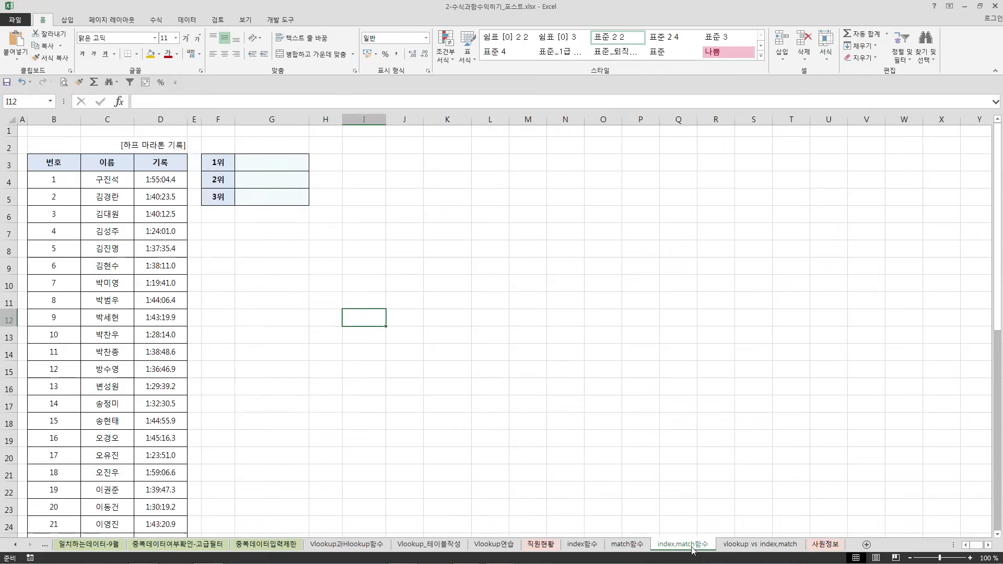
ctrl+scroll(158, 293, up, 4)
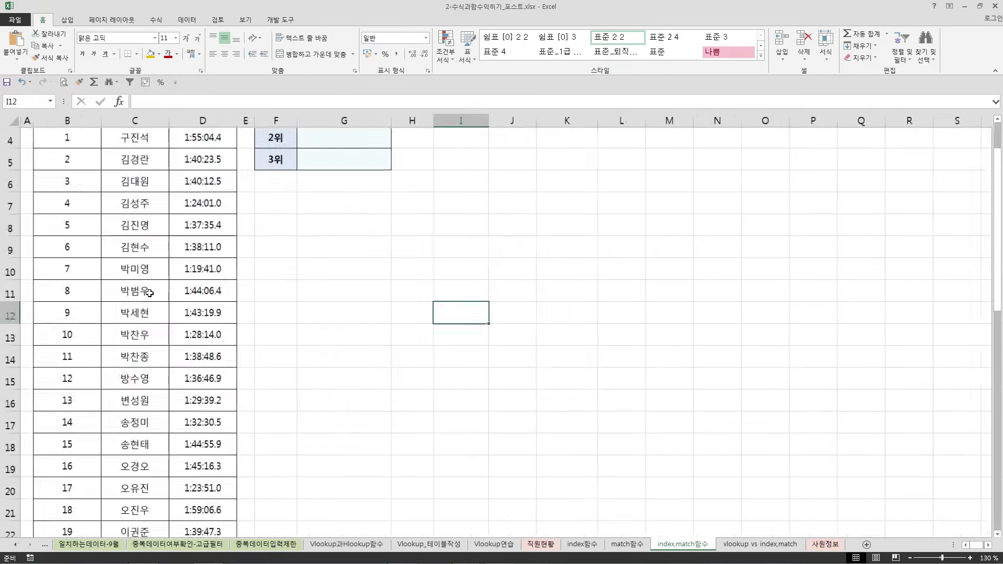
scroll(158, 292, up, 2)
ctrl+scroll(234, 303, up, 1)
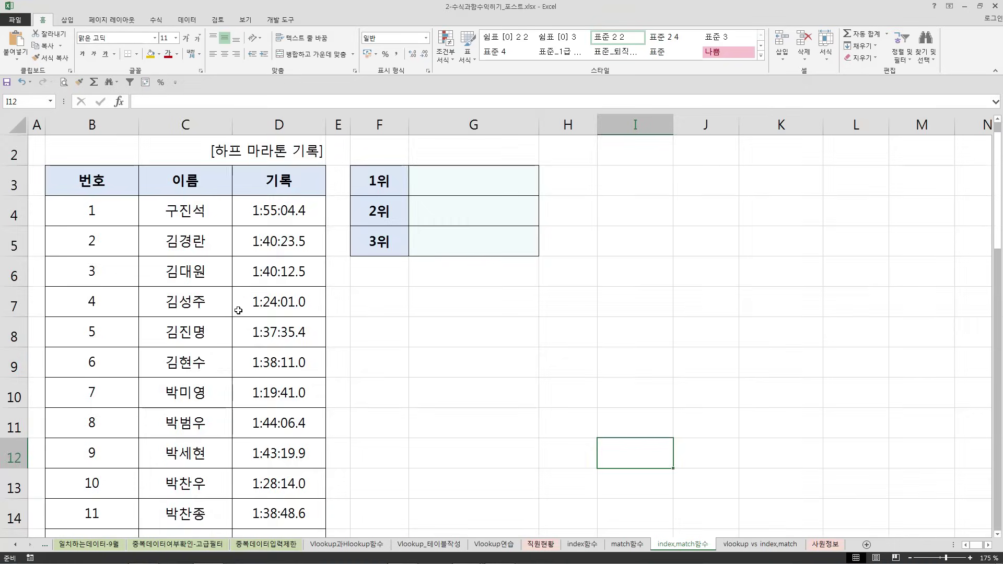
ctrl+scroll(237, 310, up, 2)
scroll(265, 265, up, 1)
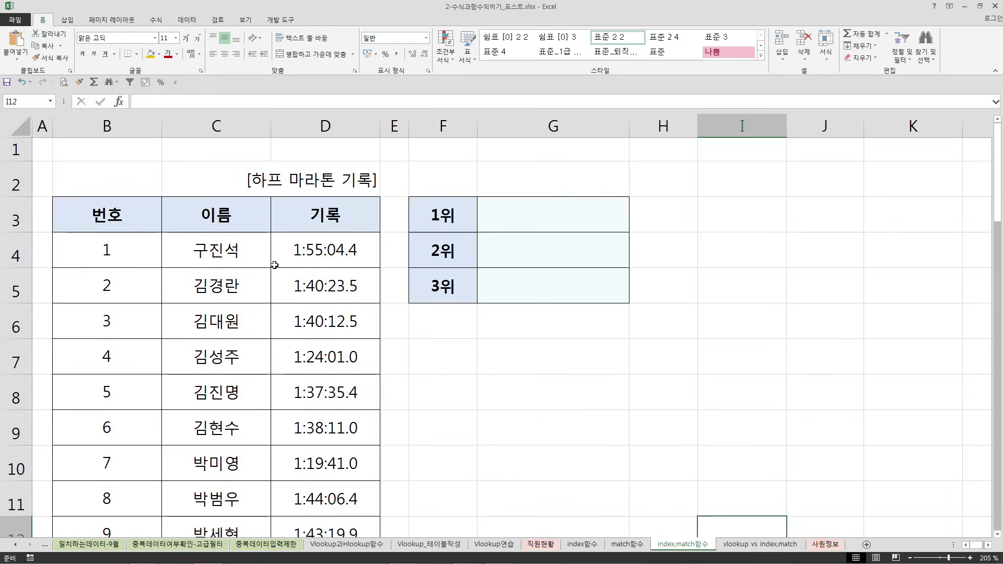
click(533, 222)
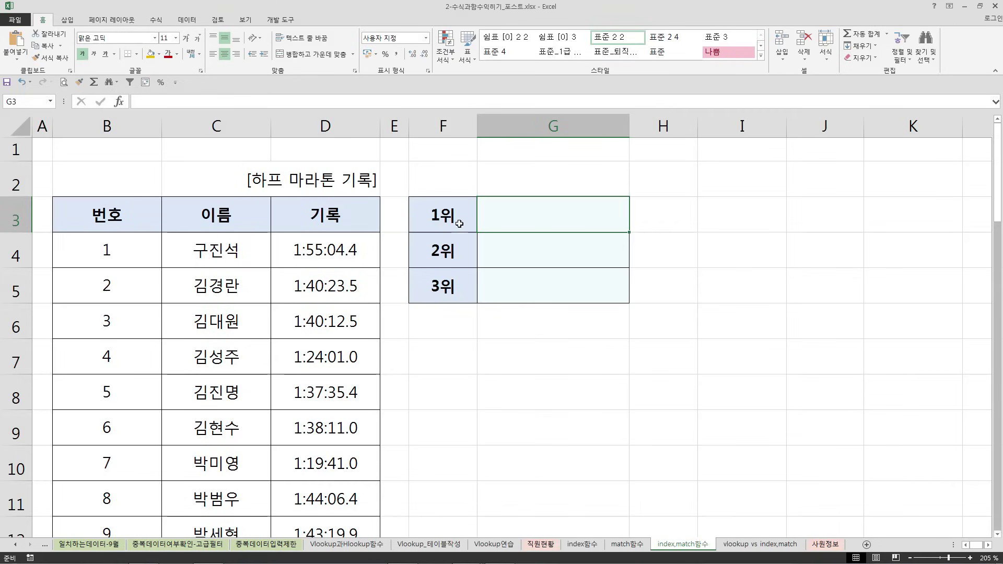
click(342, 258)
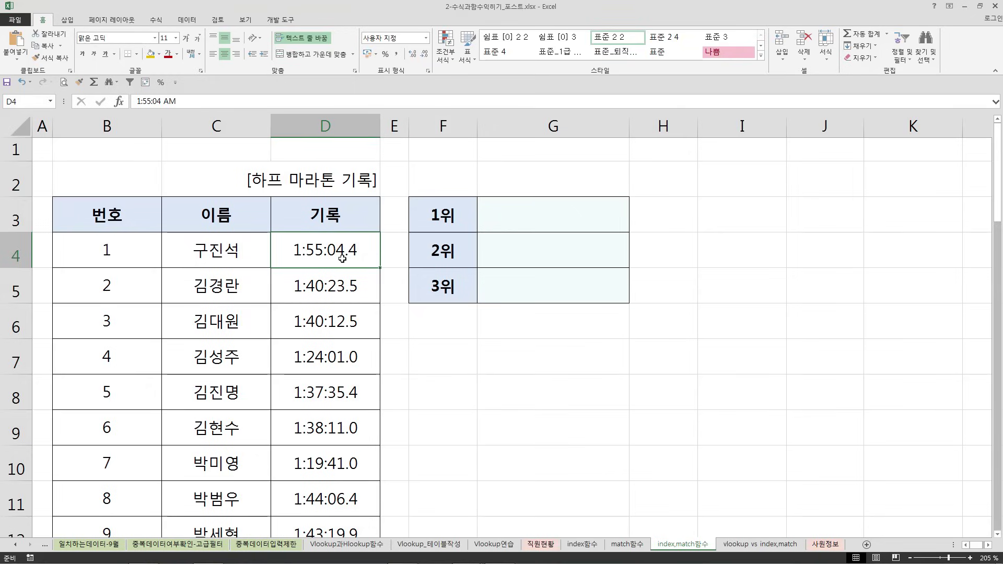
- Start a SMALL formula in the 1위 cell G3 and open its function arguments to view the Array and K fields
click(524, 221)
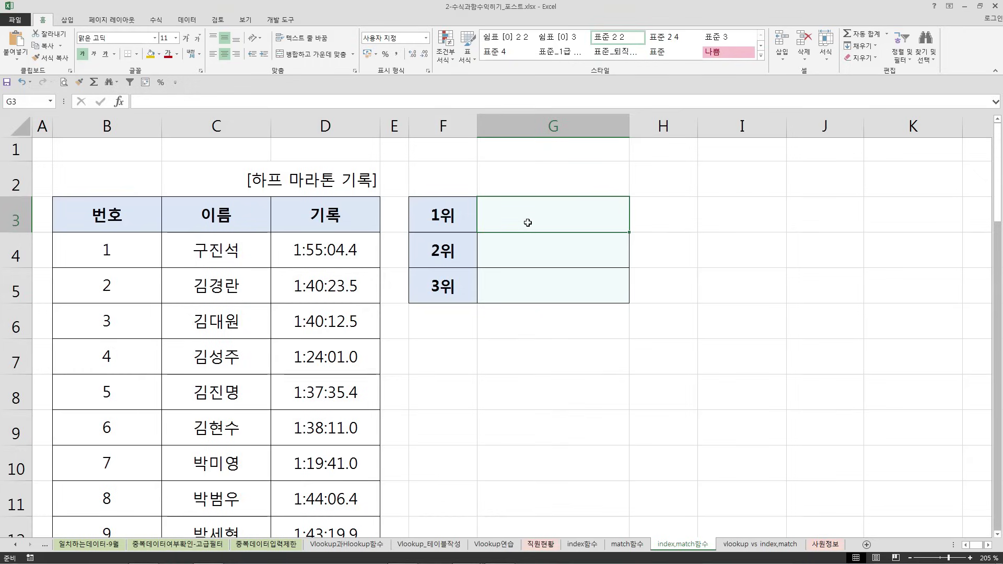
text(=)
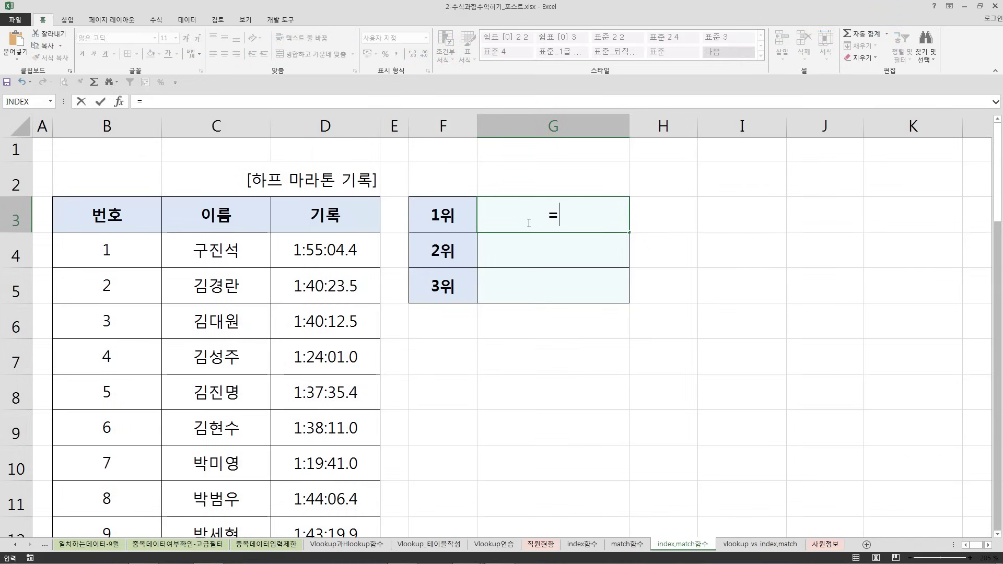
text(small())
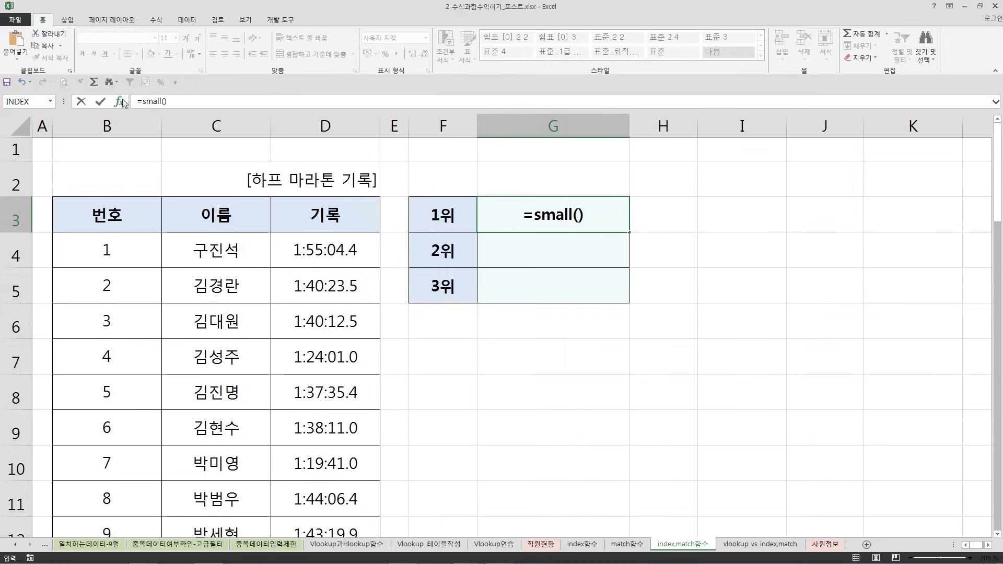
key(ctrl+a)
drag(626, 236, 503, 282)
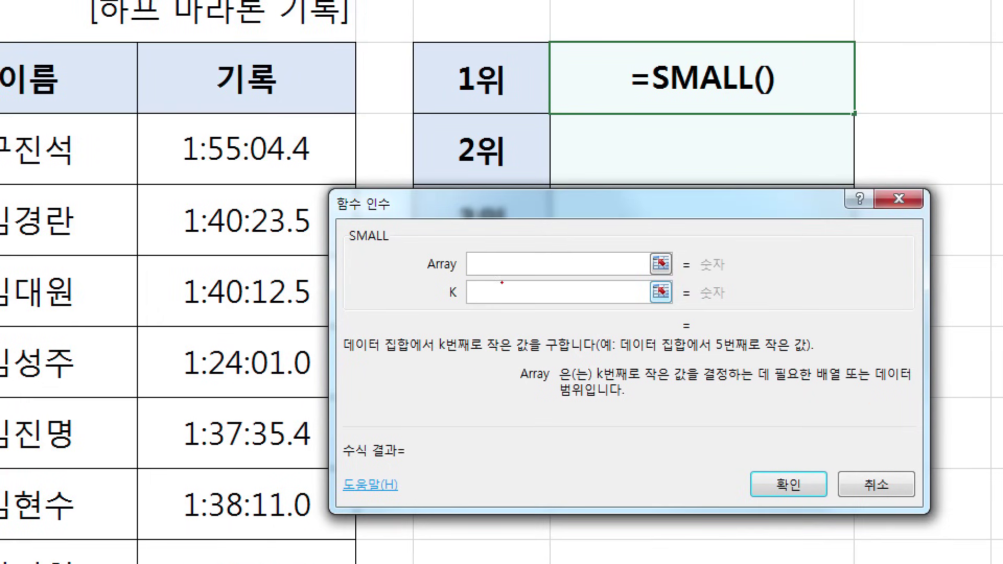
drag(651, 391, 895, 404)
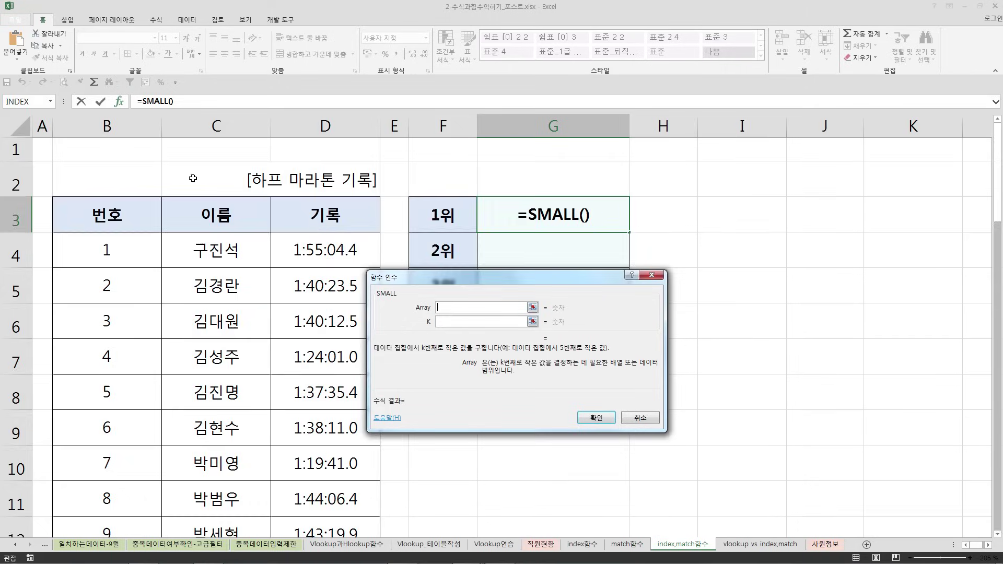
- Set the Array argument of the SMALL formula to the record times D4:D45
click(247, 116)
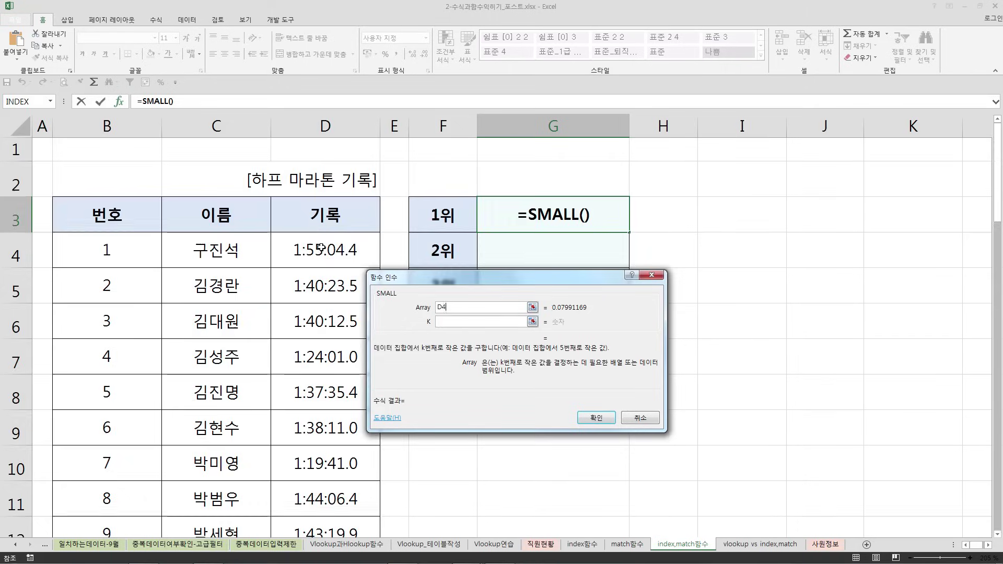
key(ctrl+shift+Down)
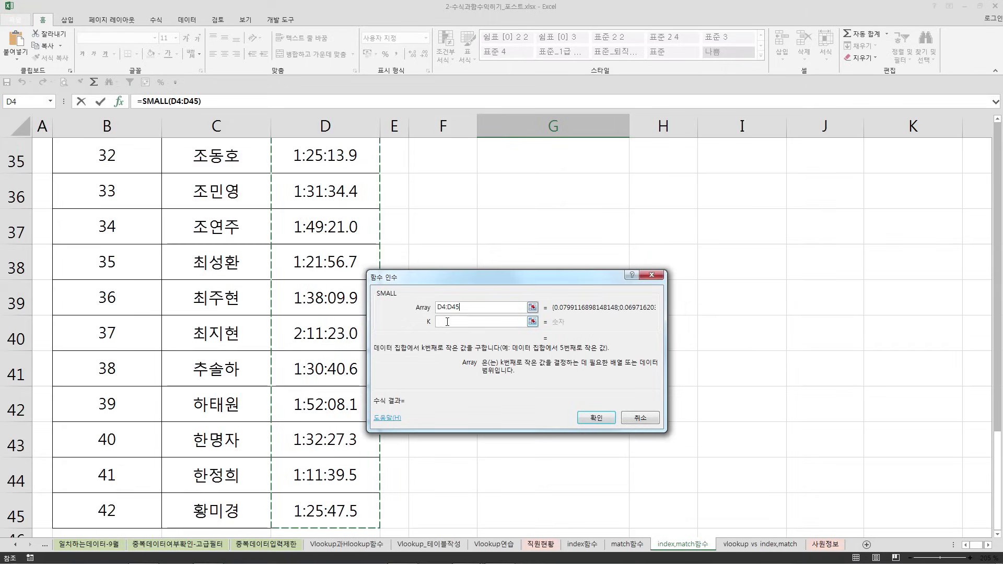
scroll(468, 342, up, 5)
scroll(833, 329, up, 4)
key(Escape)
scroll(639, 130, up, 2)
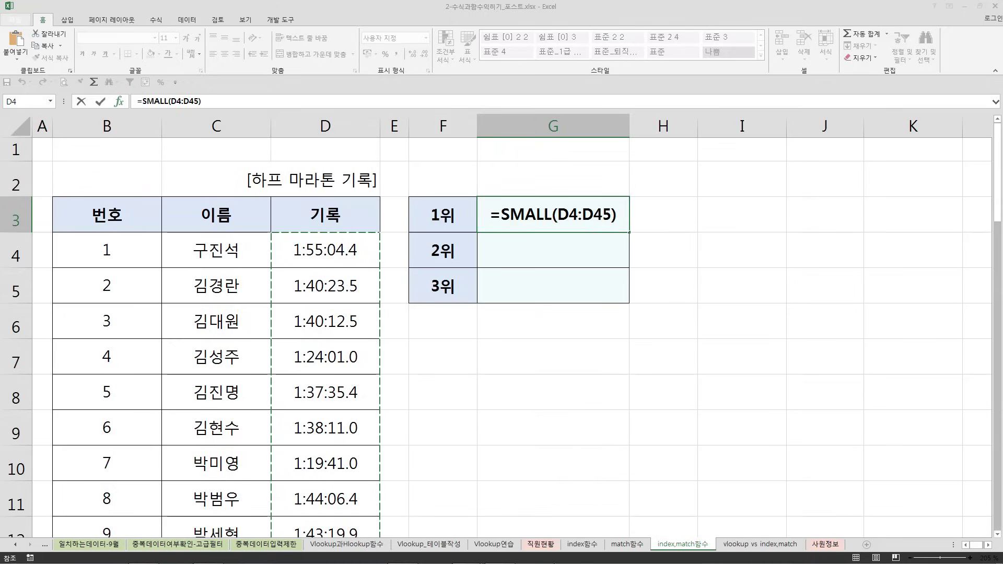
- Make the SMALL array absolute as $D$4:$D$45, set K to the rank cell F3, and complete the formula in G3
click(590, 217)
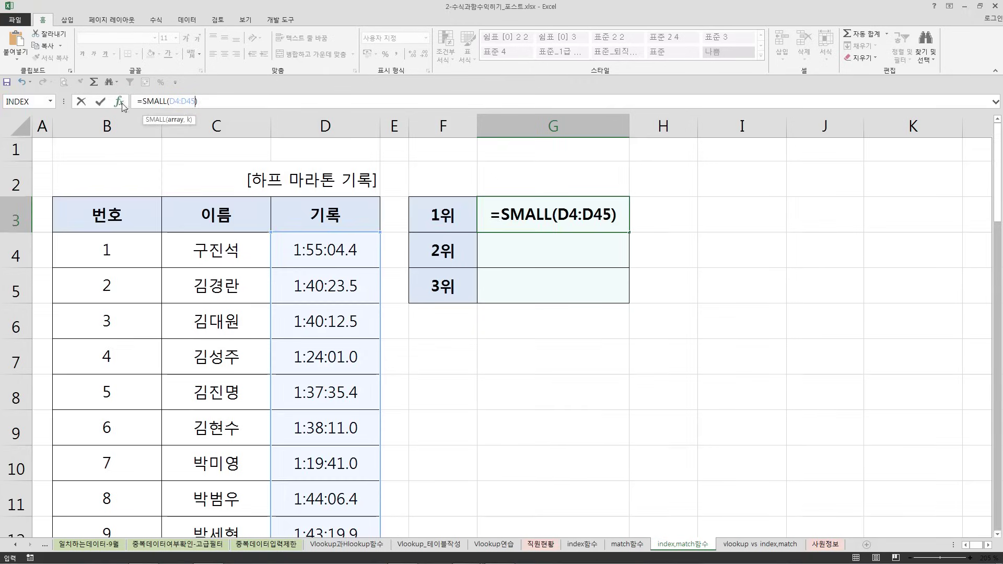
key(ctrl+a)
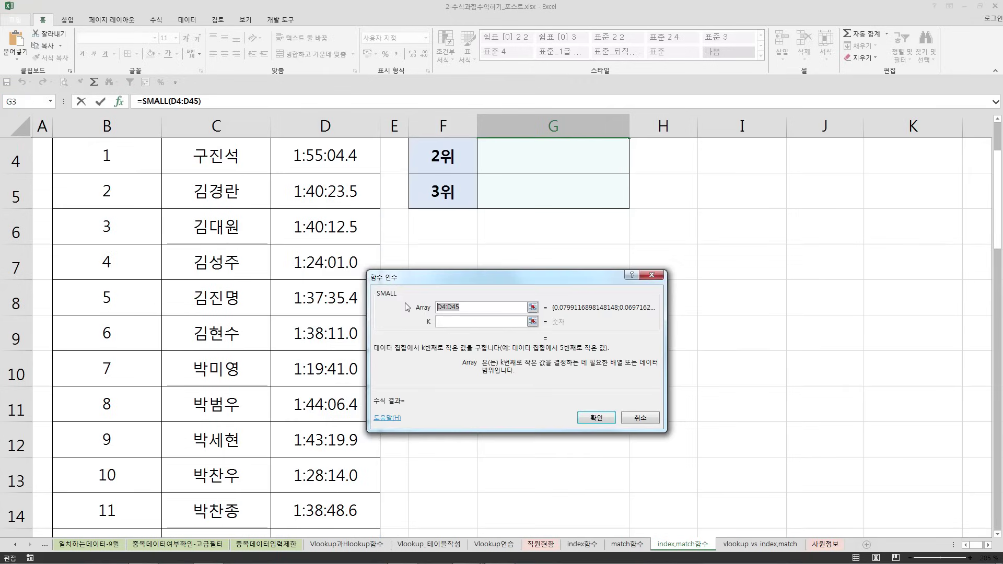
key(F4)
click(449, 323)
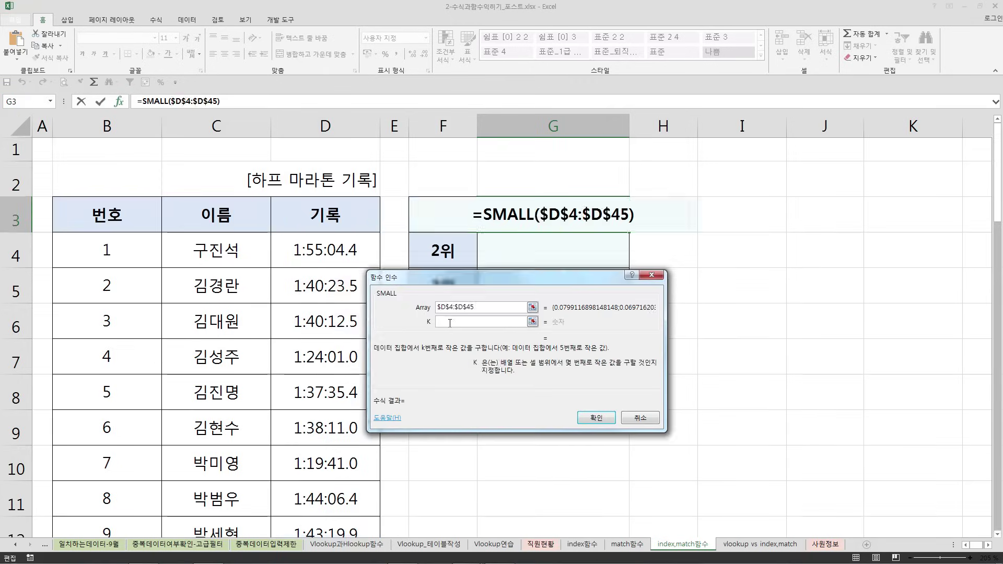
click(431, 217)
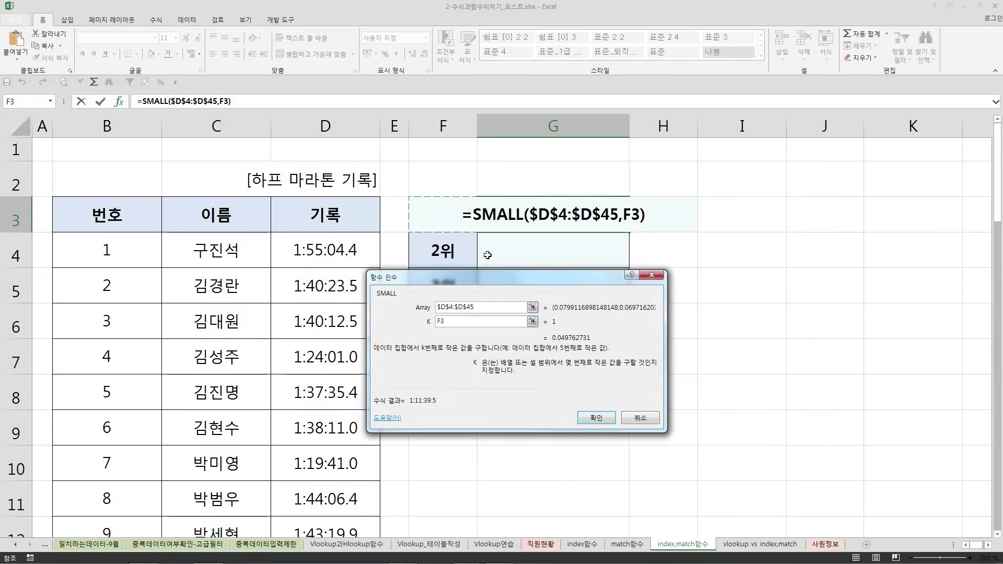
click(597, 418)
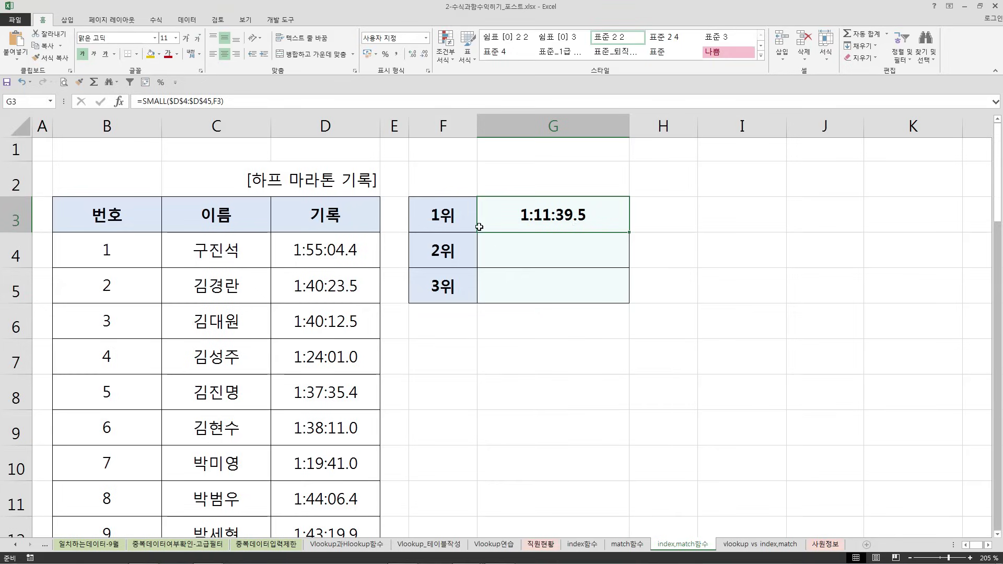
- Examine the underlying value of the 1위 cell F3 and its custom number format in the cell format settings
click(439, 215)
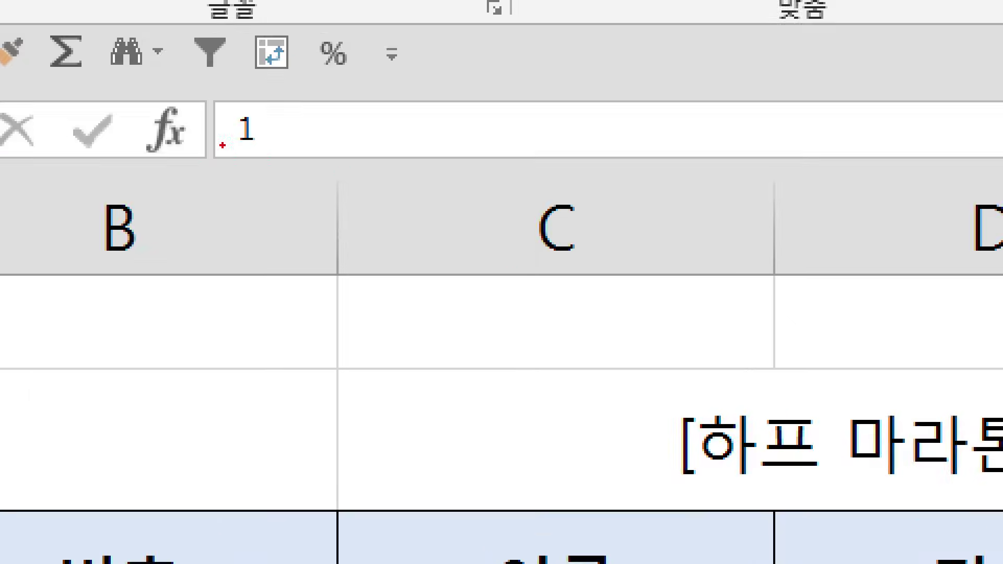
drag(198, 160, 279, 160)
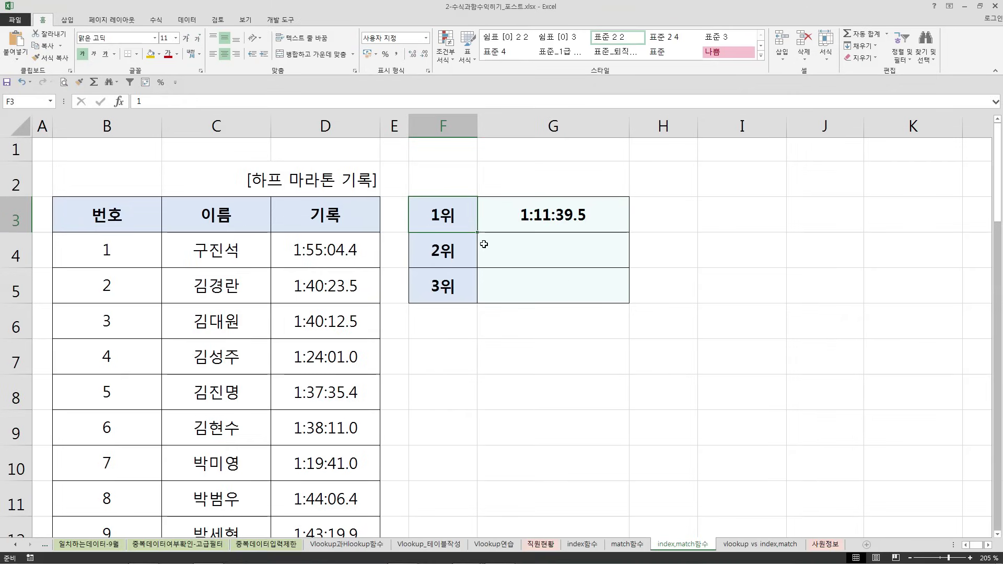
right_click(455, 215)
key(Escape)
key(ctrl+1)
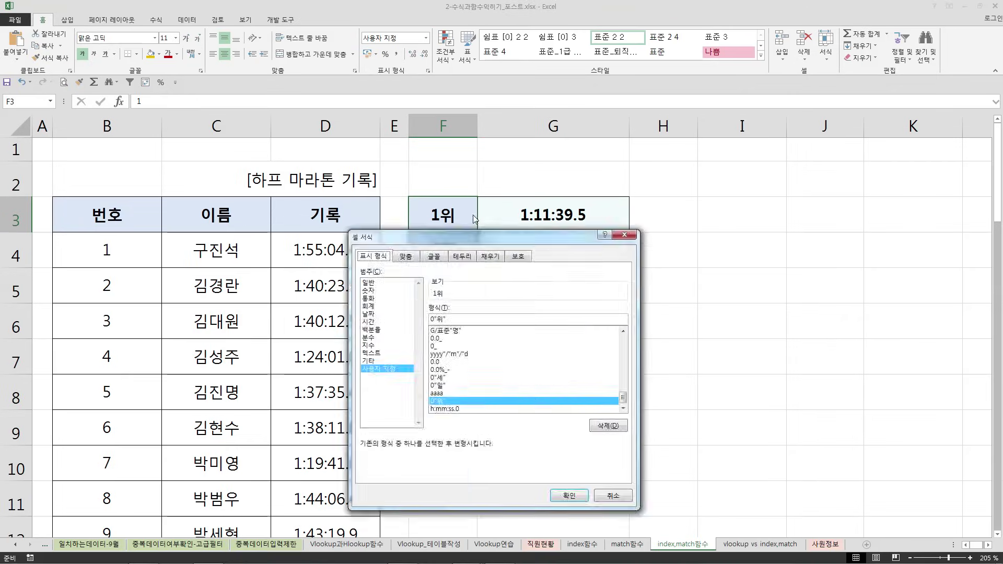
drag(582, 231, 717, 237)
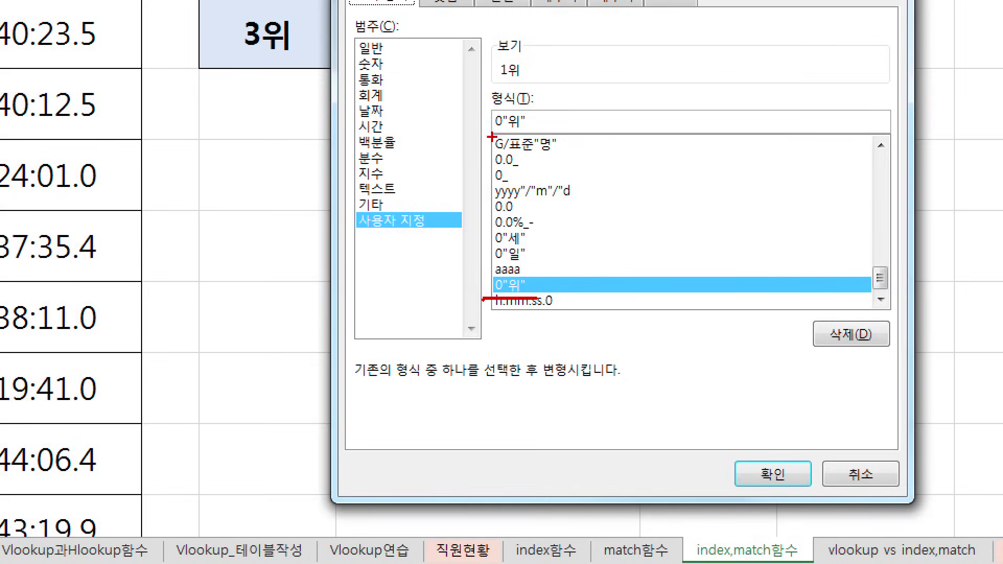
drag(492, 137, 559, 103)
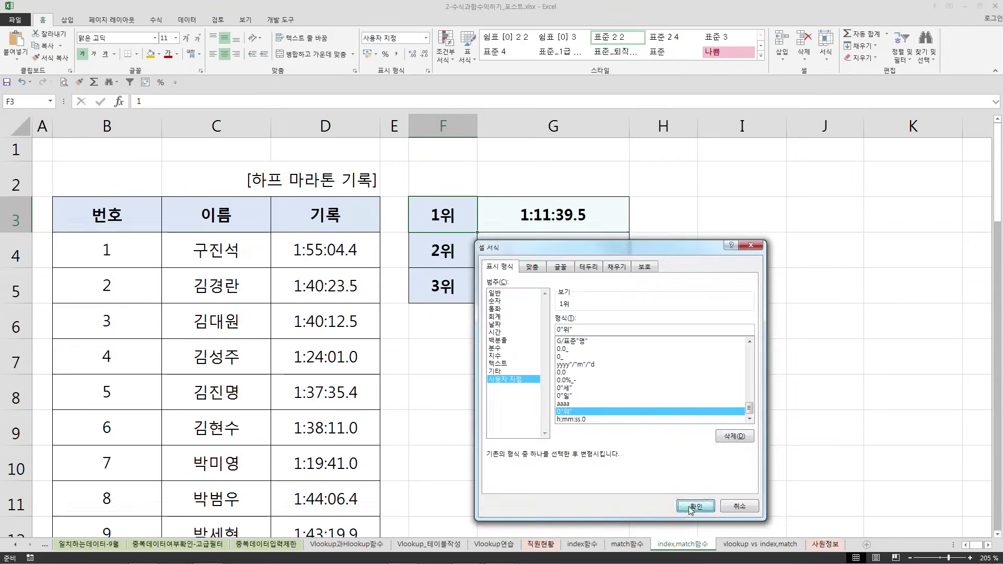
click(773, 474)
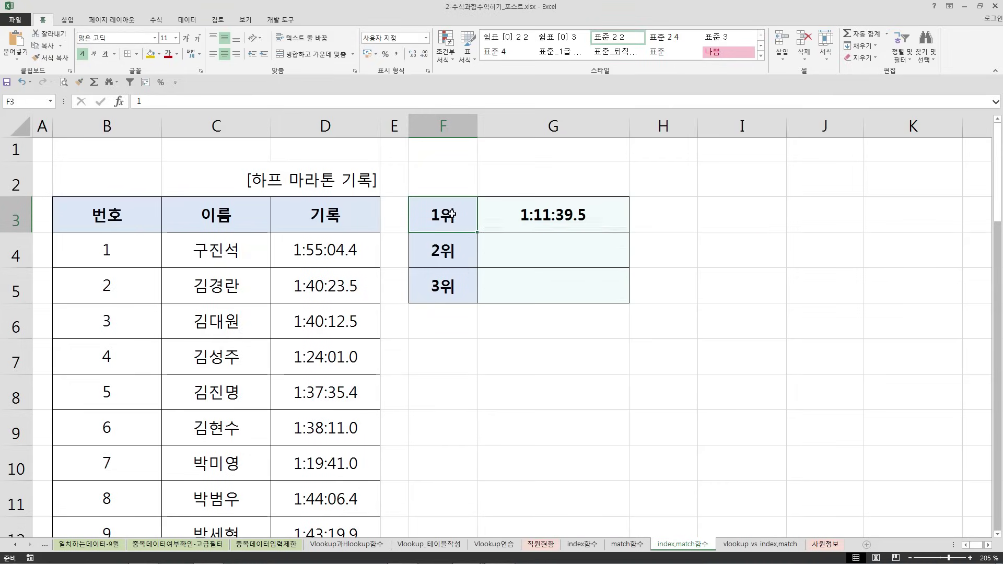
- Check the rank and record cells referenced by SMALL, and fill the G3 formula down through G5
click(441, 293)
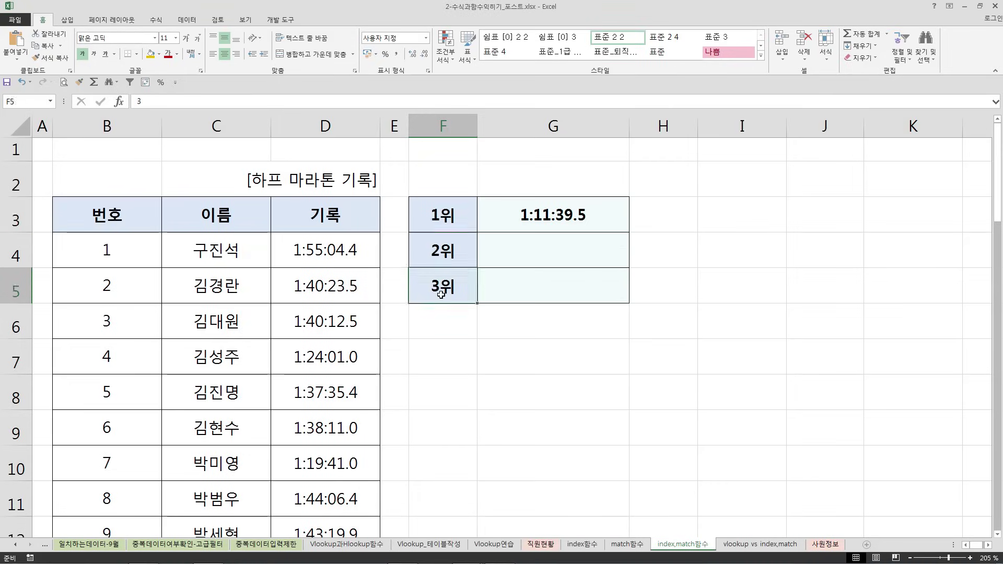
click(331, 251)
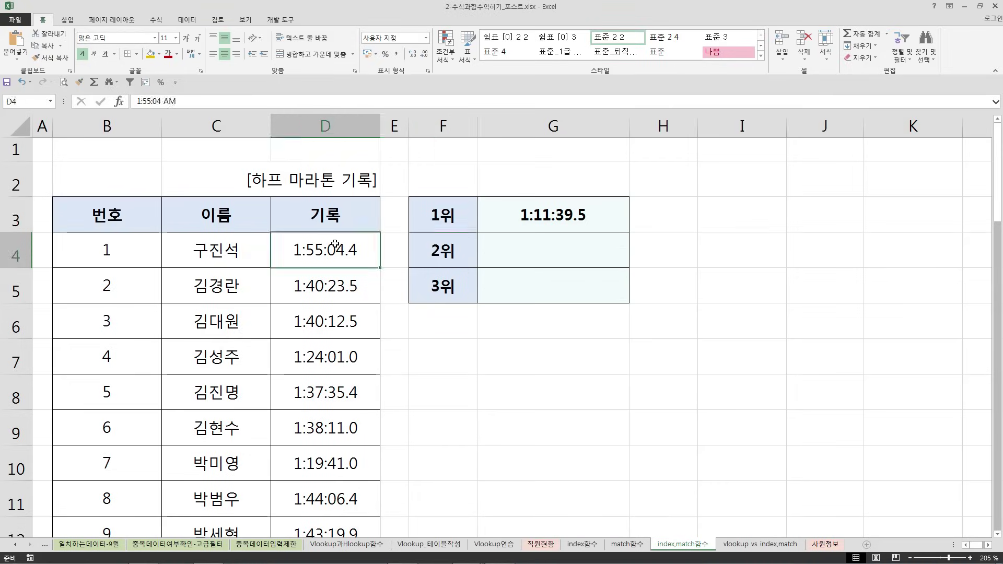
click(441, 213)
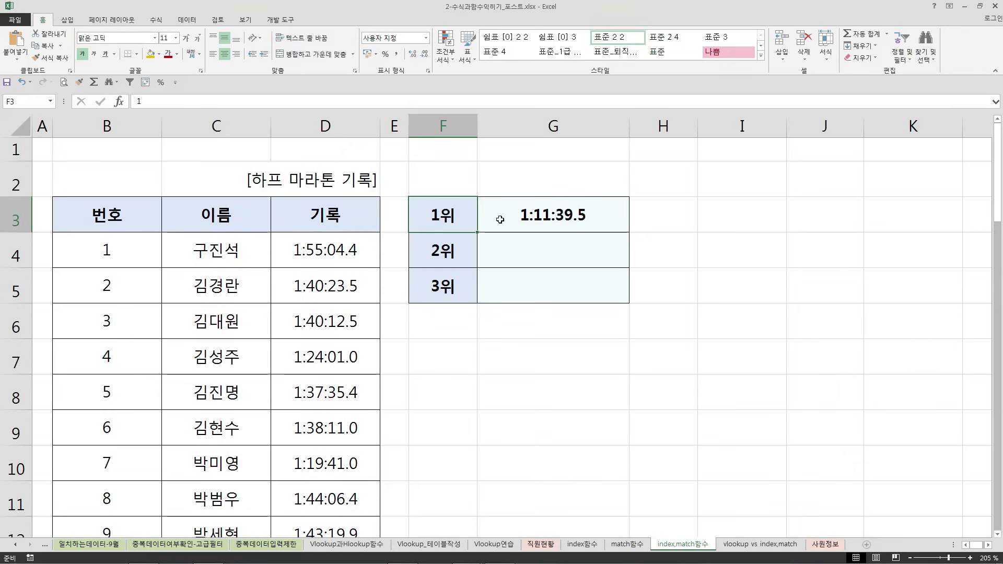
click(615, 222)
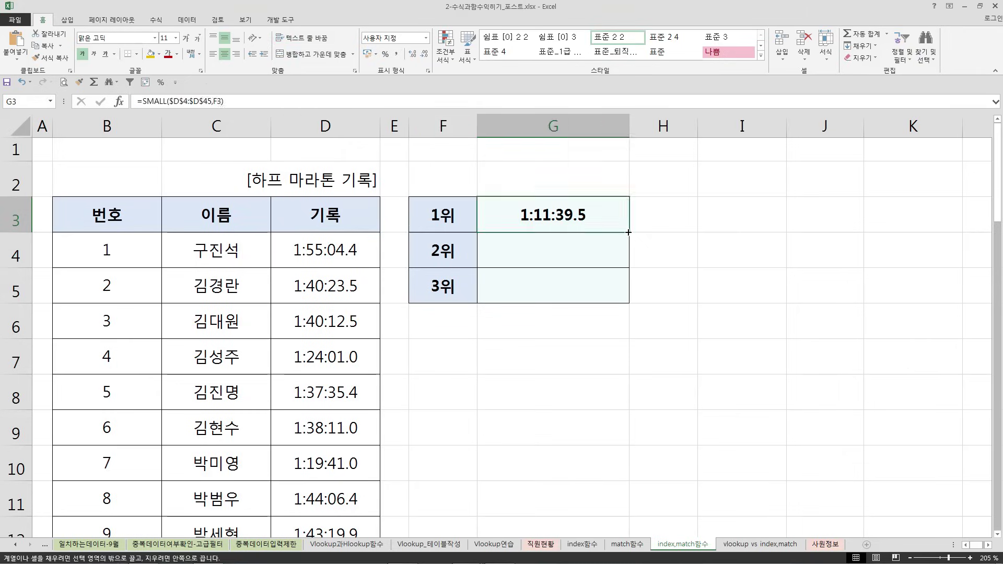
double_click(630, 234)
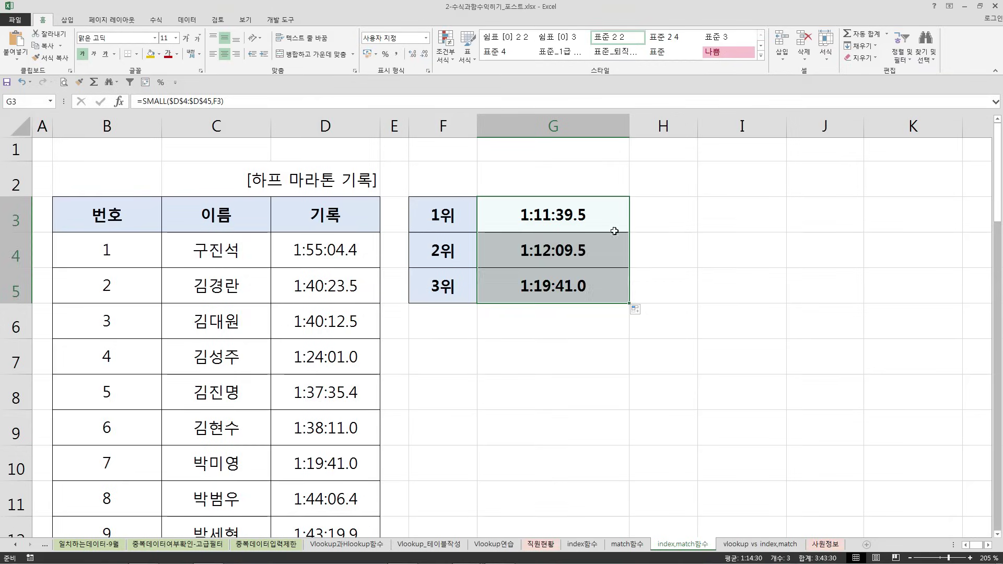
- Clear the SMALL formulas from the 1위 to 3위 cells G3:G5
click(578, 210)
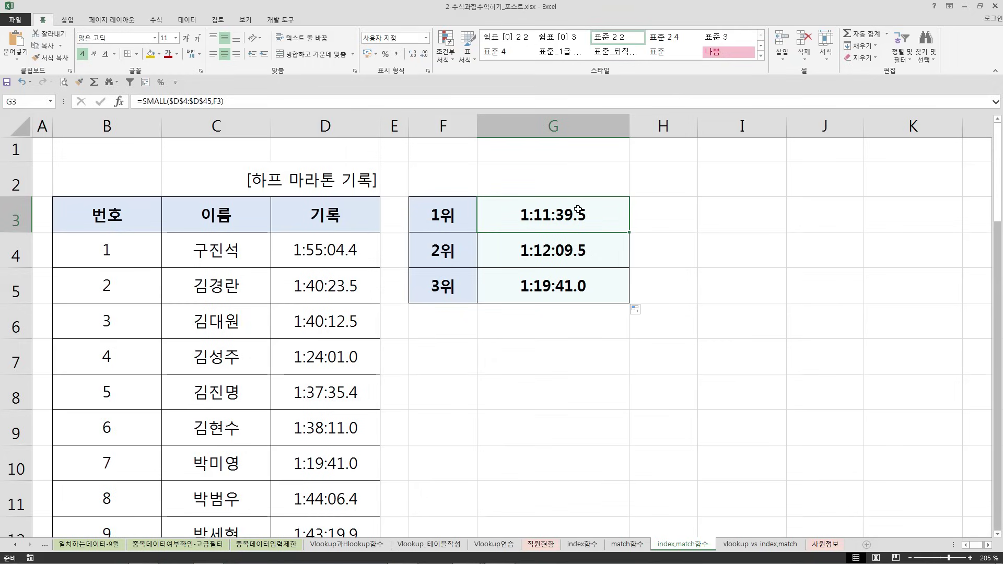
drag(572, 210, 580, 293)
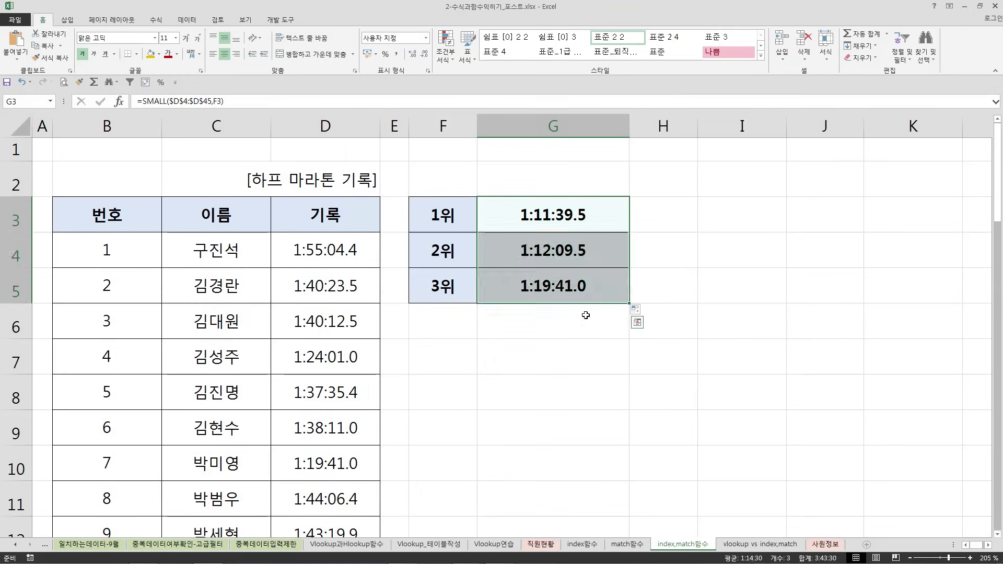
key(Delete)
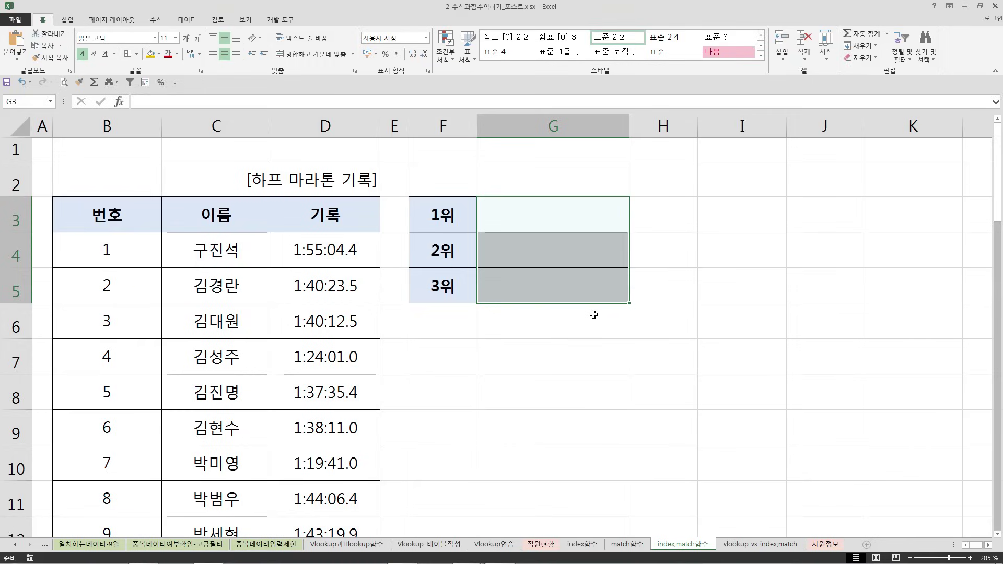
- Start an INDEX formula in the 1위 cell G3 and open its function arguments with the array,row_num,column_num form
click(560, 205)
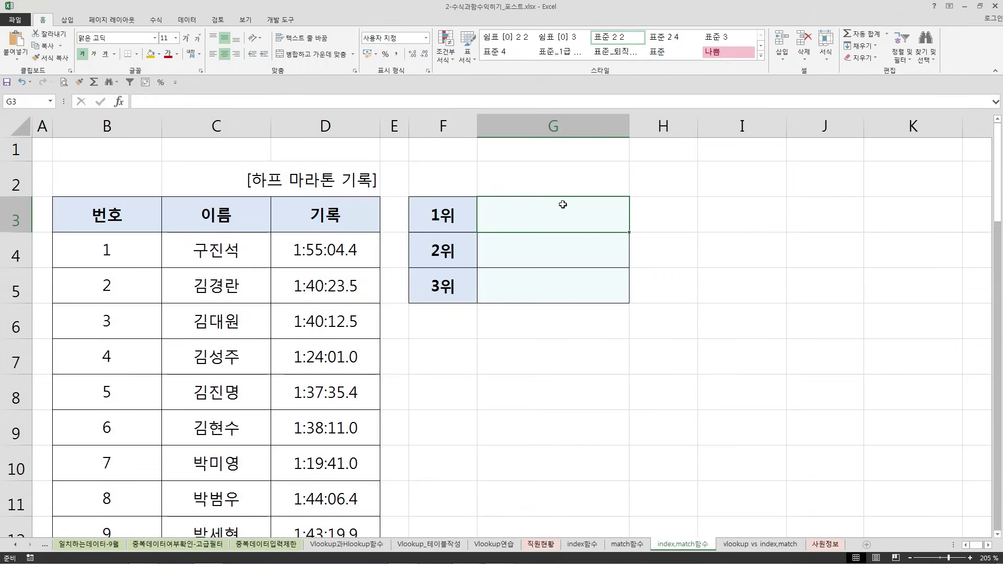
text(=ind)
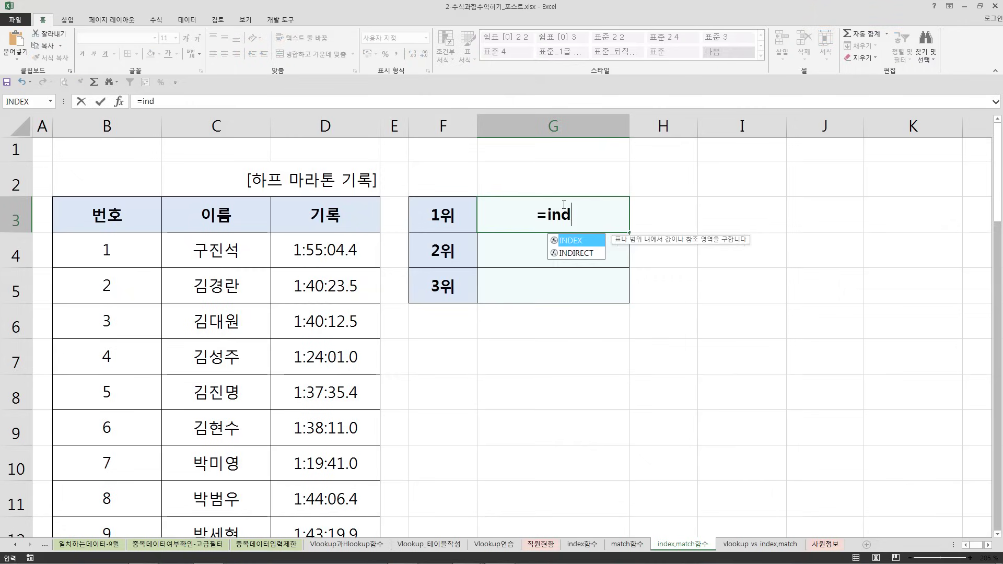
text(ex())
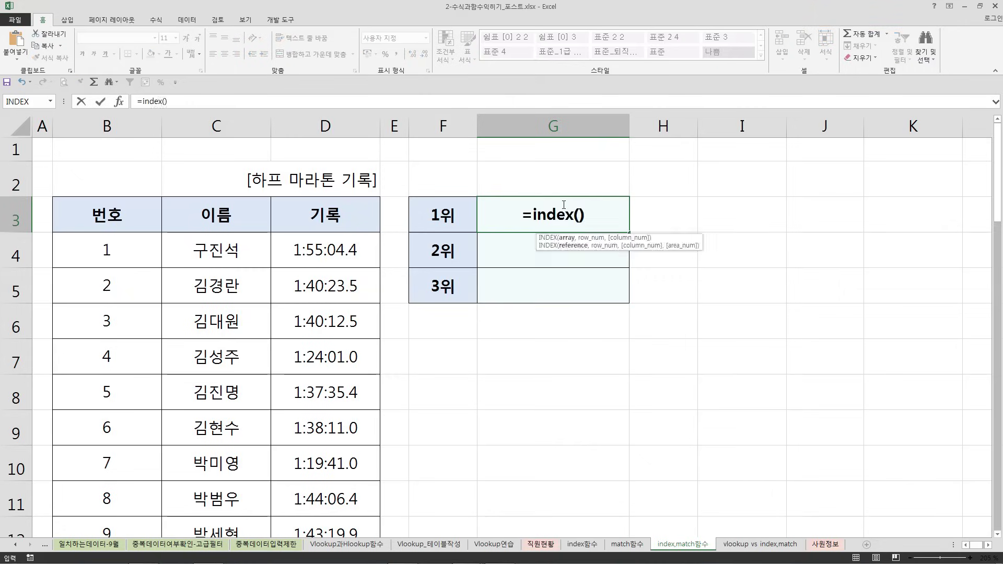
key(ctrl+a)
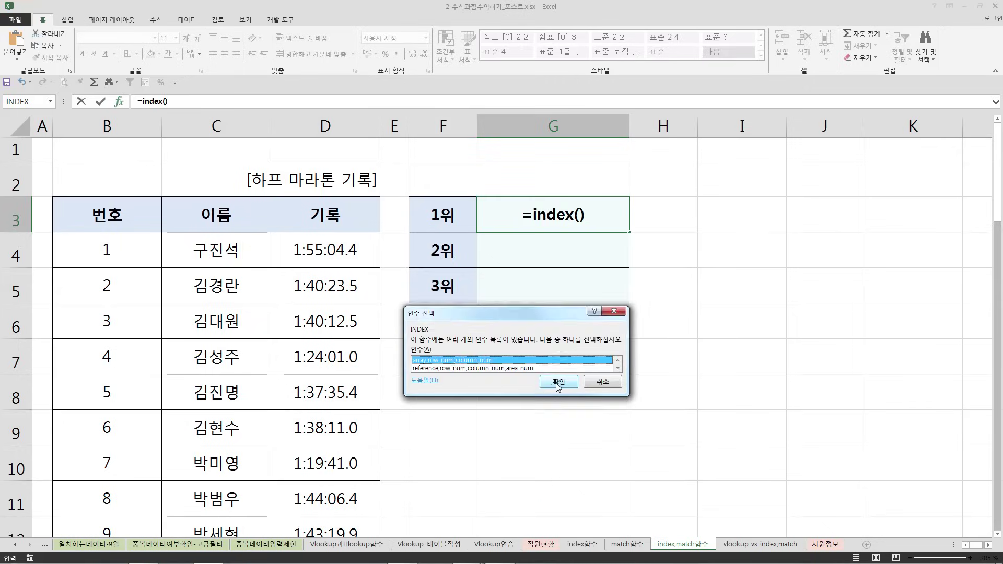
click(549, 382)
drag(501, 291, 517, 286)
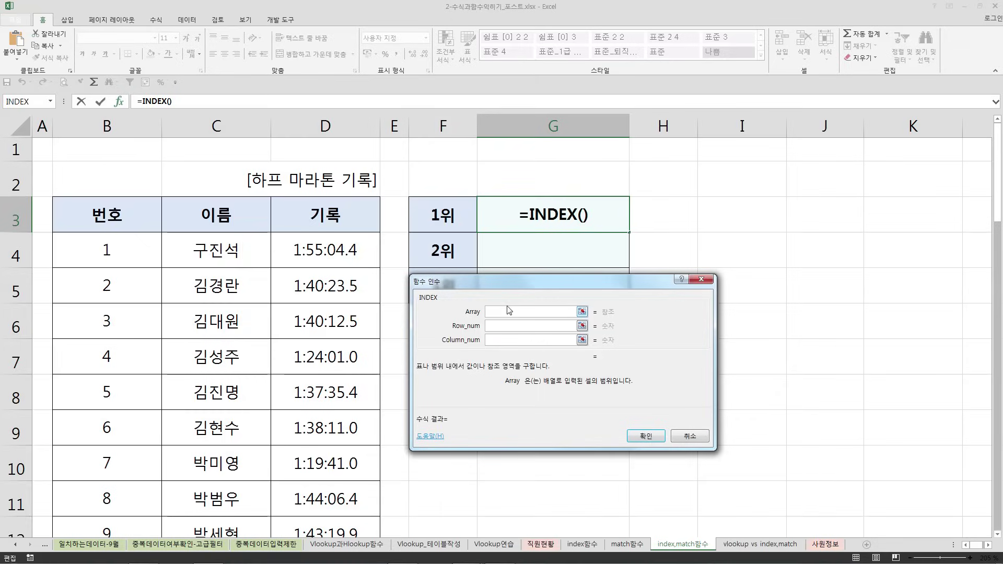
- Set the INDEX Array argument to the name column as the absolute range $C$4:$C$45
click(226, 250)
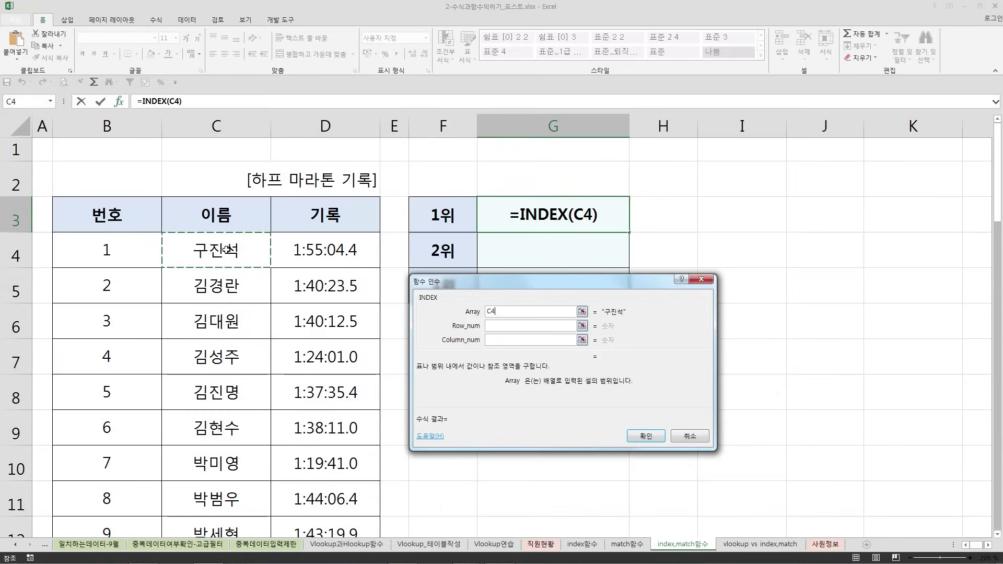
key(ctrl+shift+Down)
scroll(246, 256, up, 11)
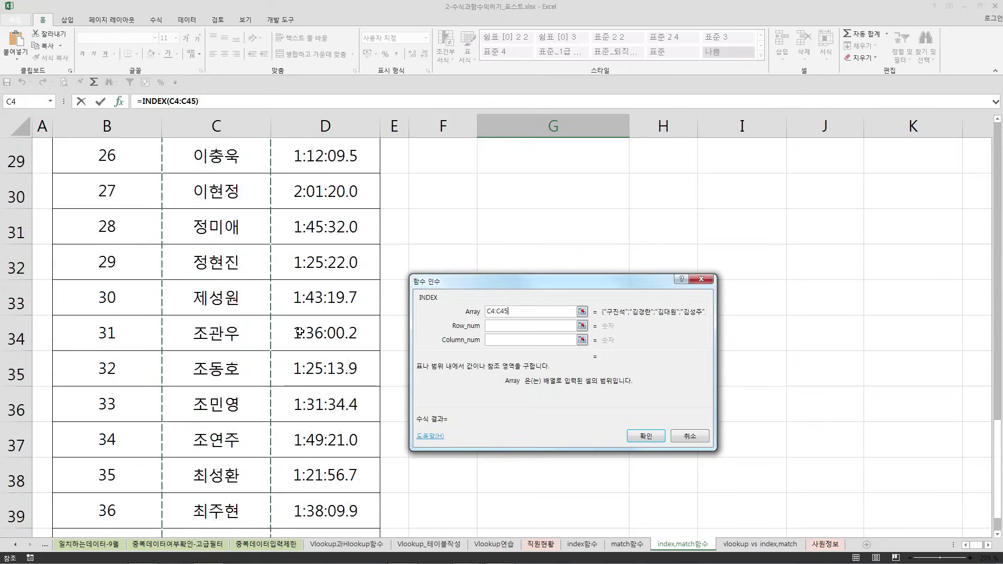
key(F4)
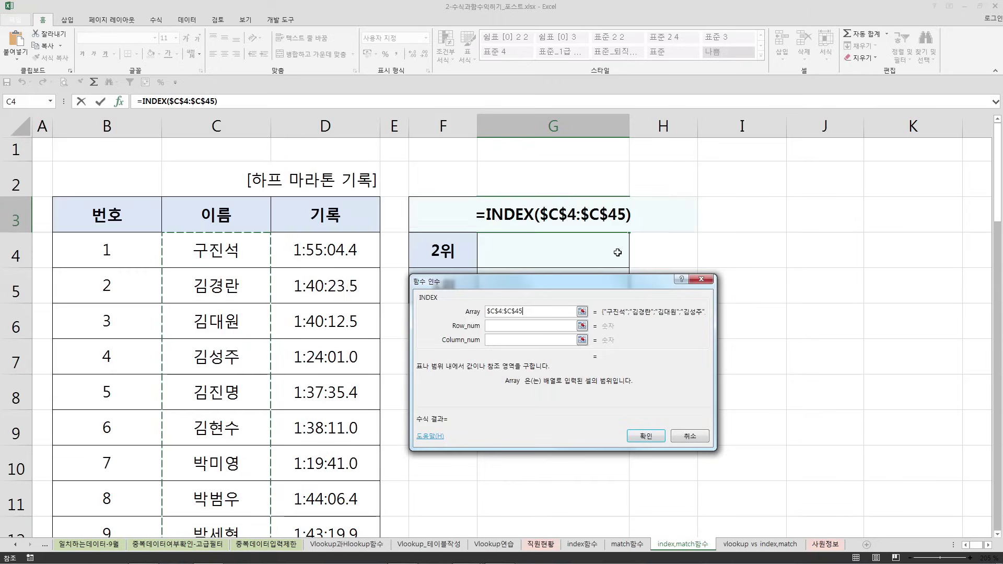
drag(448, 278, 546, 280)
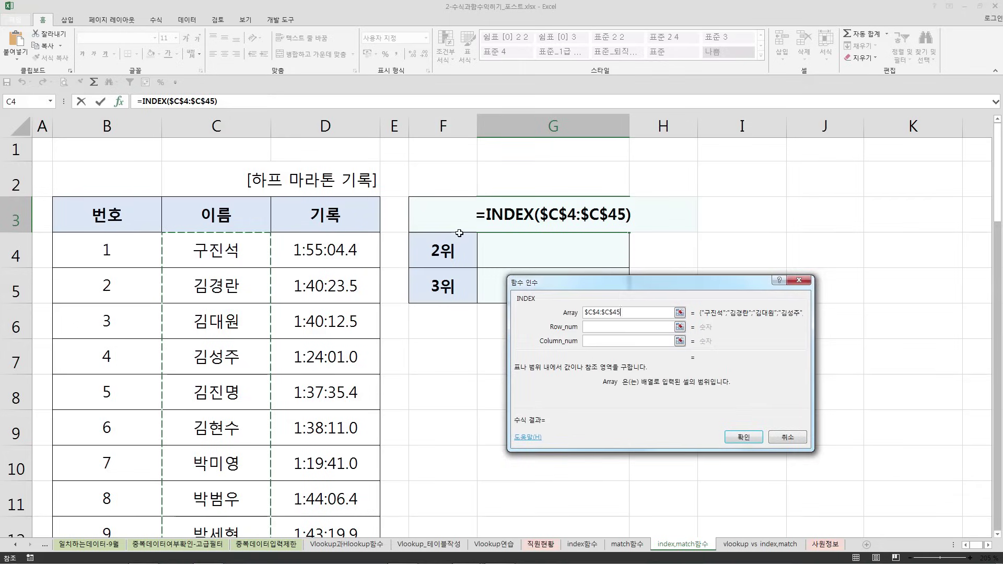
drag(613, 297, 509, 298)
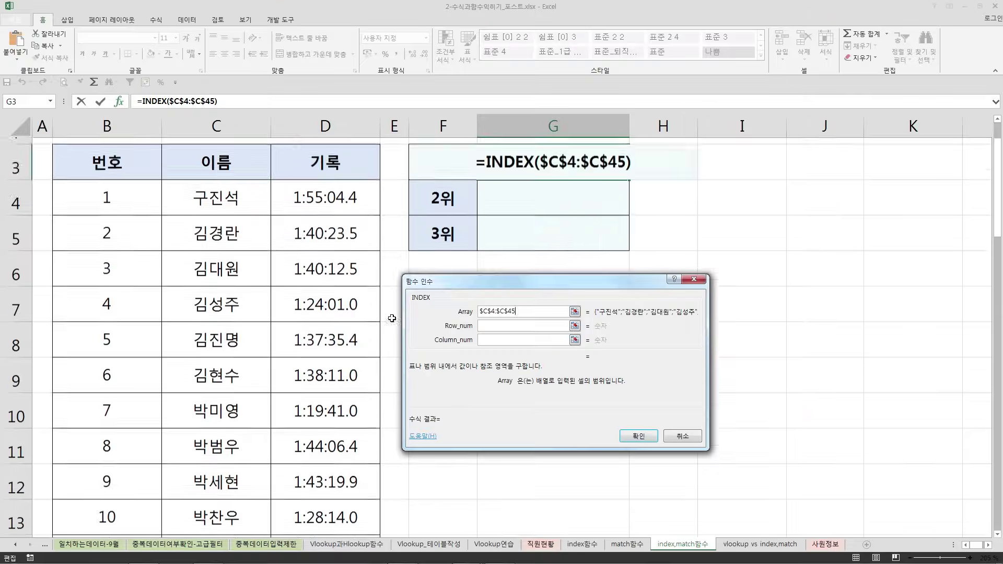
- Nest a MATCH function in the INDEX Row_num argument and open the function arguments of MATCH
scroll(252, 238, down, 1)
scroll(253, 237, up, 2)
scroll(253, 237, up, 1)
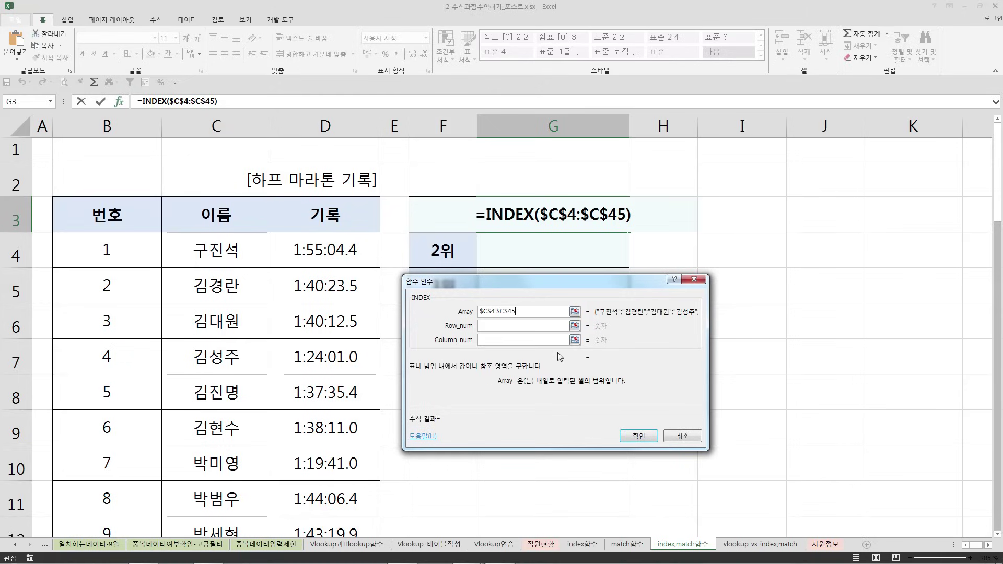
click(494, 326)
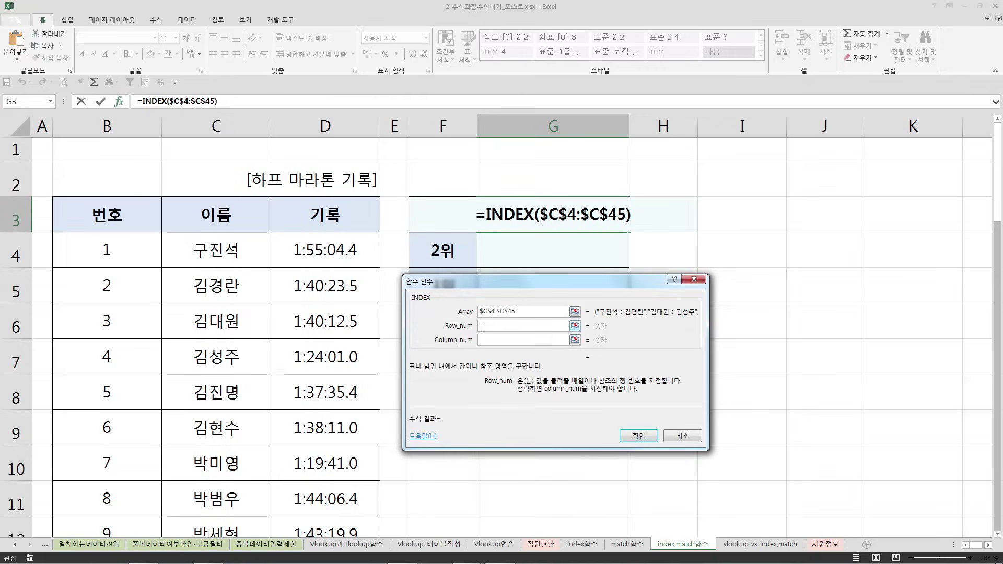
text(match)
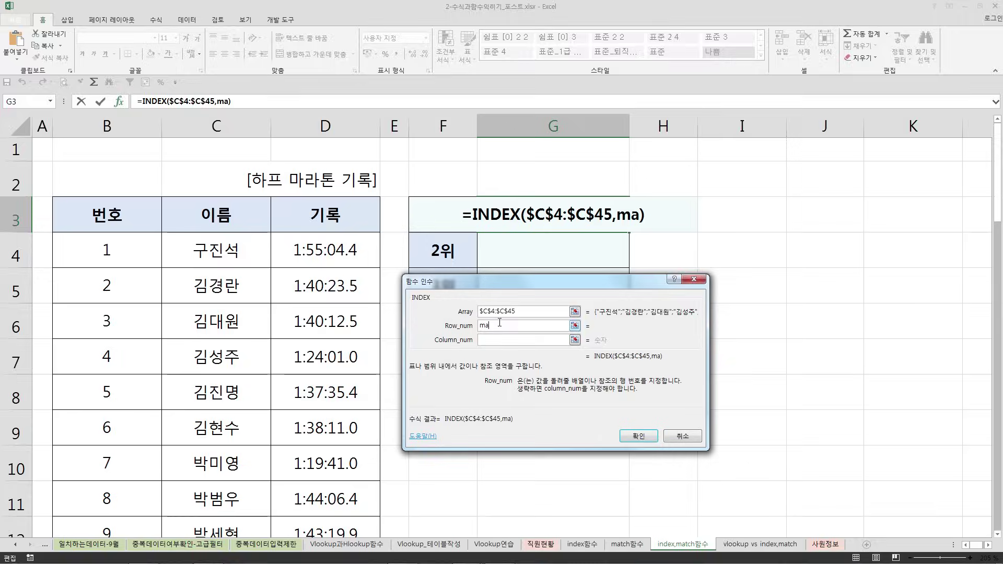
text(())
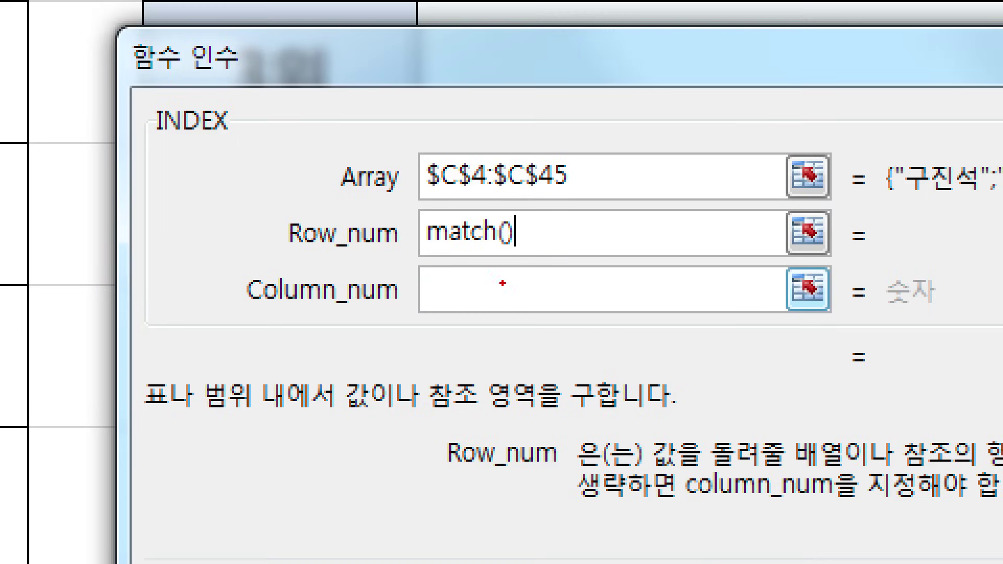
drag(381, 272, 575, 279)
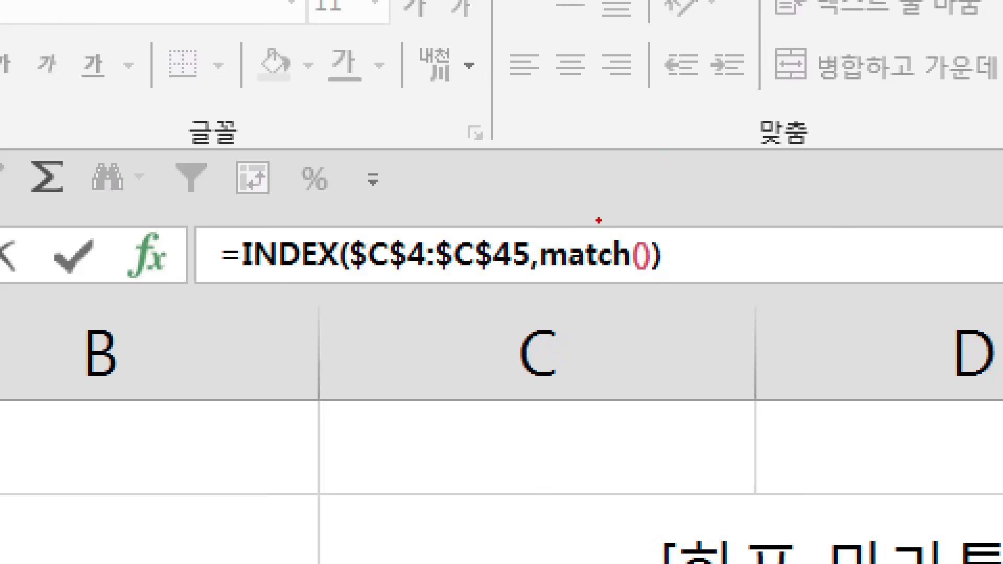
mouse_move(599, 220)
mouse_down()
mouse_move(638, 200)
mouse_move(664, 158)
mouse_up()
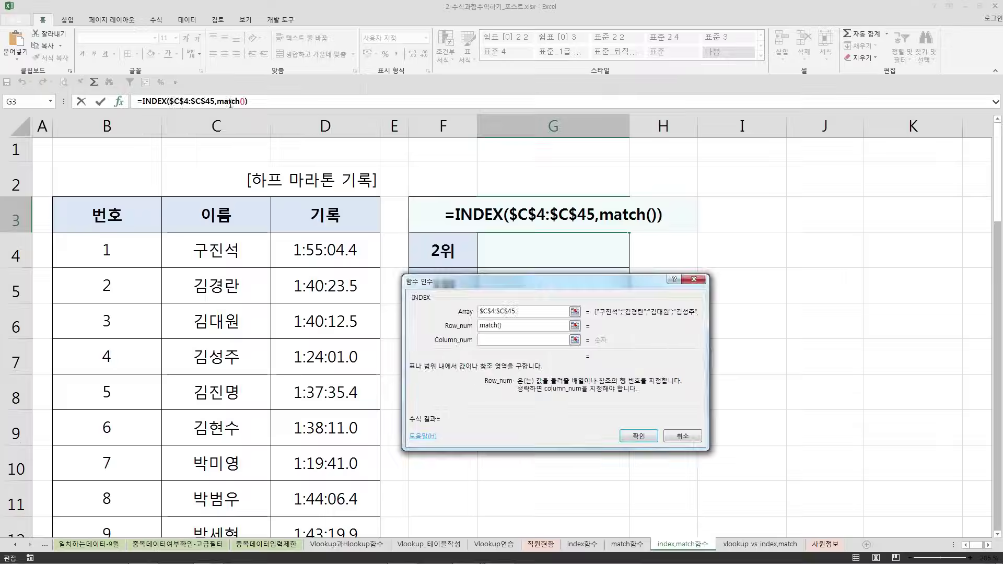
click(224, 101)
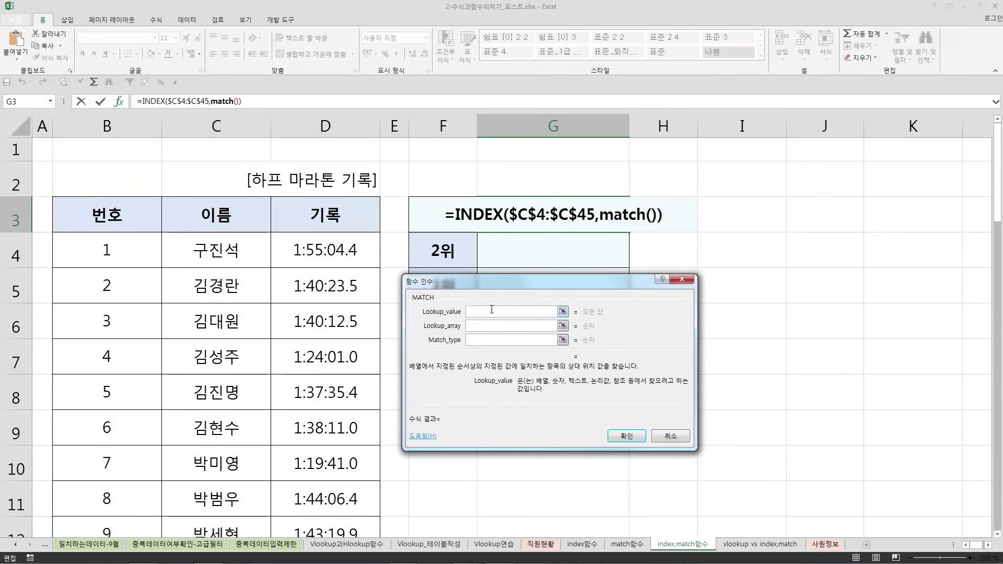
- Nest a SMALL function in the MATCH Lookup_value argument and open the function arguments of SMALL
text(small()
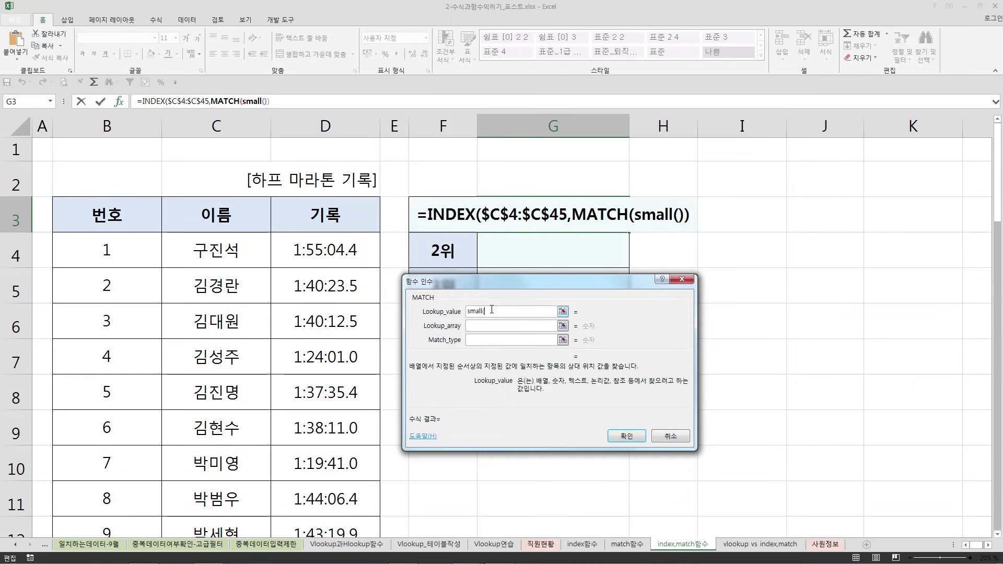
text())
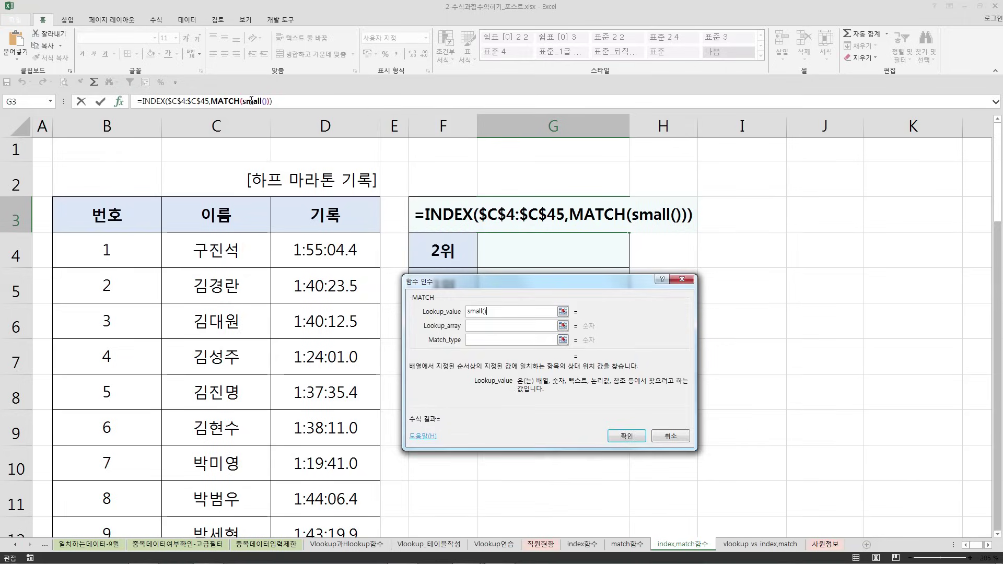
click(504, 203)
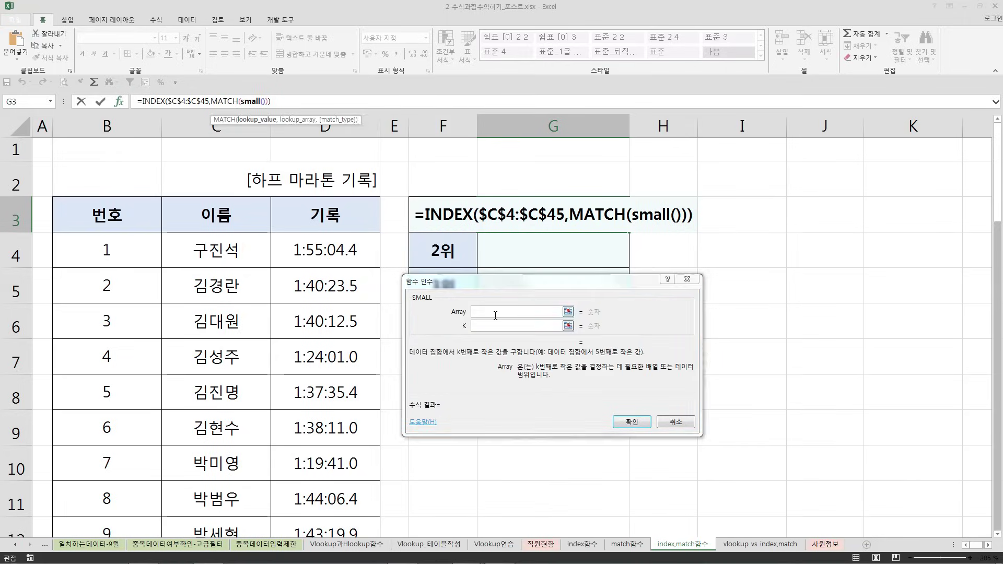
- Set the SMALL Array argument to the record column as the absolute range $D$4:$D$45 and K to the rank cell F3
click(349, 251)
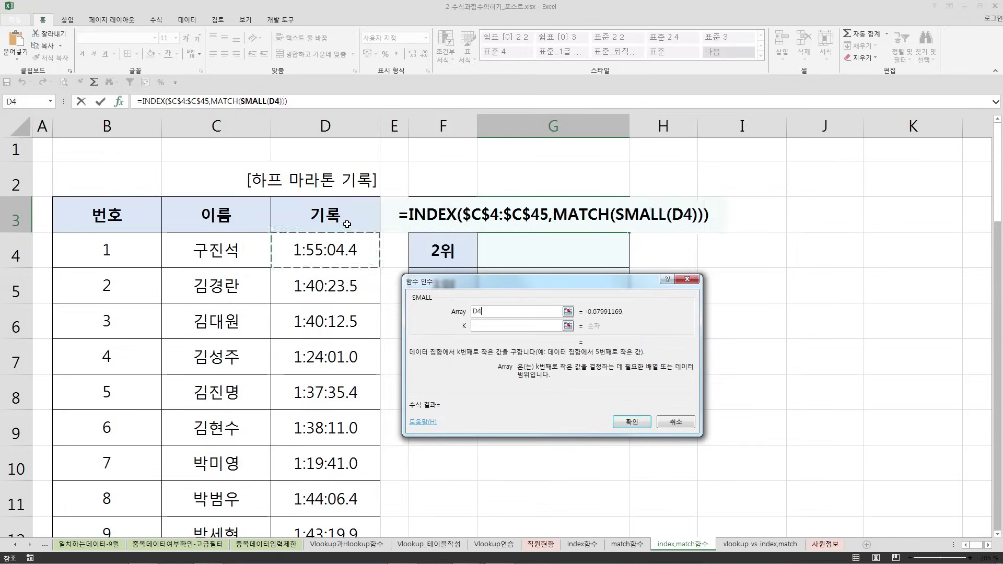
key(ctrl+shift+Down)
key(F4)
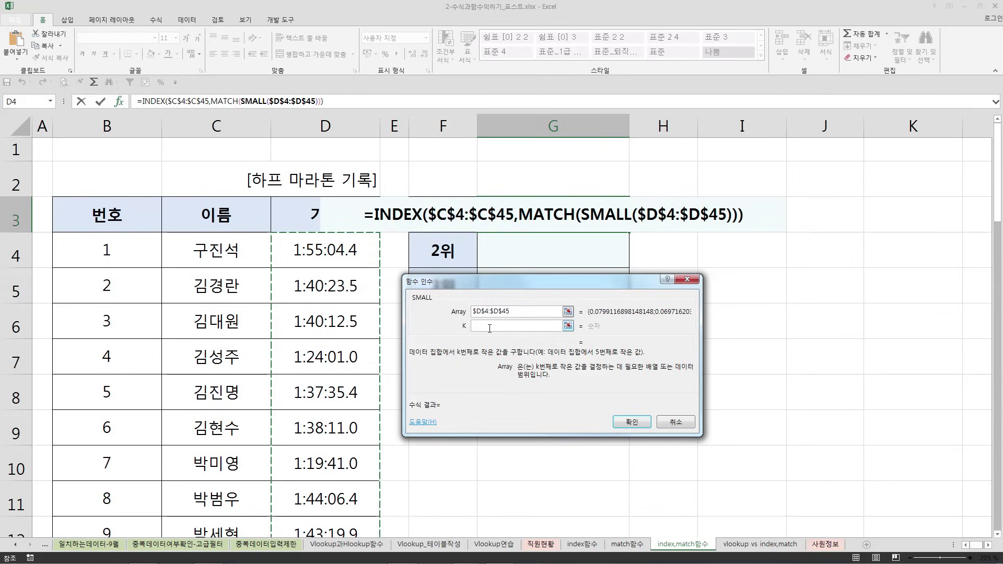
click(489, 327)
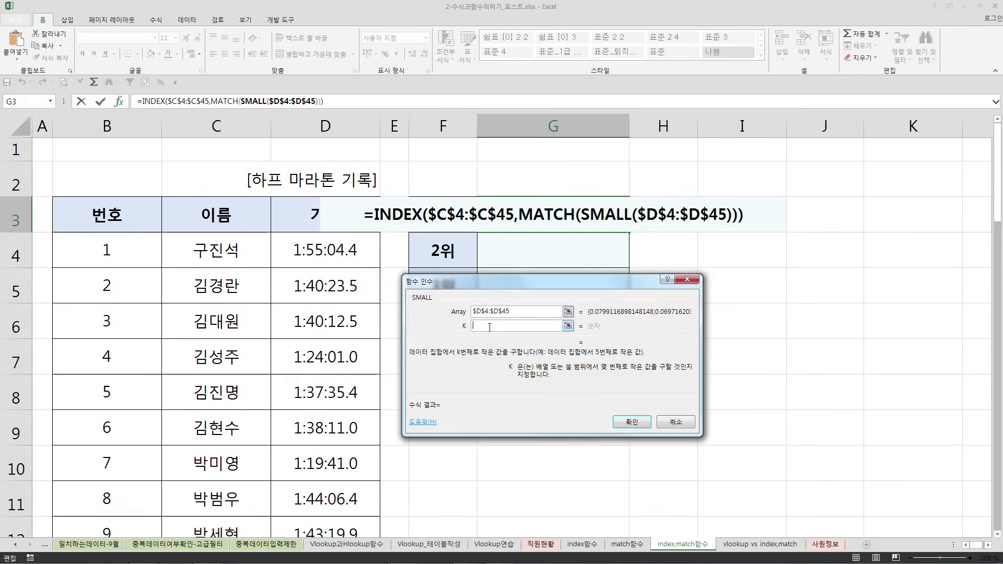
click(436, 209)
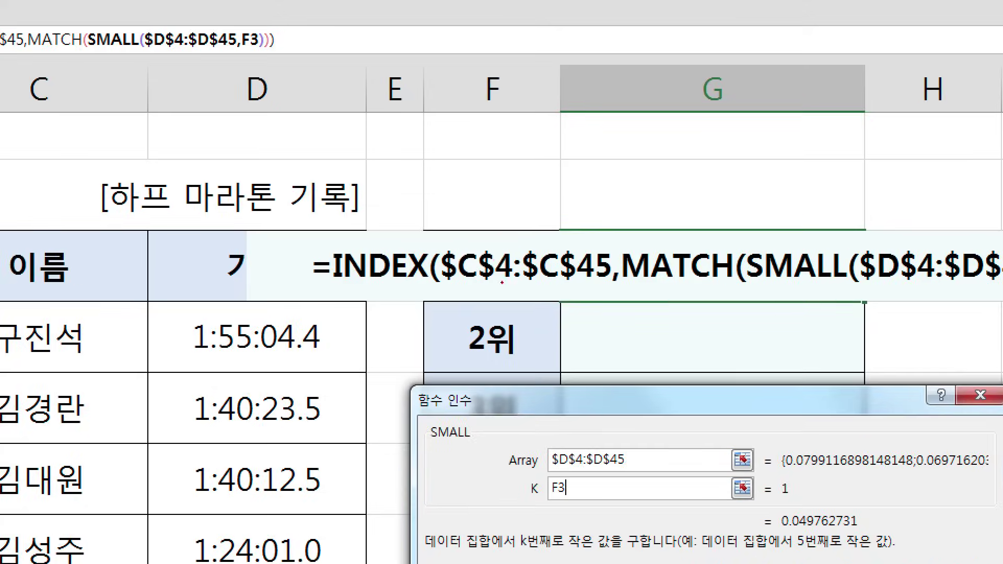
drag(436, 204, 460, 168)
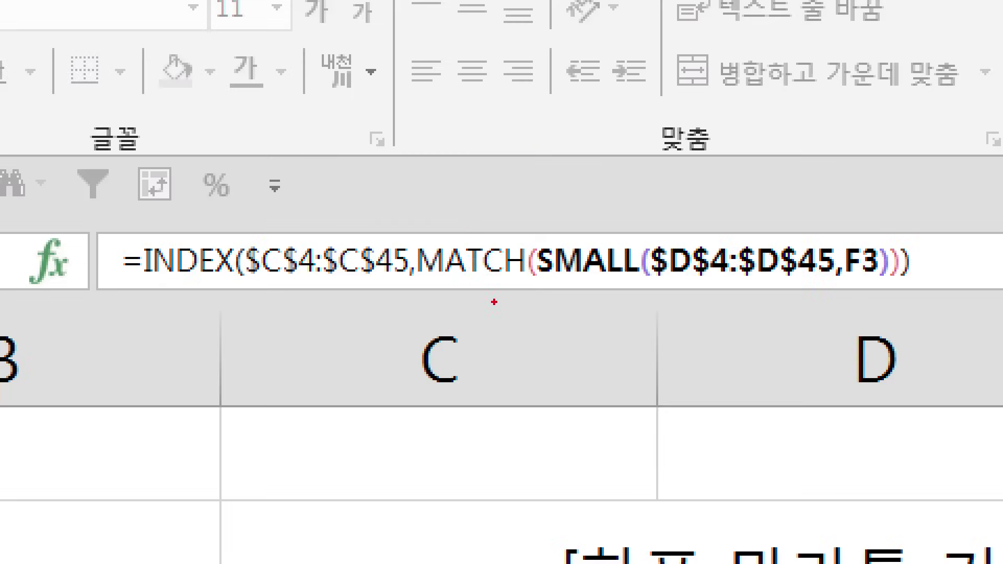
mouse_move(464, 231)
mouse_down()
mouse_move(482, 271)
mouse_move(532, 146)
mouse_up()
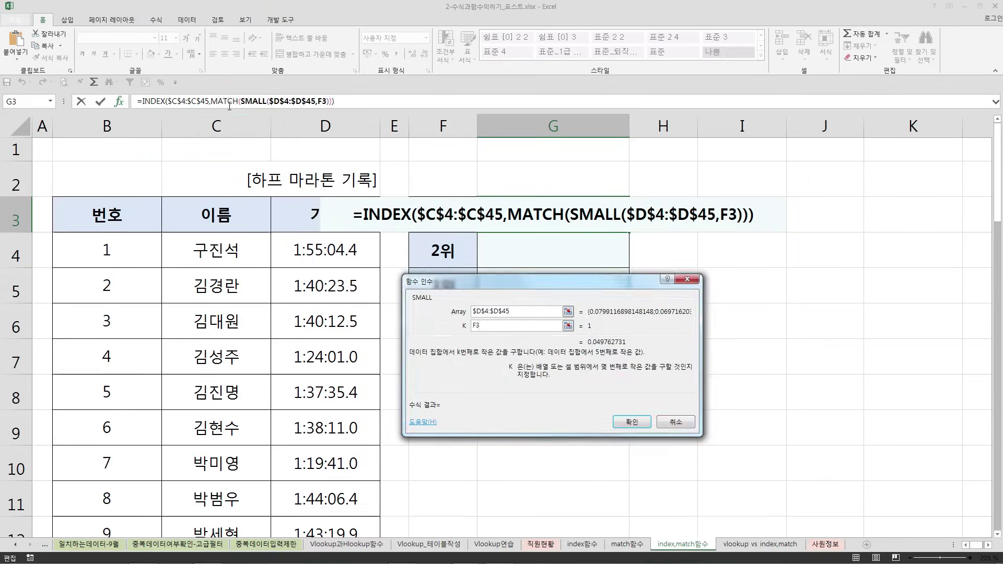
- Return to the MATCH arguments and set Lookup_array to the record column as the absolute range $D$4:$D$45
click(470, 260)
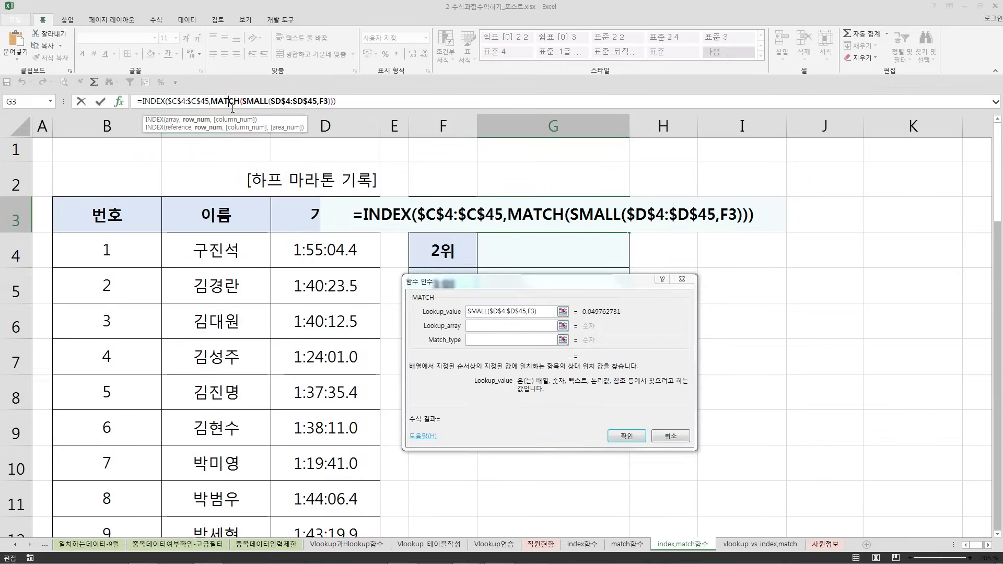
click(481, 326)
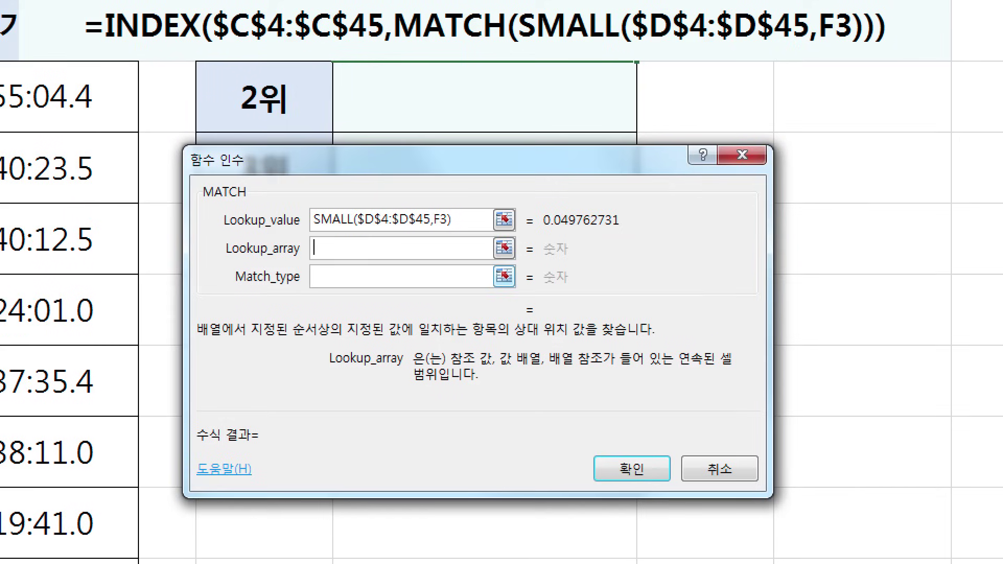
drag(526, 231, 677, 231)
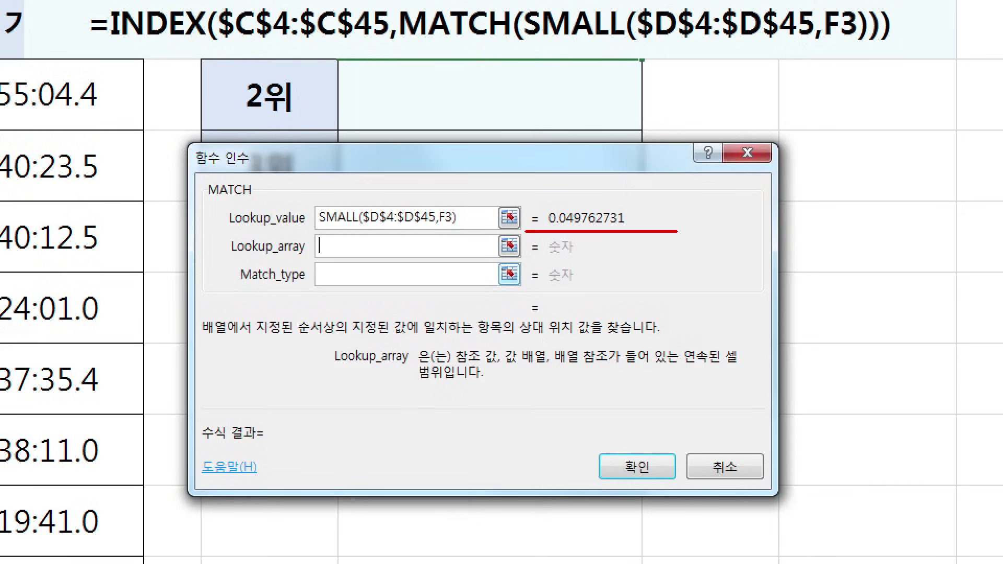
mouse_move(563, 235)
mouse_down()
mouse_move(539, 235)
mouse_move(631, 208)
mouse_up()
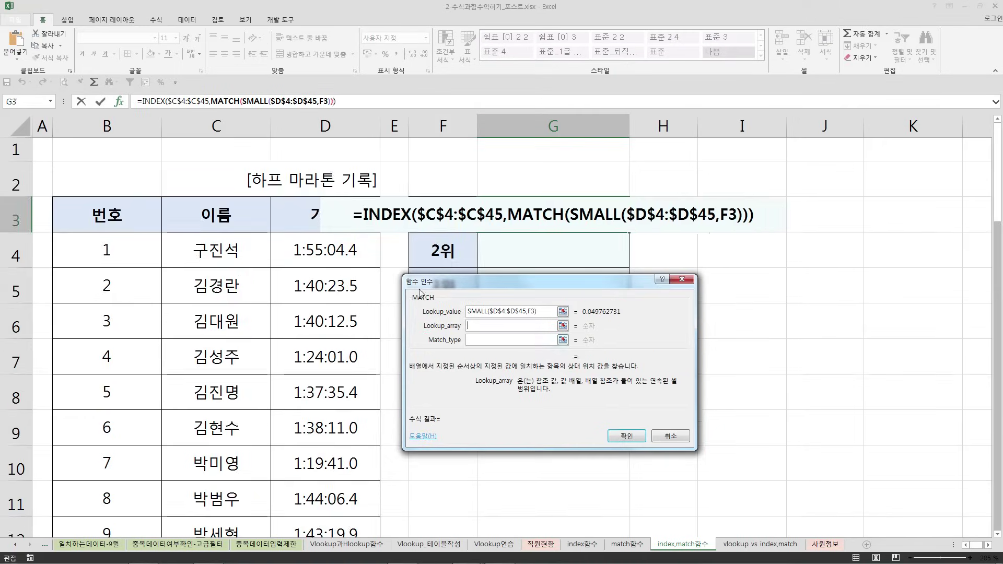
click(68, 94)
key(ctrl+shift+Down)
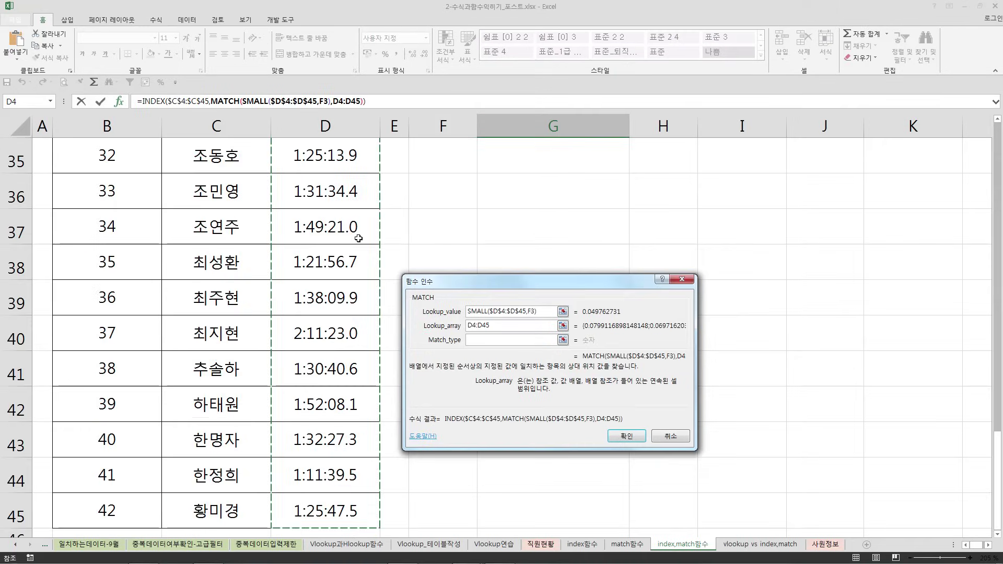
key(F4)
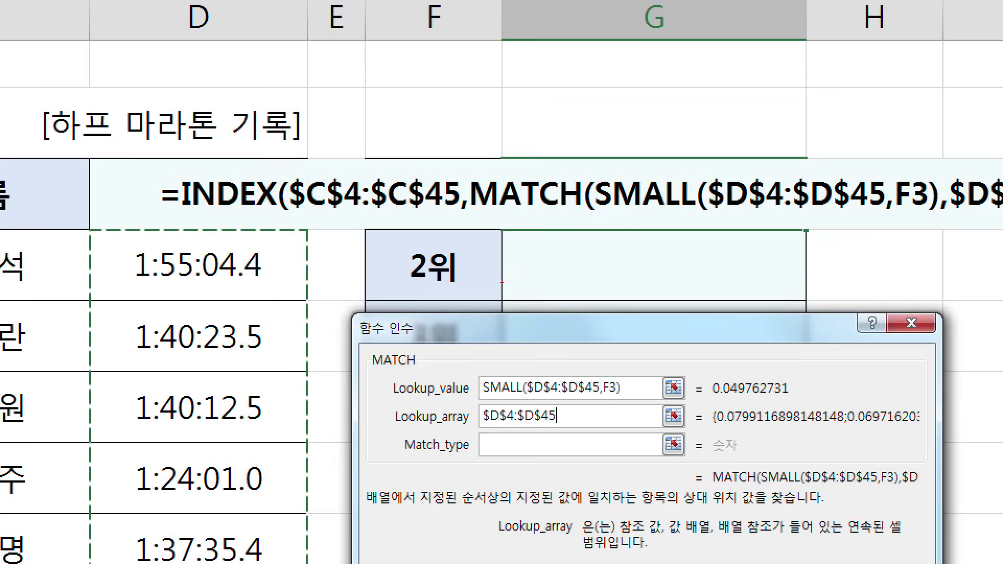
drag(311, 255, 296, 275)
mouse_move(326, 314)
mouse_down()
mouse_move(281, 332)
mouse_move(322, 349)
mouse_up()
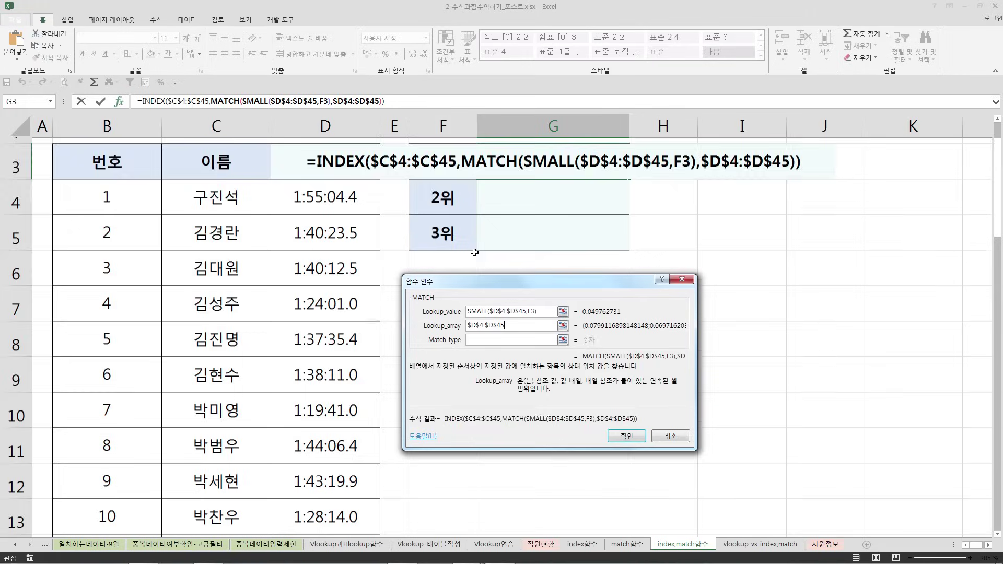
- Set the MATCH Match_type argument to 0 for an exact match
scroll(486, 341, down, 1)
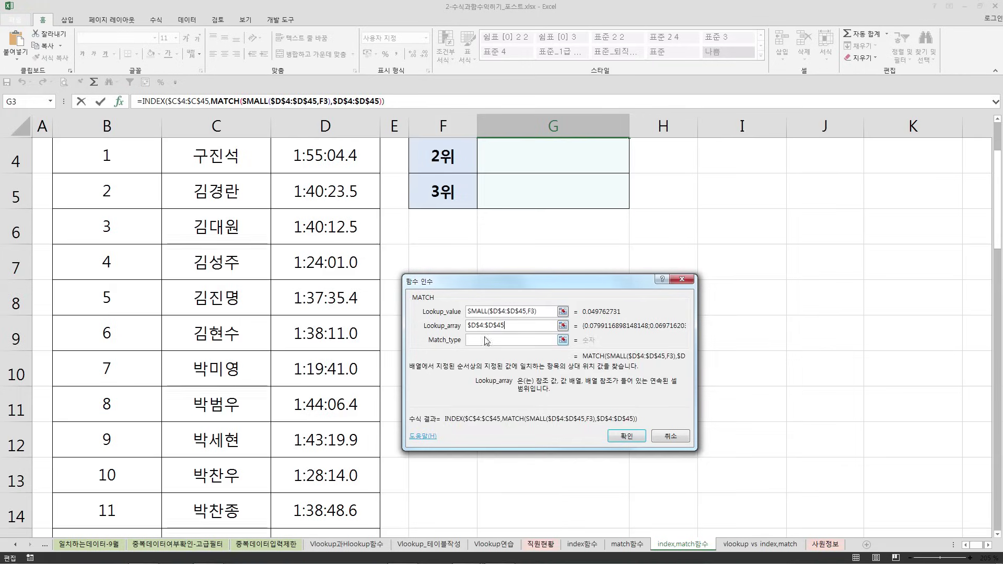
click(487, 341)
text(0)
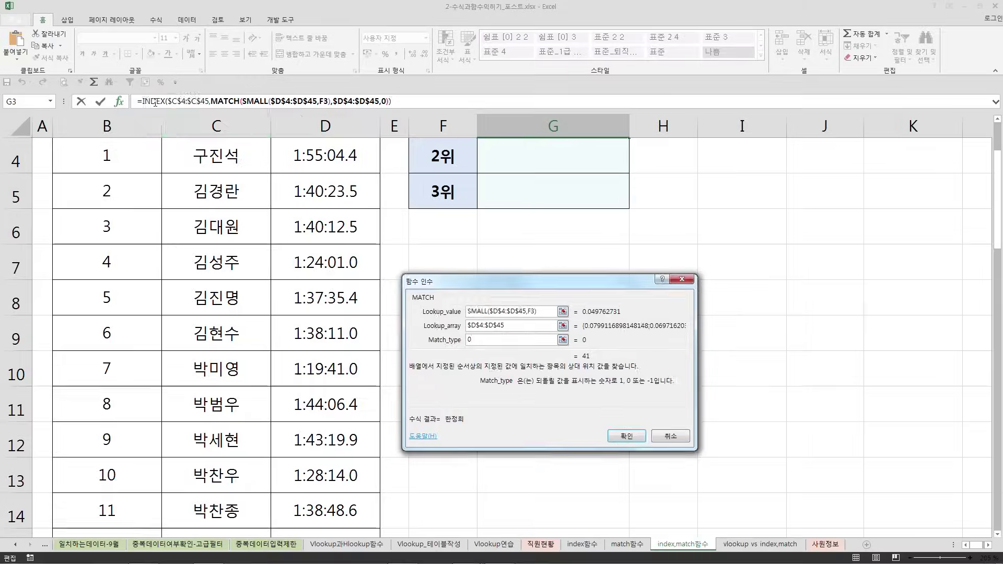
- Return to the INDEX arguments and examine Array, Row_num and the empty Column_num against the name and record columns
click(387, 205)
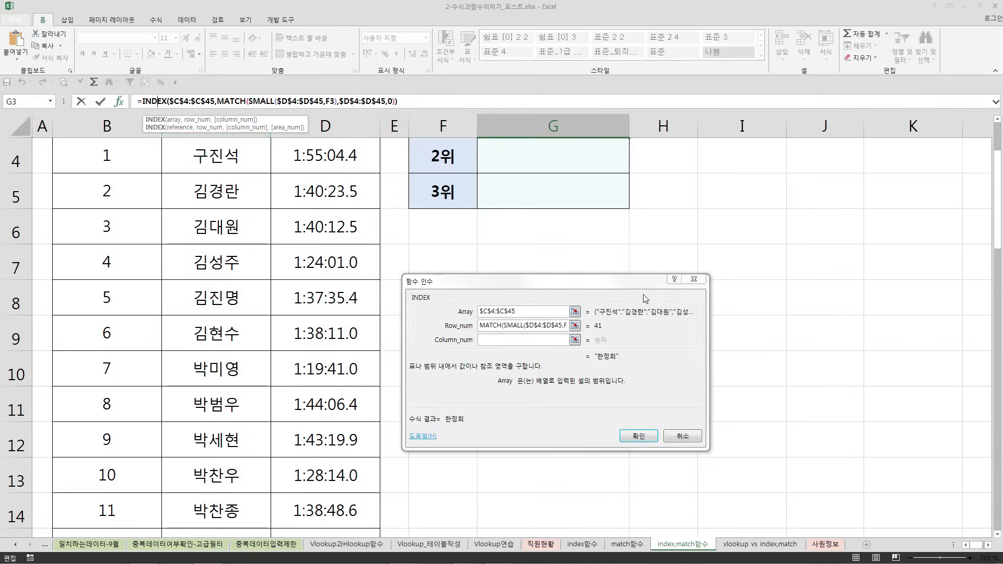
click(496, 339)
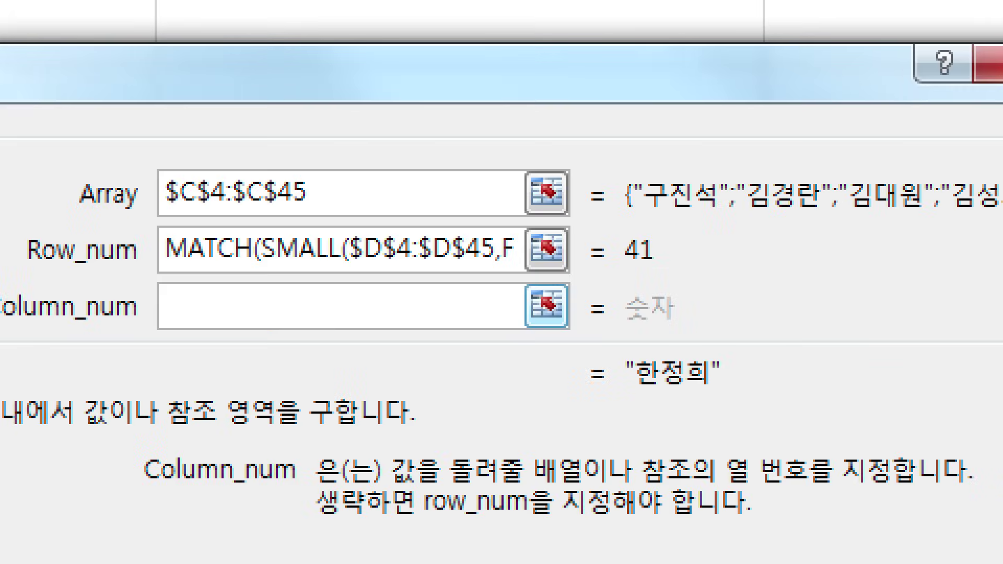
drag(129, 215, 357, 212)
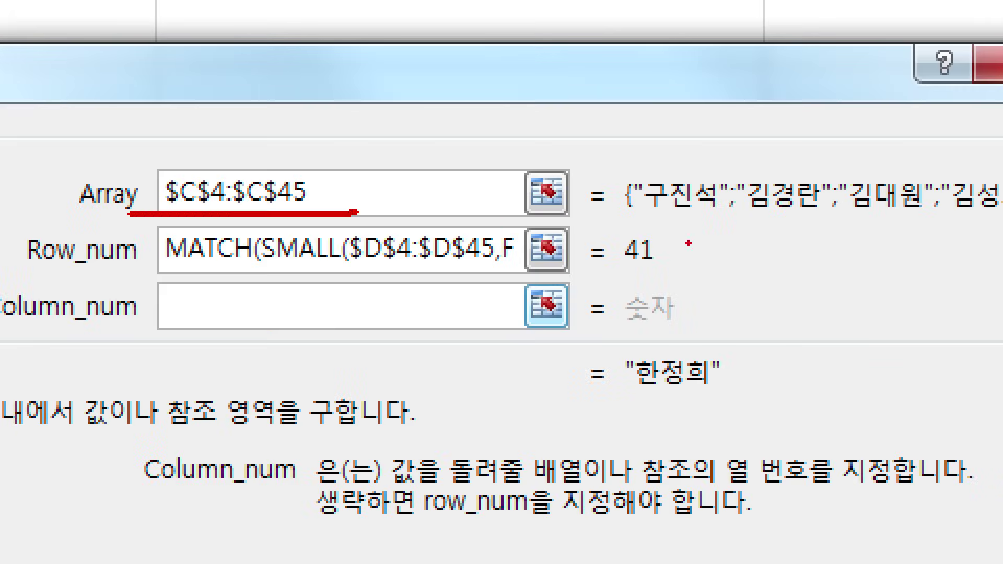
drag(597, 217, 950, 216)
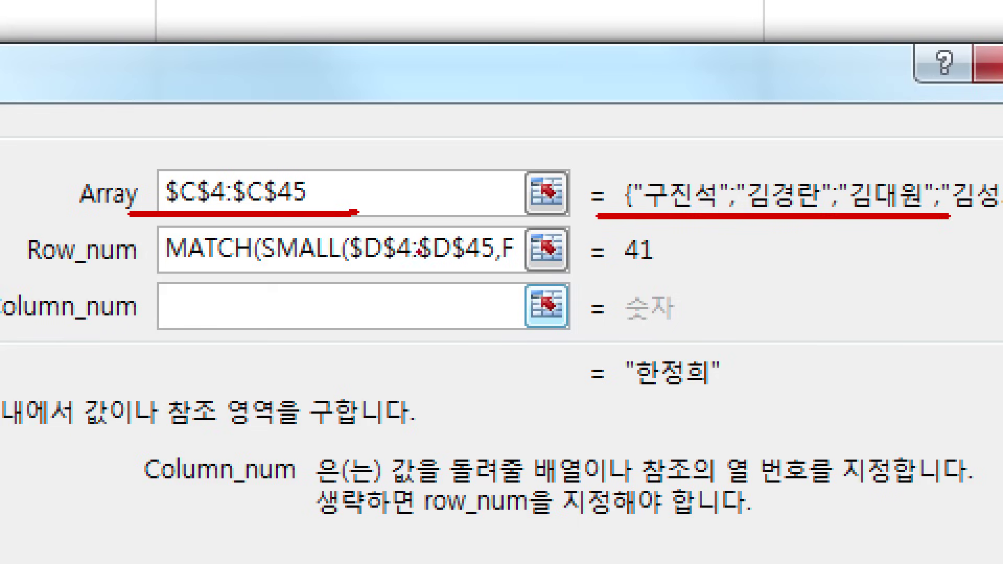
drag(124, 277, 517, 277)
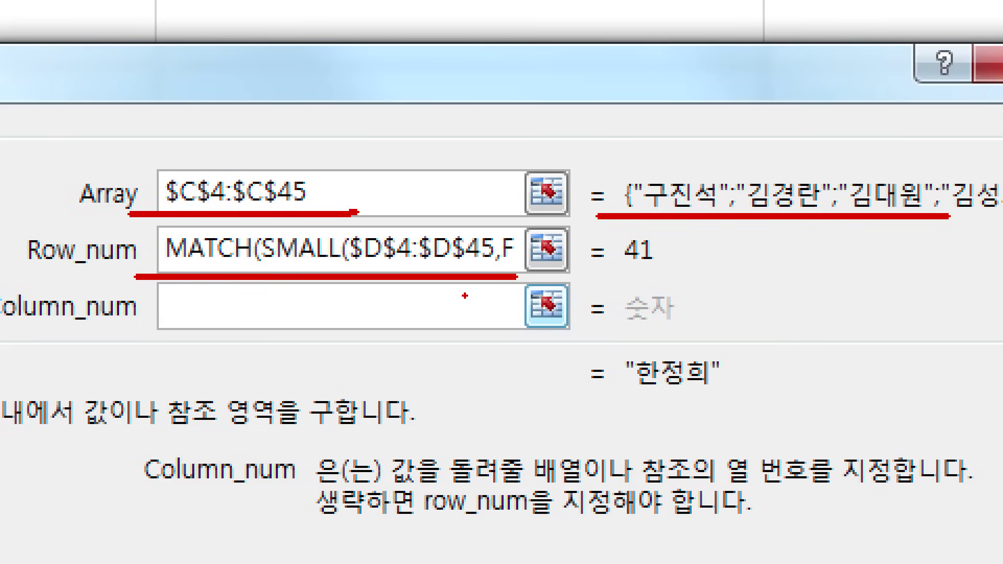
mouse_move(639, 267)
mouse_down()
mouse_move(575, 256)
mouse_move(650, 256)
mouse_up()
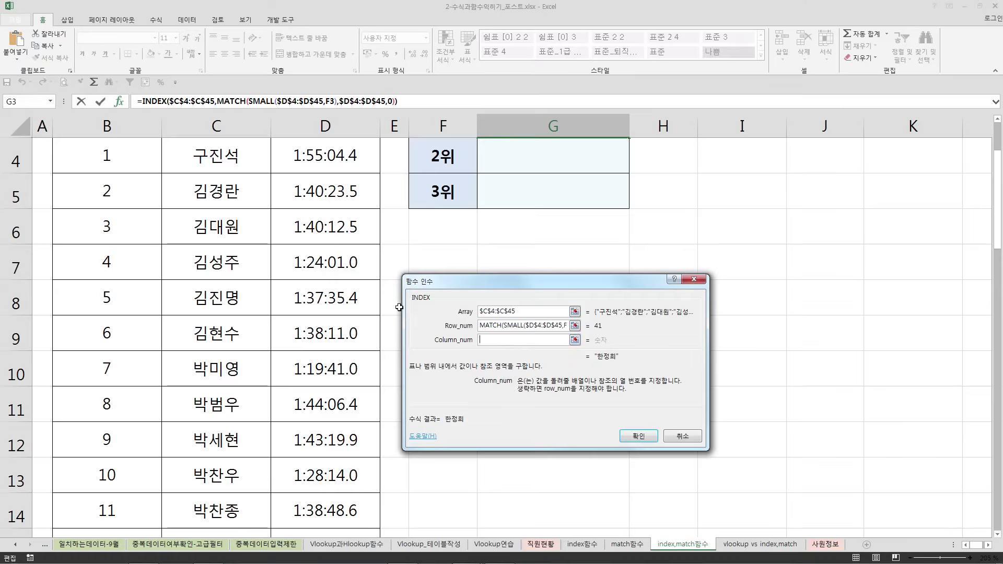
scroll(399, 308, up, 1)
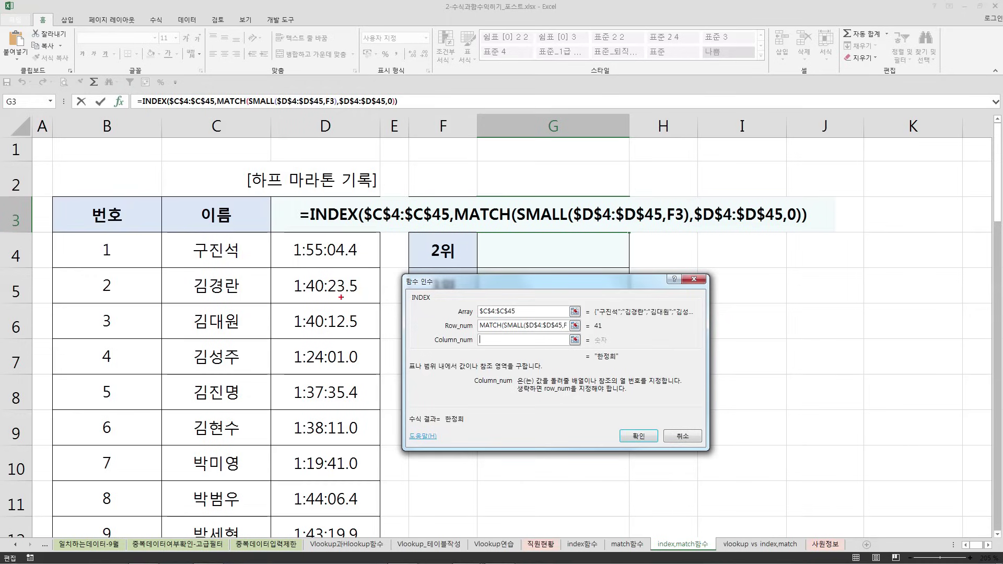
mouse_move(160, 234)
mouse_down()
mouse_move(289, 229)
mouse_move(283, 388)
mouse_move(270, 519)
mouse_move(158, 245)
mouse_move(145, 521)
mouse_up()
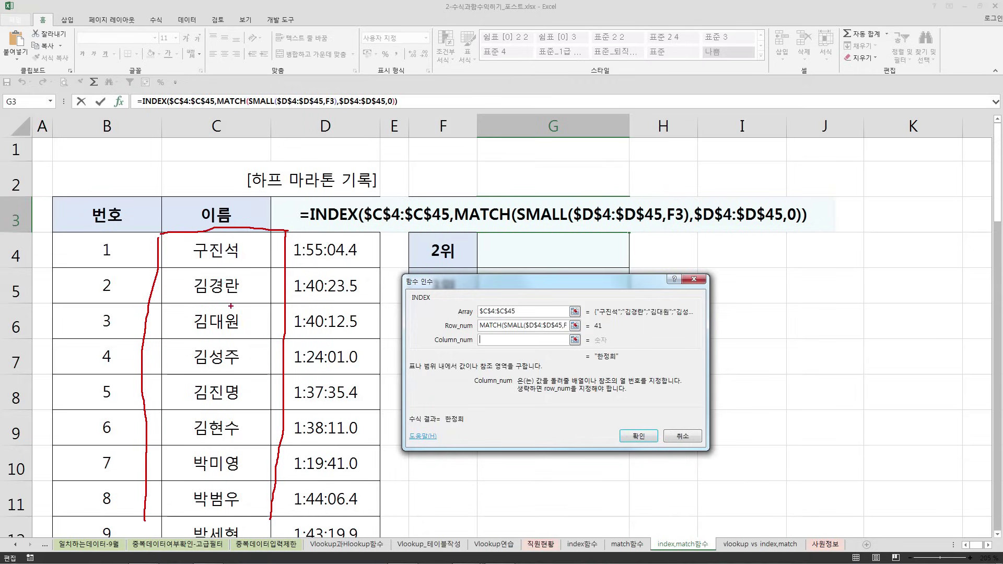
mouse_move(162, 233)
mouse_down()
mouse_move(390, 229)
mouse_move(379, 541)
mouse_up()
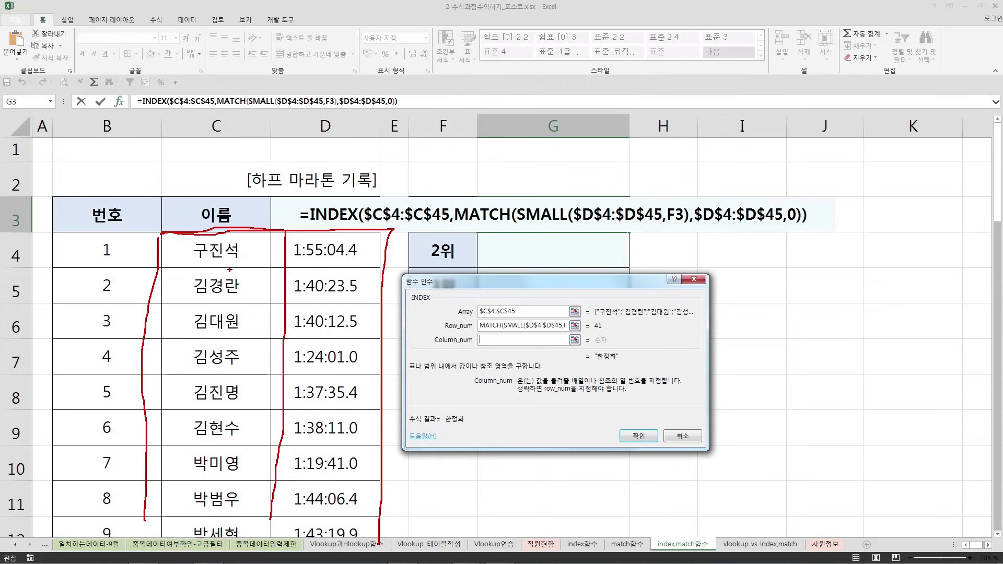
drag(230, 269, 217, 310)
mouse_move(331, 271)
mouse_down()
mouse_move(369, 270)
mouse_move(394, 306)
mouse_up()
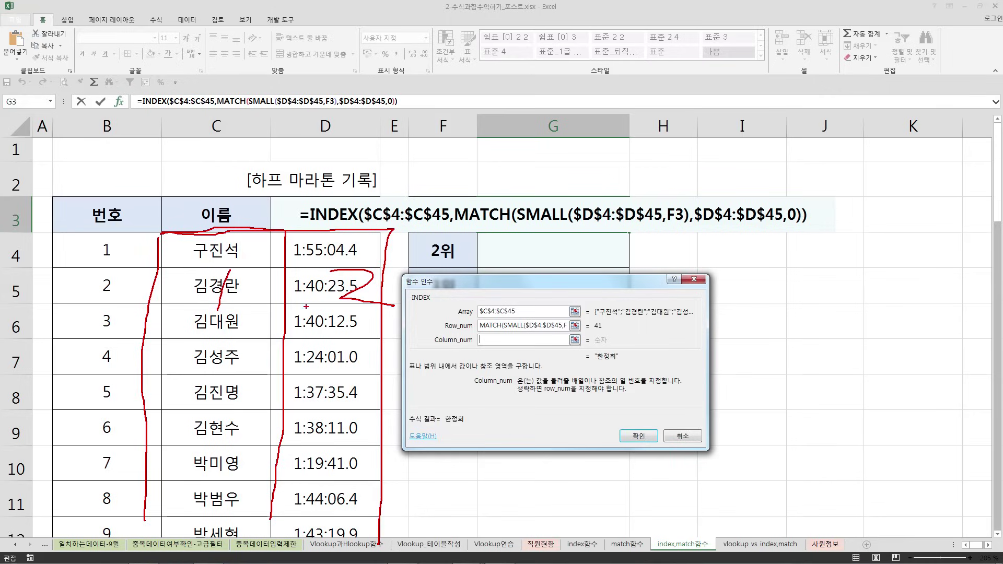
- Set the INDEX Column_num argument to 1
key(Escape)
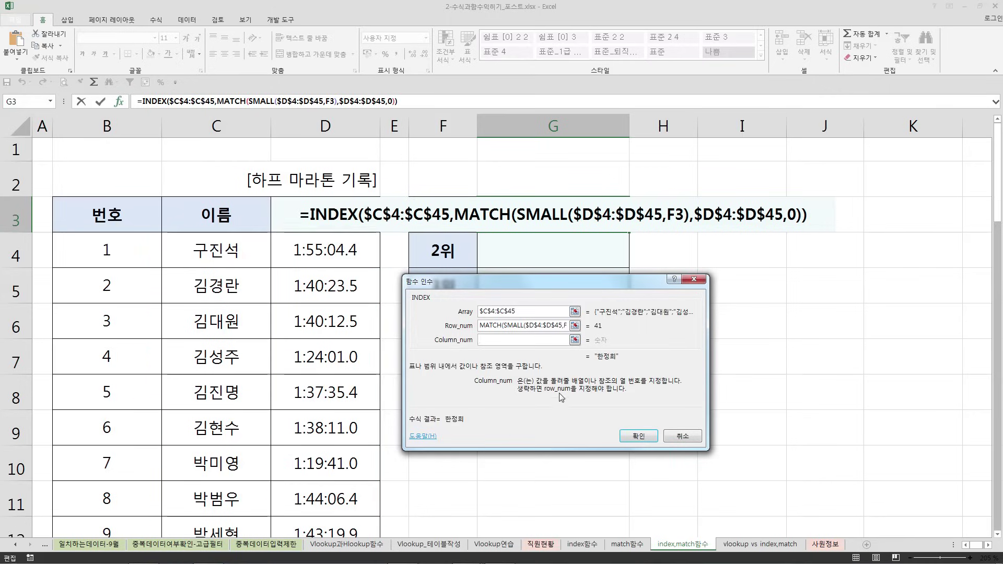
click(512, 341)
text(1)
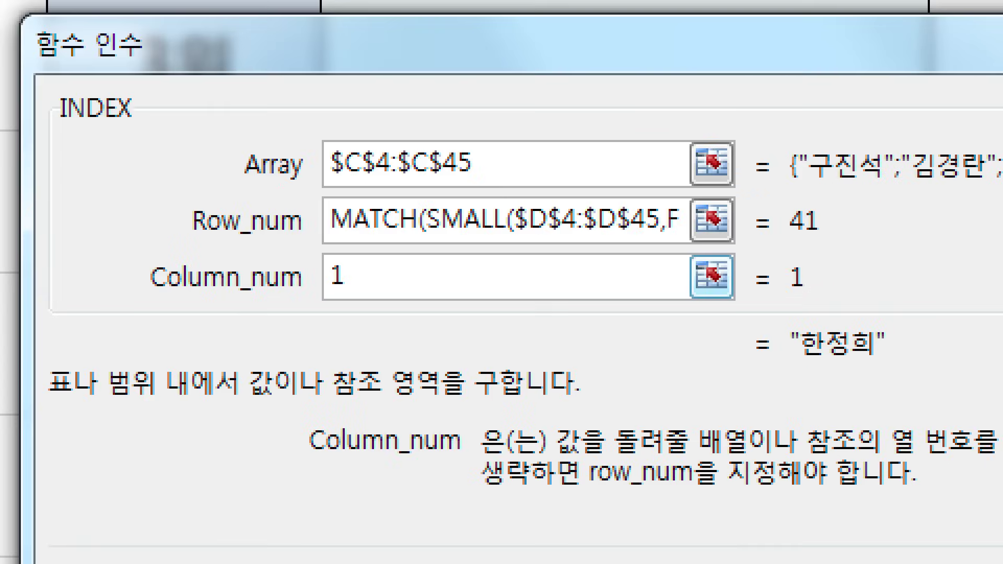
- Examine the INDEX Array, the nested MATCH and SMALL in Row_num, and the previewed row number and name
drag(274, 191, 508, 197)
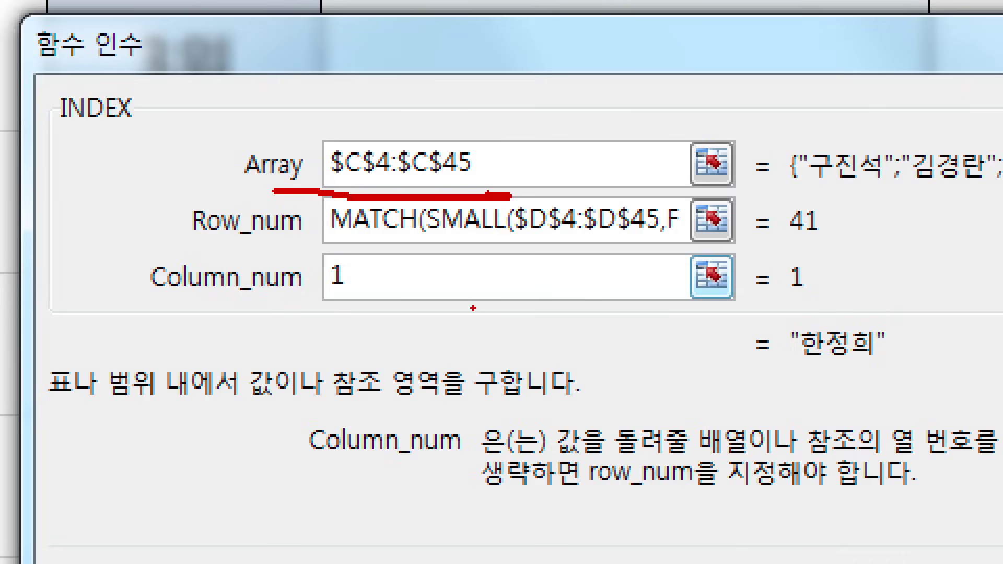
drag(332, 242, 411, 238)
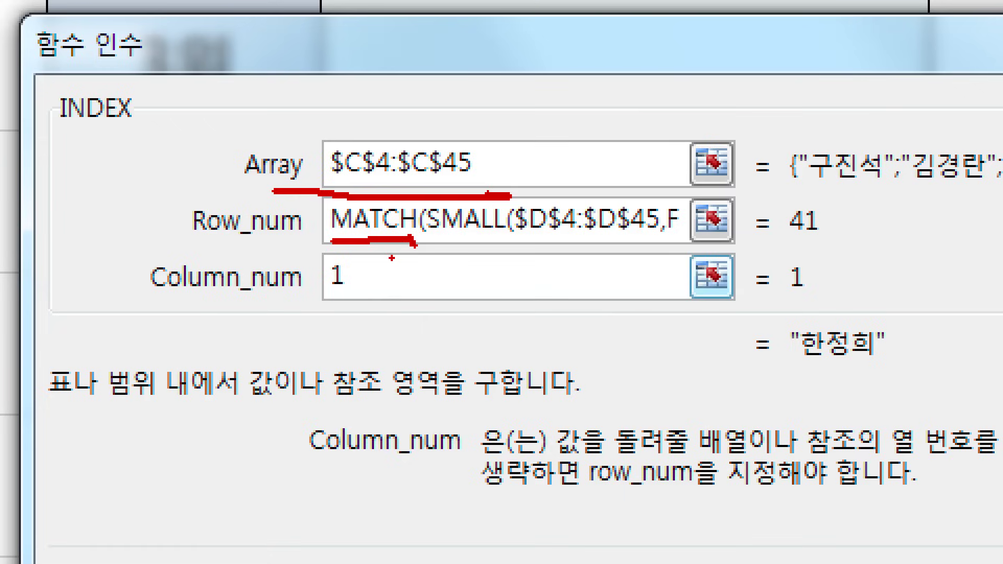
drag(438, 239, 692, 240)
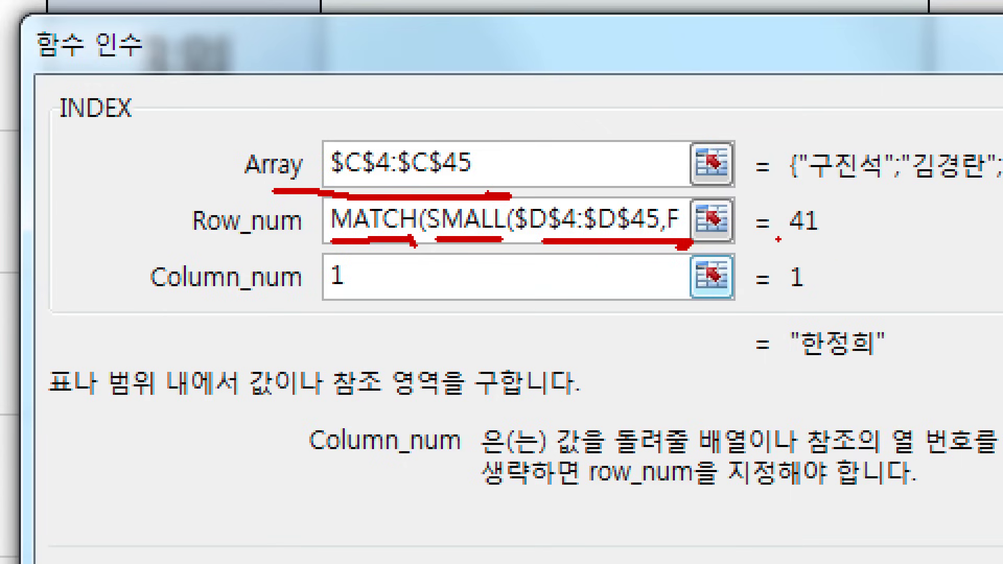
drag(767, 242, 883, 242)
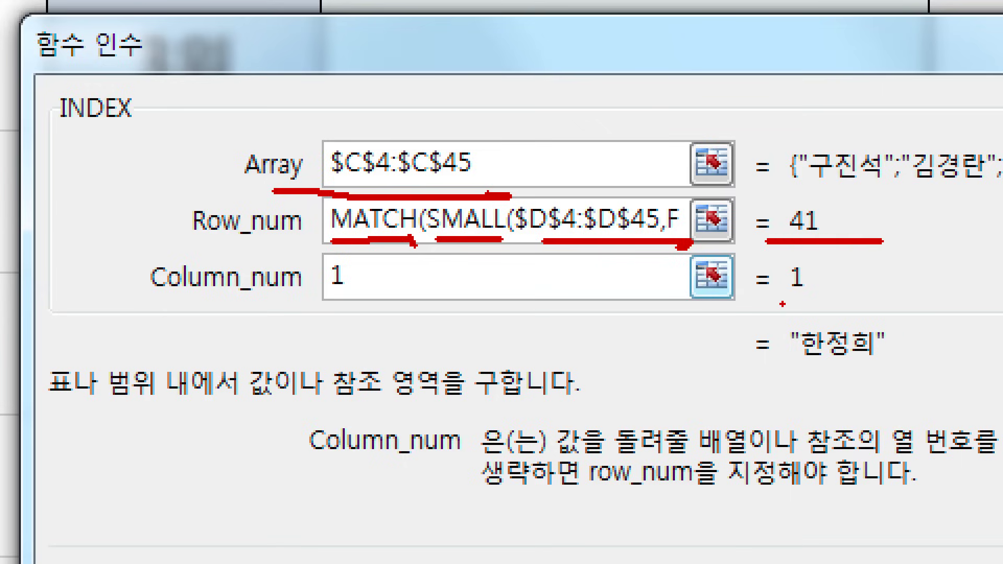
mouse_move(782, 304)
mouse_down()
mouse_move(900, 357)
mouse_move(776, 379)
mouse_move(912, 339)
mouse_move(857, 388)
mouse_up()
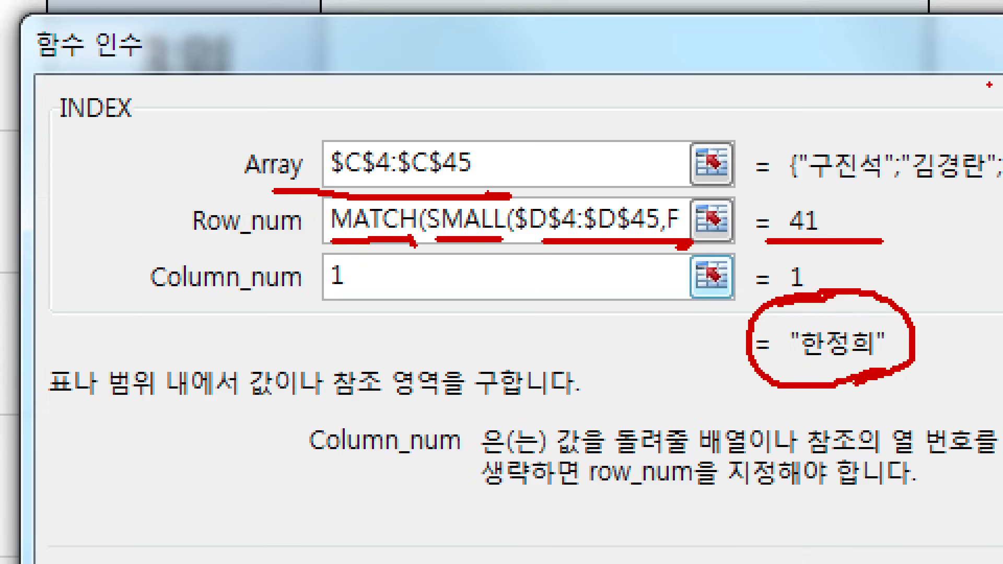
key(Escape)
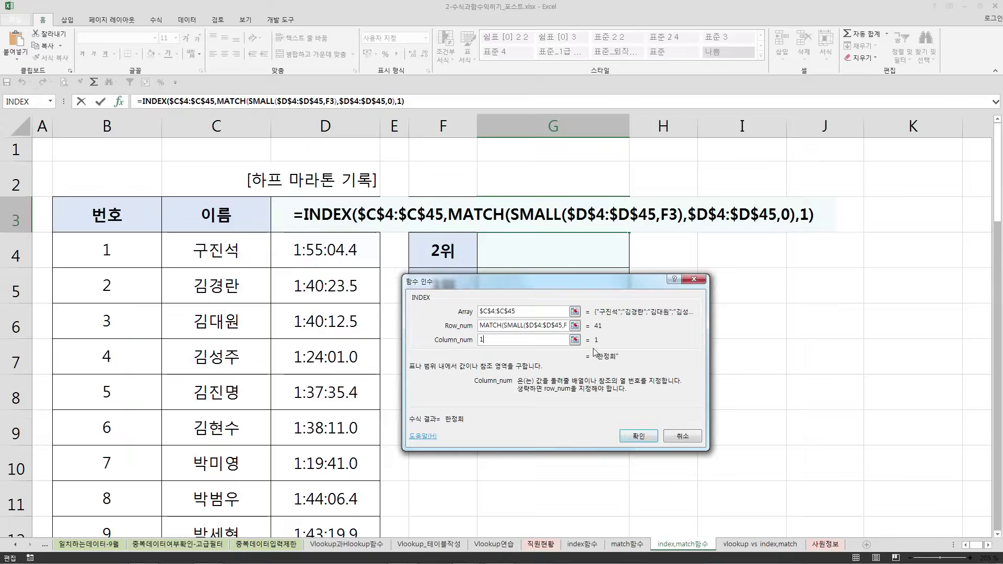
- Confirm the INDEX formula in G3 and fill it down through G5 for the second and third ranks
click(639, 436)
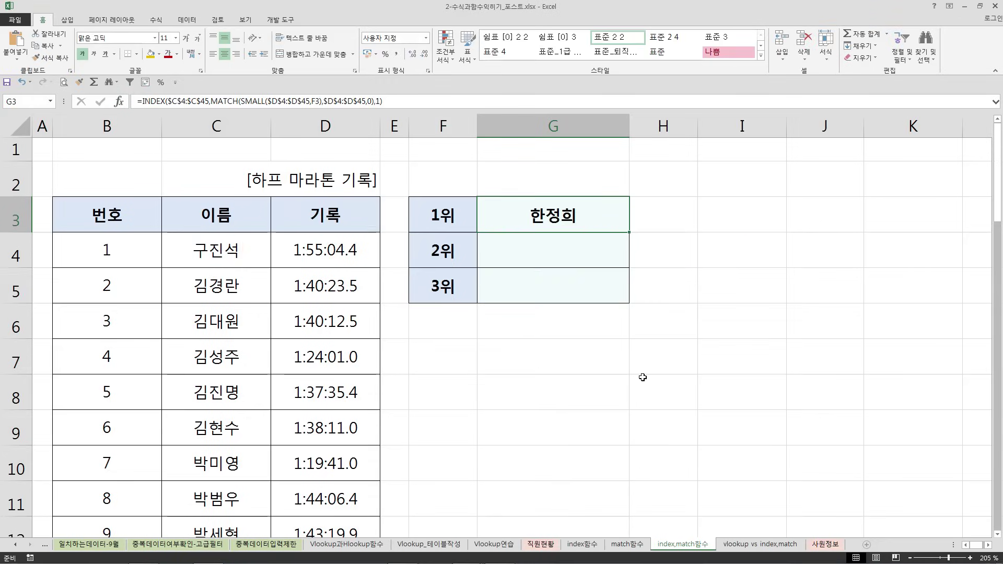
double_click(629, 232)
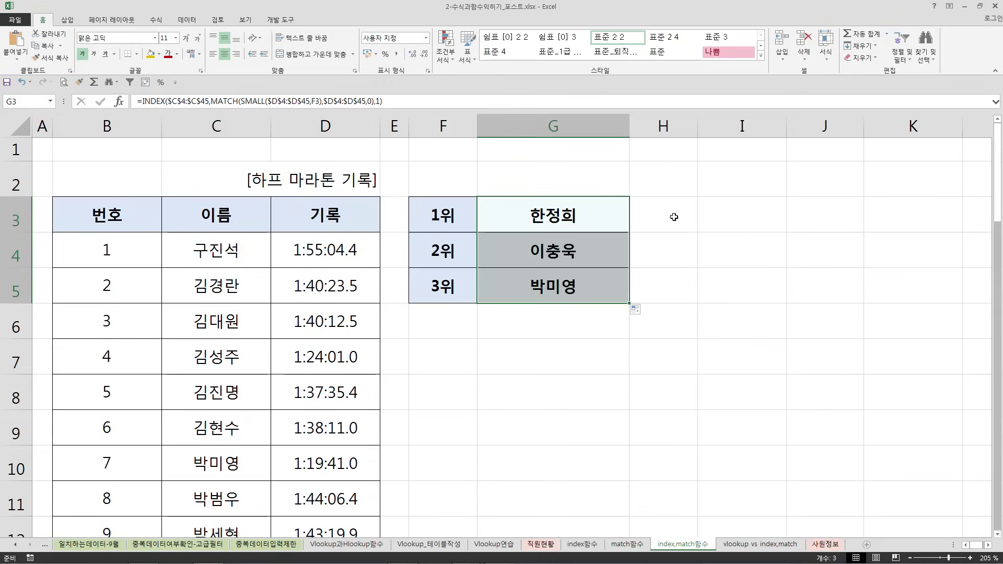
click(715, 280)
- Examine the formulas in G4, G5 and G3, including the color-coded ranges of the G3 formula
click(626, 256)
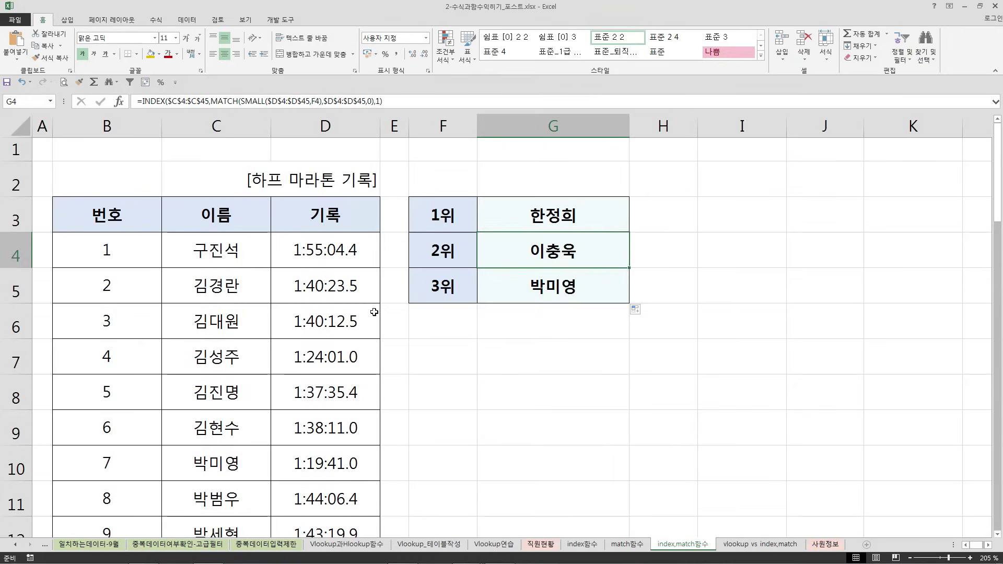
click(546, 290)
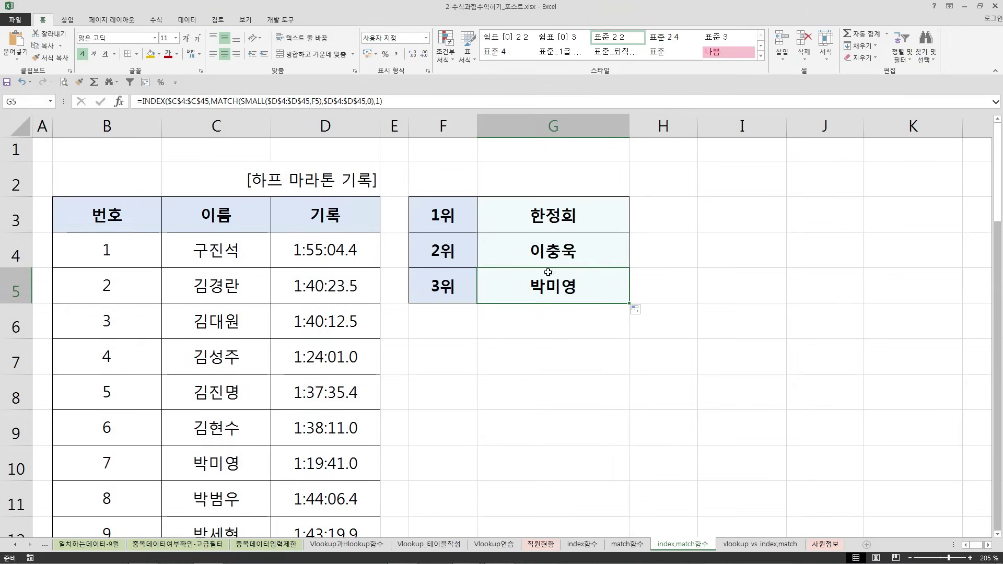
click(559, 211)
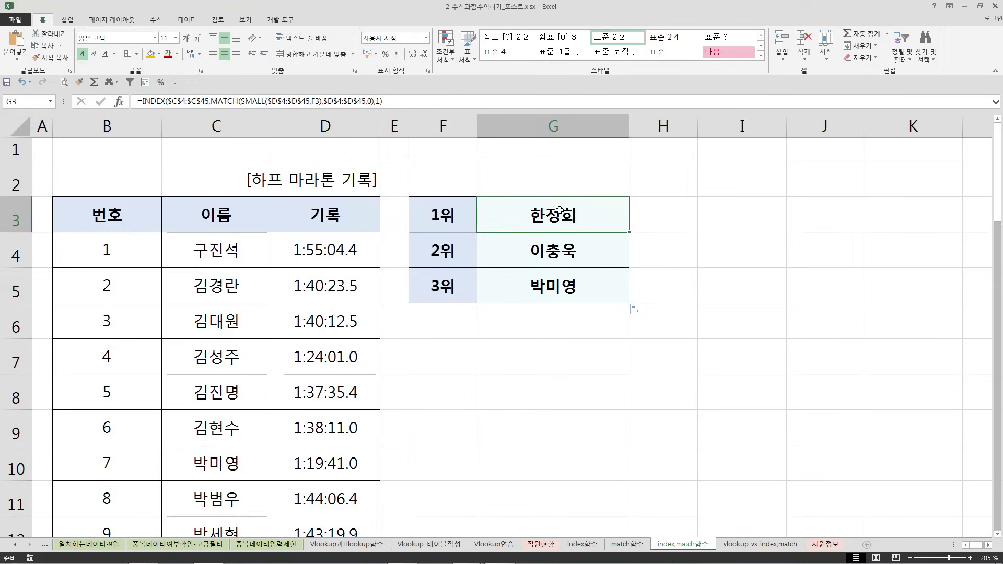
double_click(619, 210)
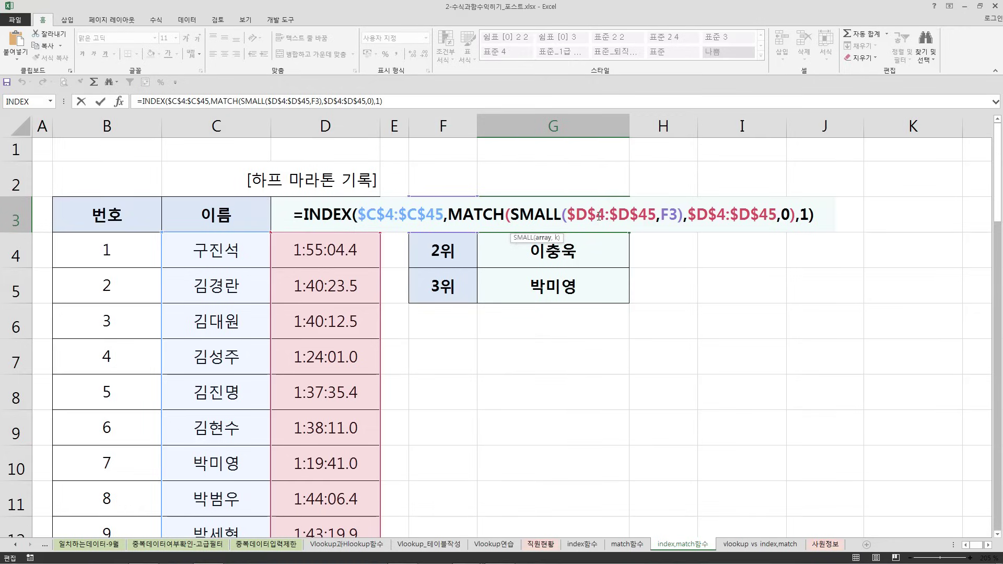
key(Return)
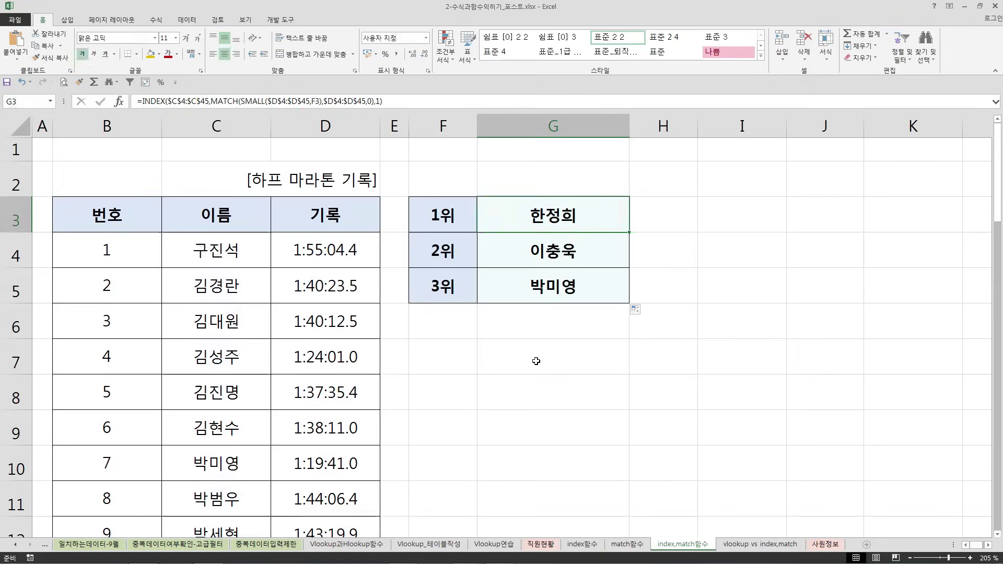
click(534, 359)
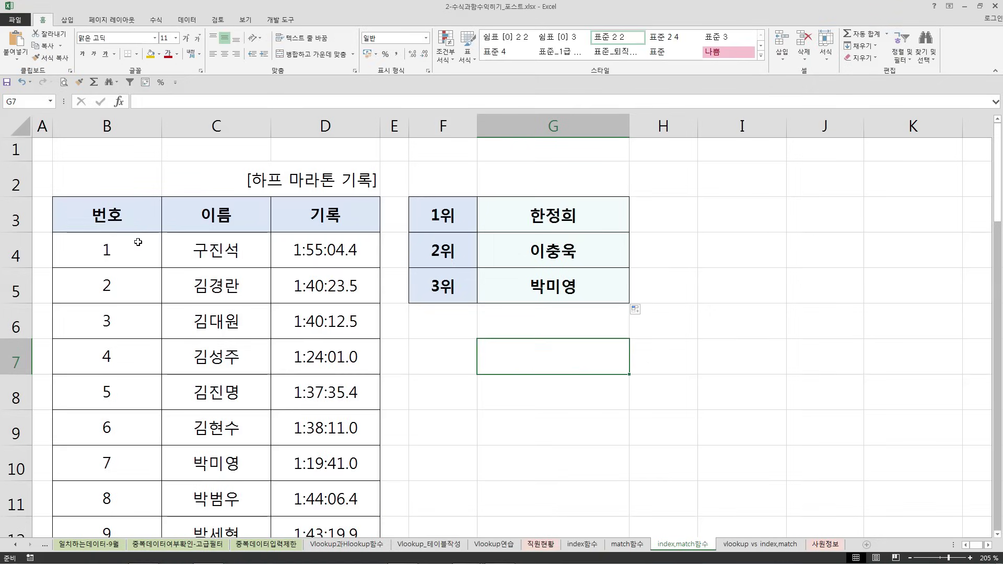
- Sort the marathon table by the record column (기록) in ascending order
click(329, 204)
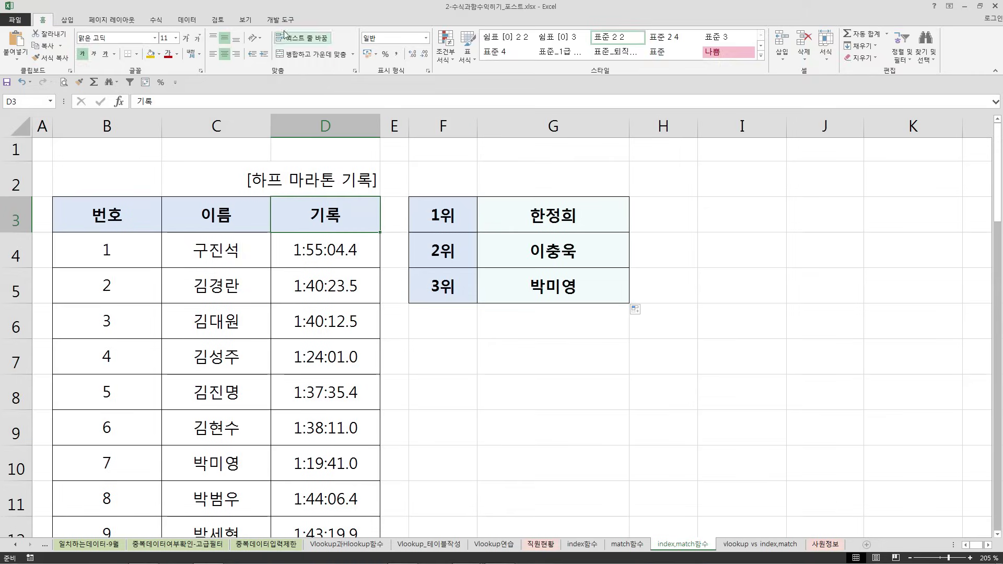
click(187, 20)
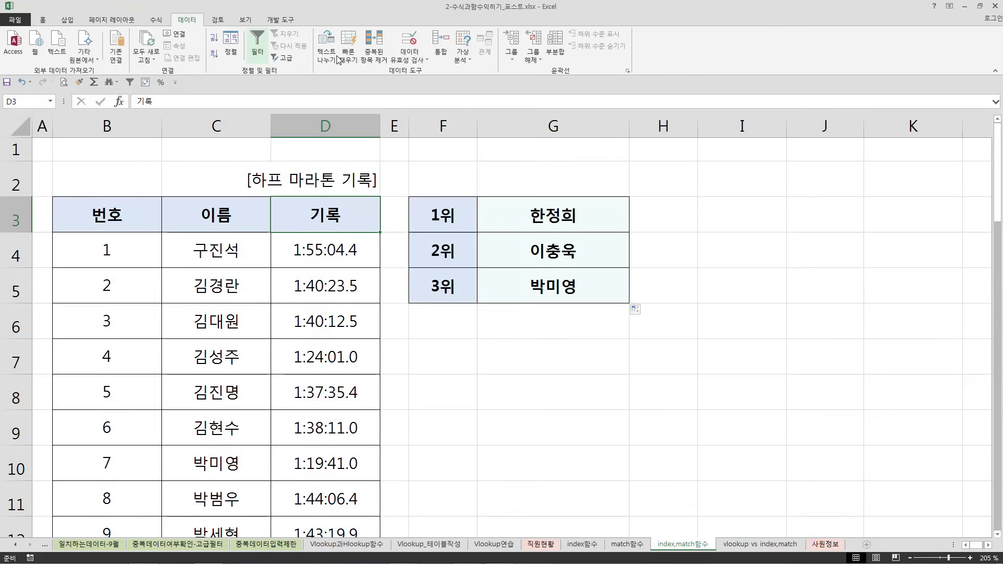
click(214, 38)
- Compare the first three names in the sorted table, C4 to C6, with the ranked names in G3:G5
click(230, 254)
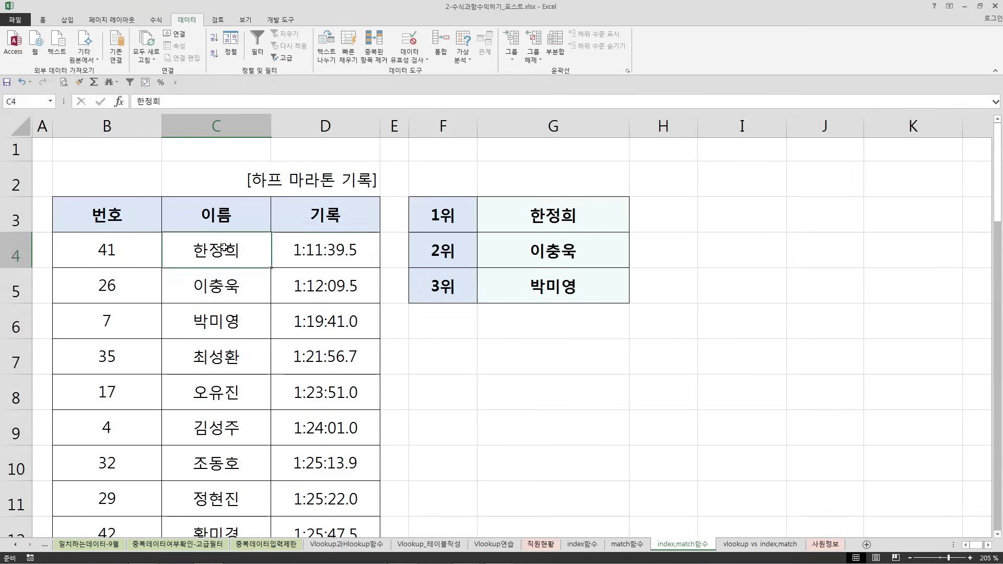
click(233, 291)
click(235, 328)
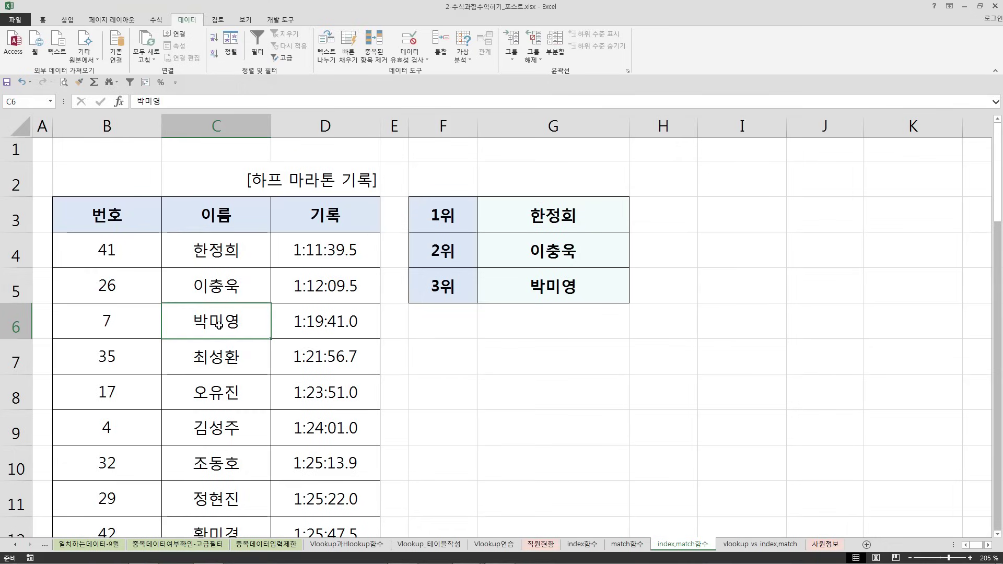
click(237, 251)
click(232, 287)
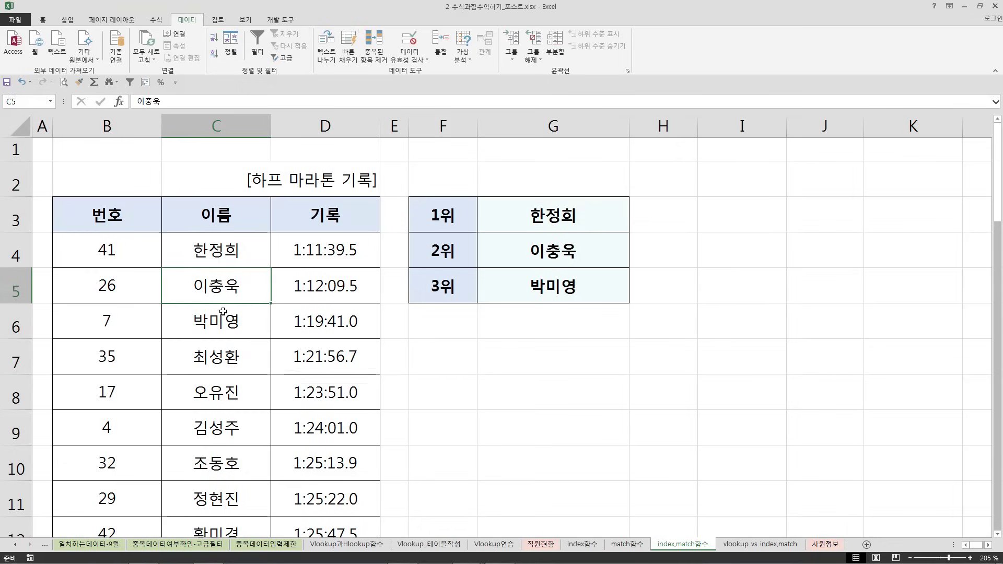
click(223, 320)
click(233, 251)
click(229, 288)
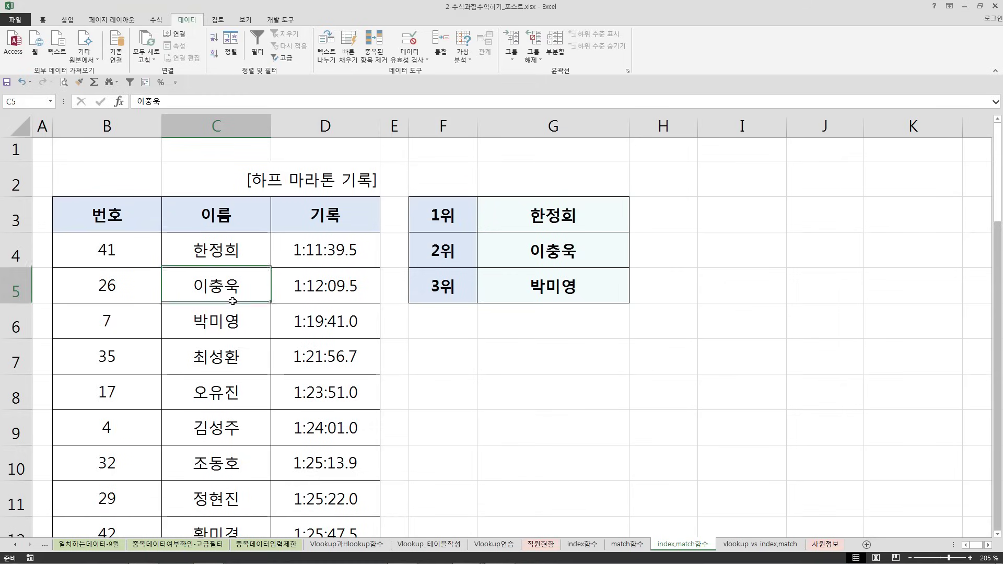
click(231, 321)
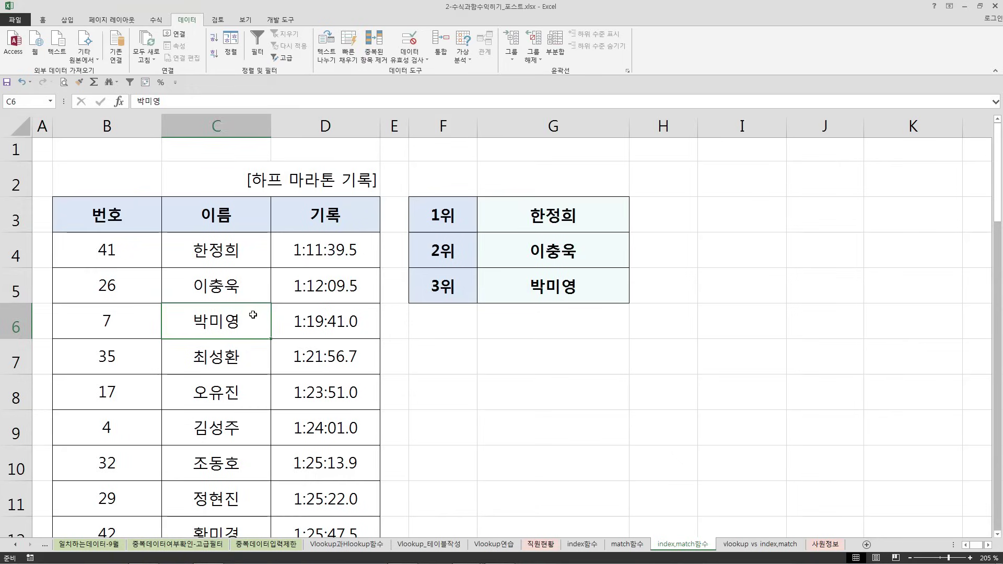
- Open the G3 formula to review its nested INDEX, MATCH and SMALL references
click(559, 215)
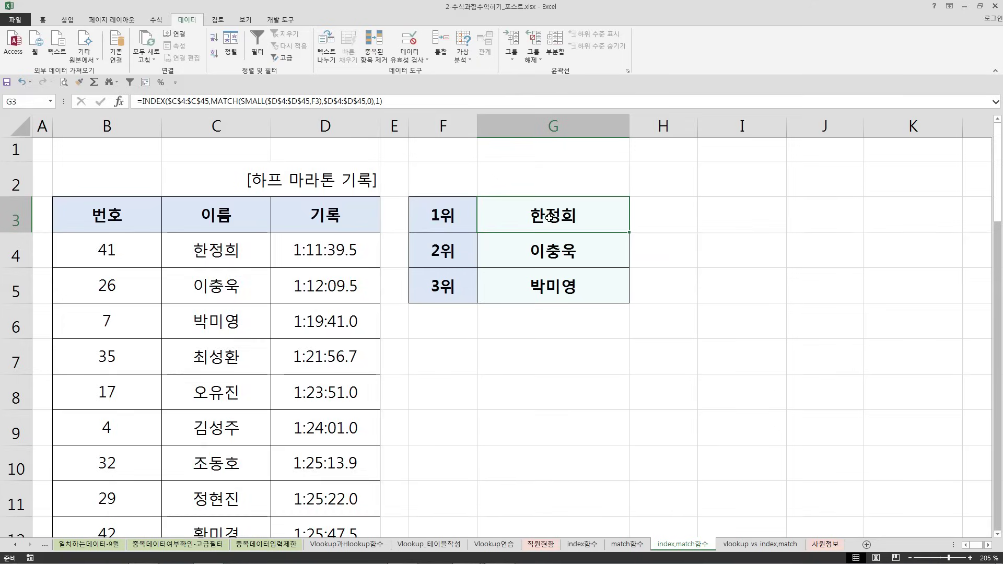
double_click(547, 218)
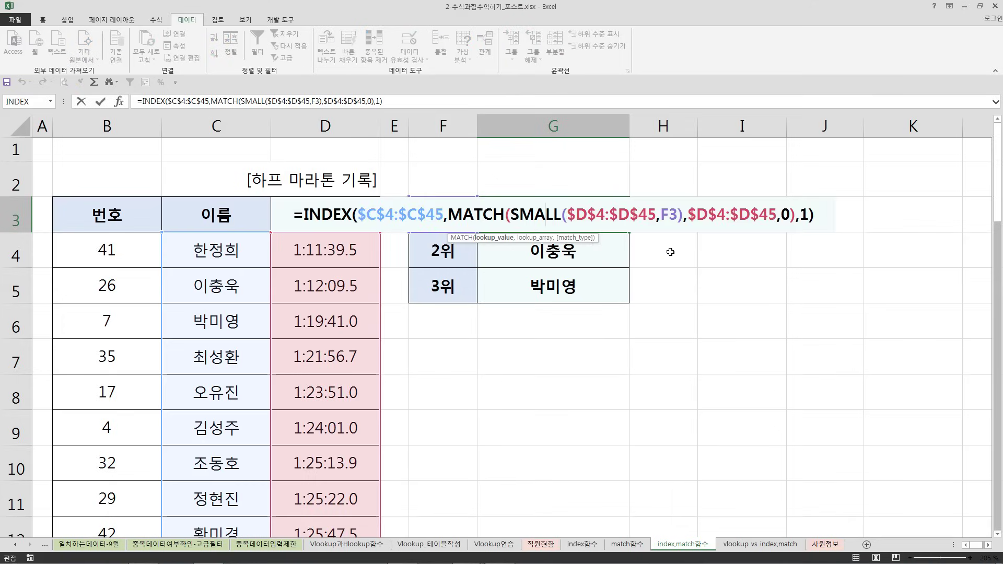